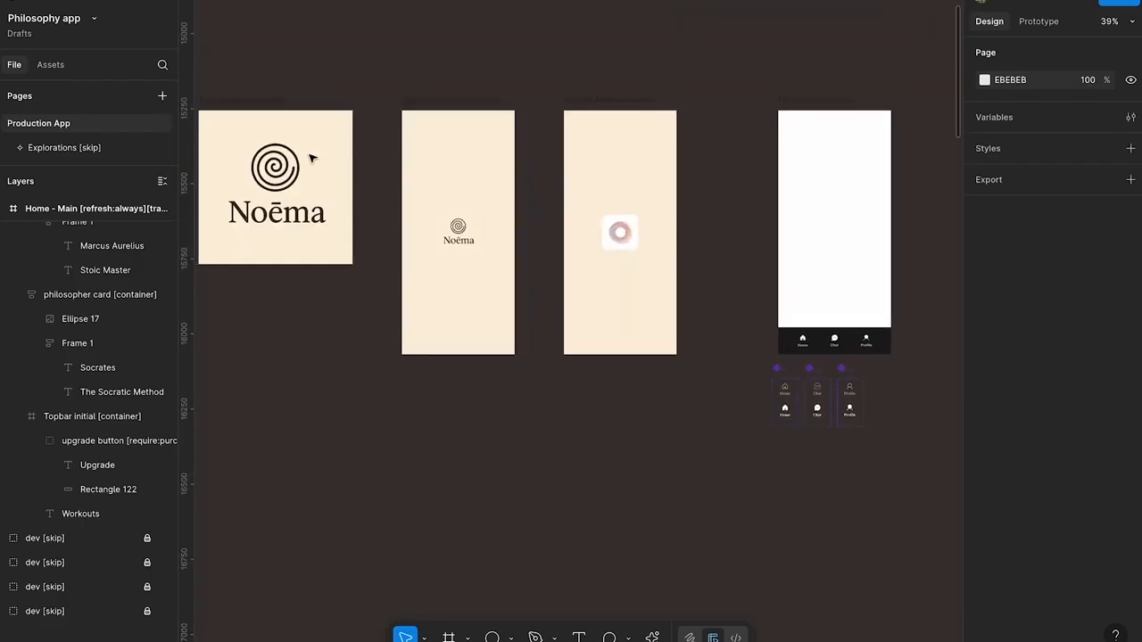
left_click(444, 100)
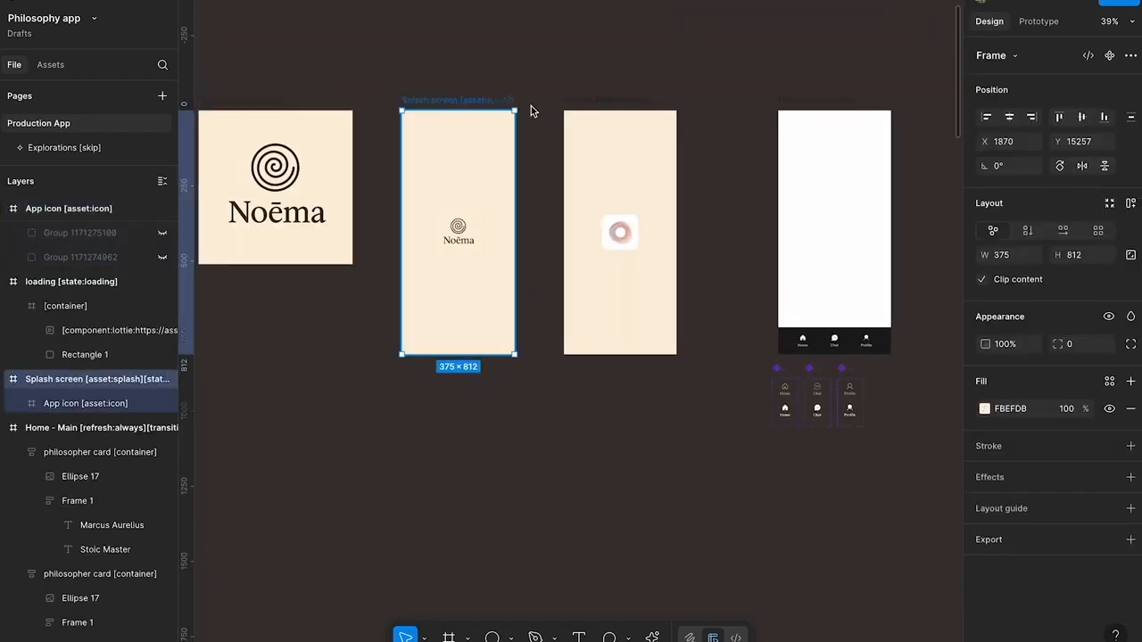
left_click(604, 100)
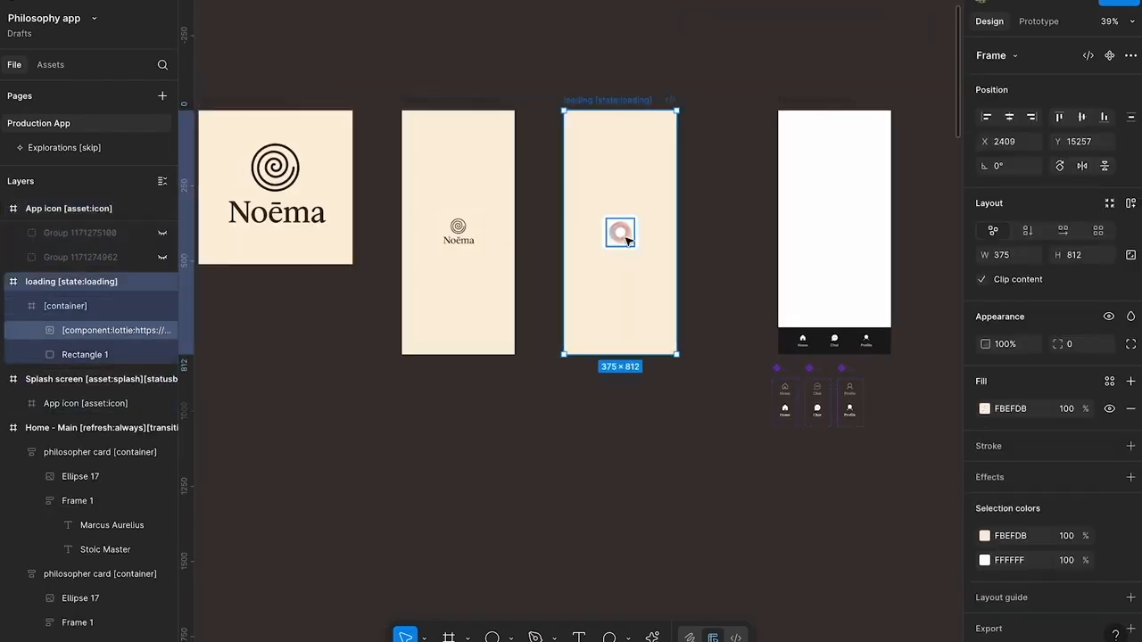
left_click(532, 243)
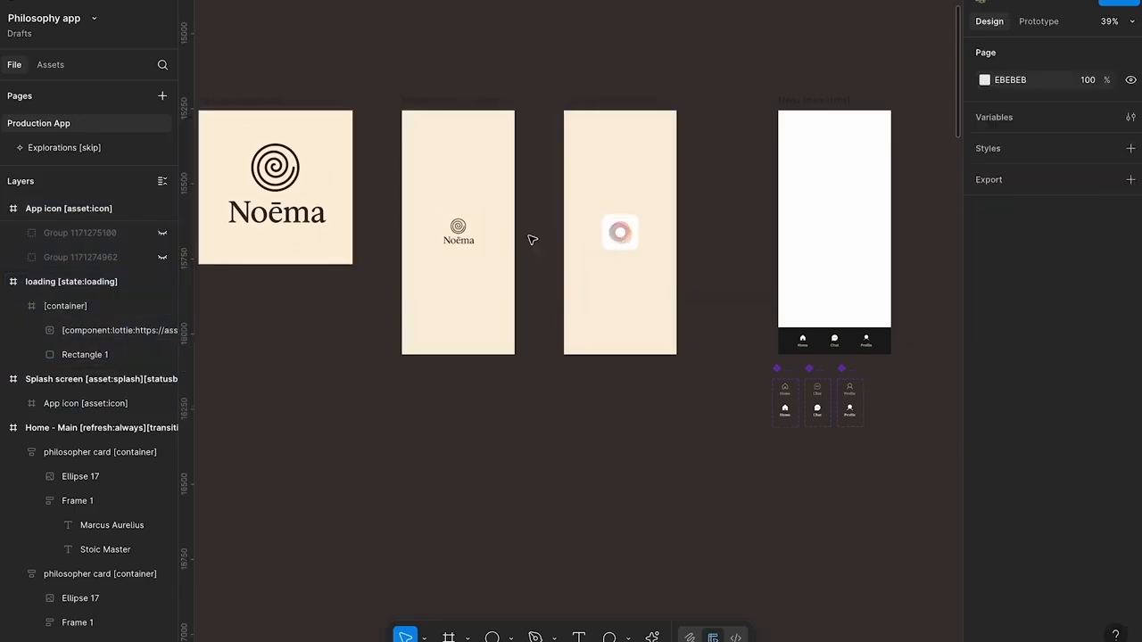
Launch the Figma to Bravo Studio plugin and move its window clear of the Misc. screens
scroll(541, 222, "down", 4)
scroll(542, 223, "up", 1)
right_click(574, 41)
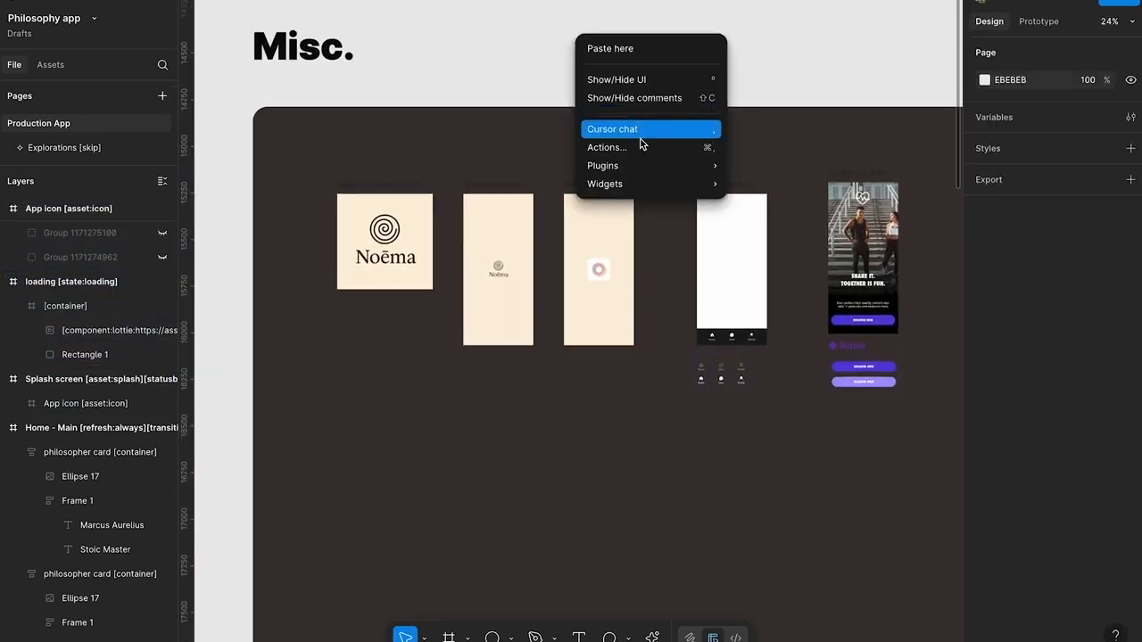
mouse_move(648, 163)
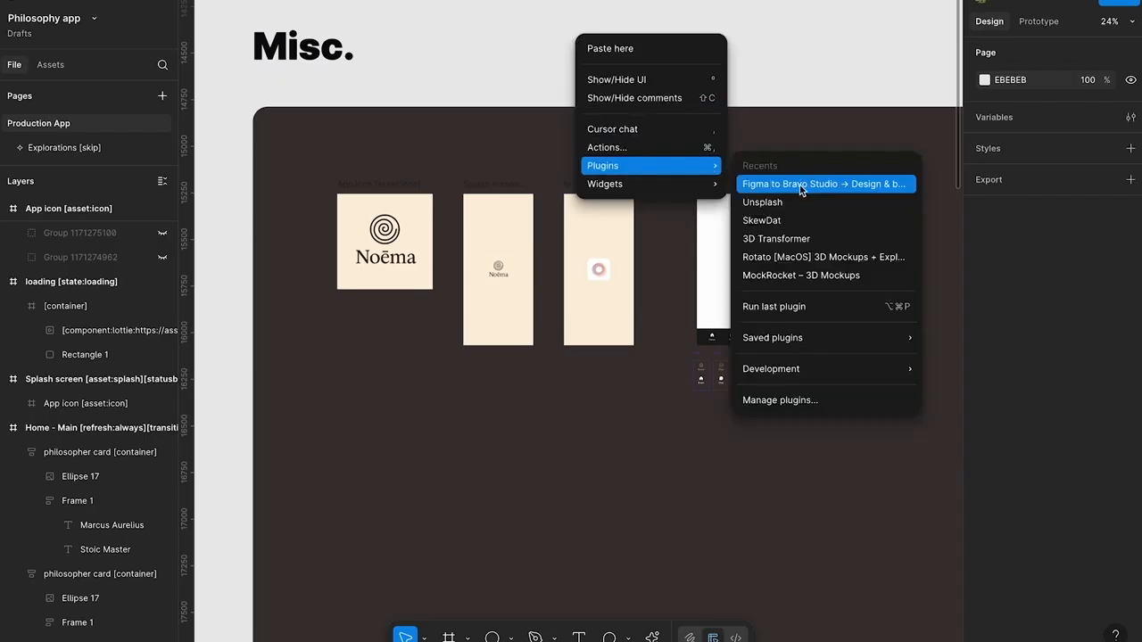
left_click(836, 184)
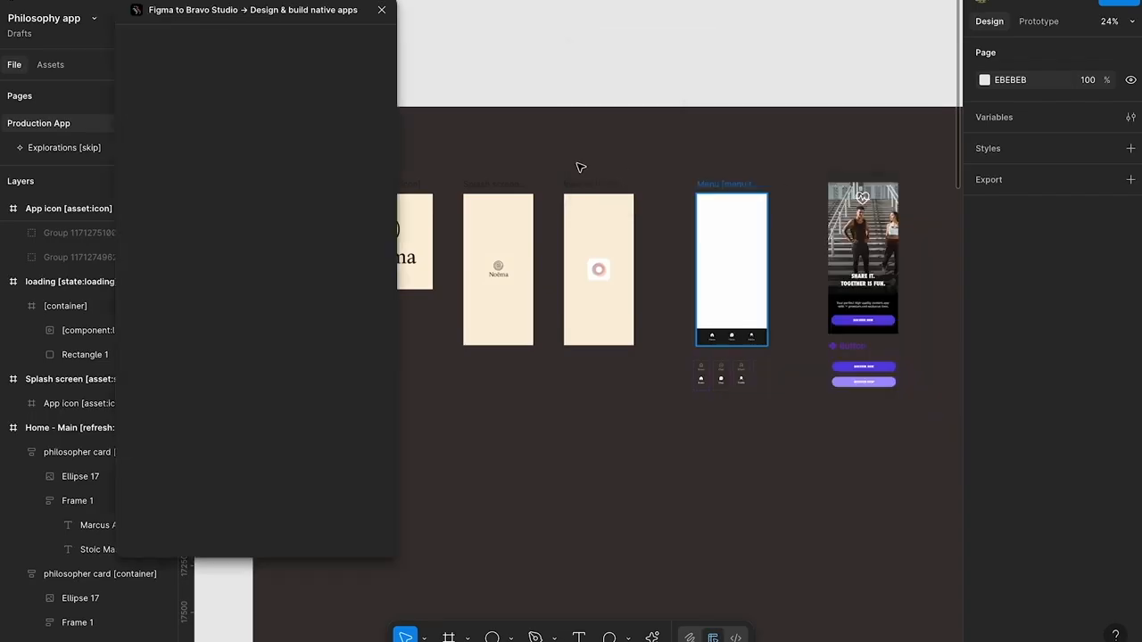
left_click_drag(243, 23, 126, 3)
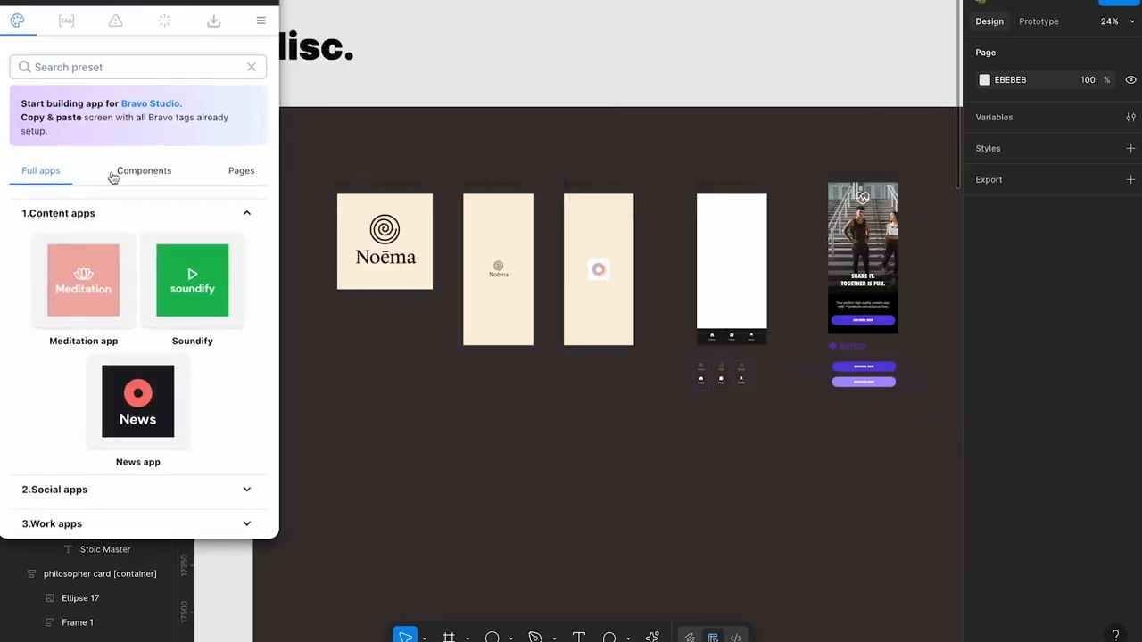
Copy the "Intro one time only" page preset from the plugin's intro and onboarding pages
left_click(157, 174)
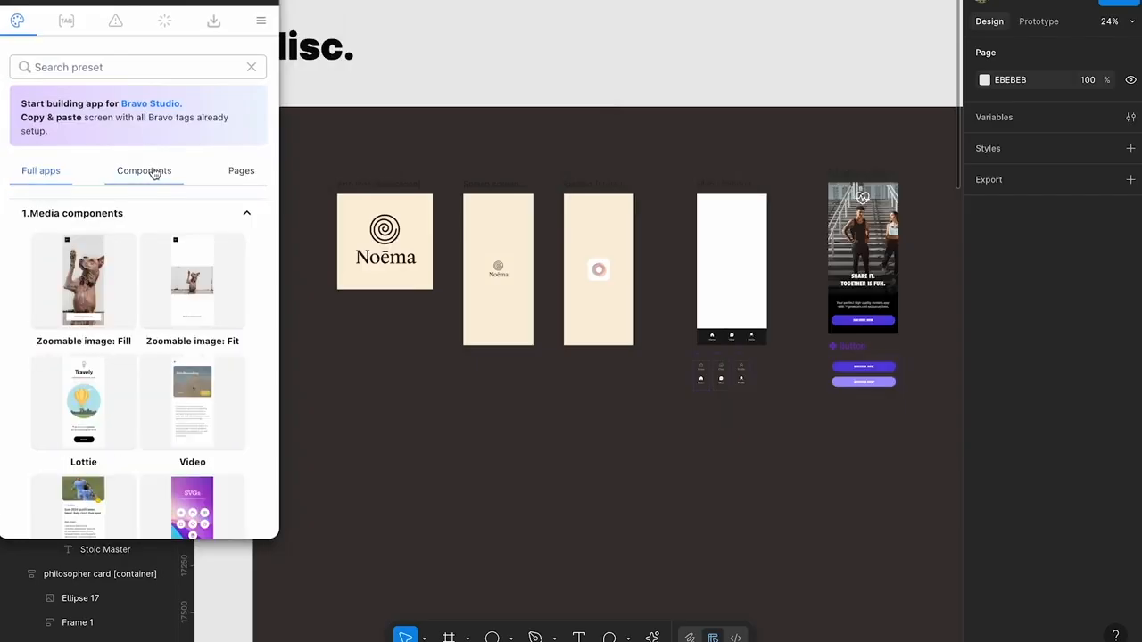
left_click(242, 173)
mouse_move(185, 295)
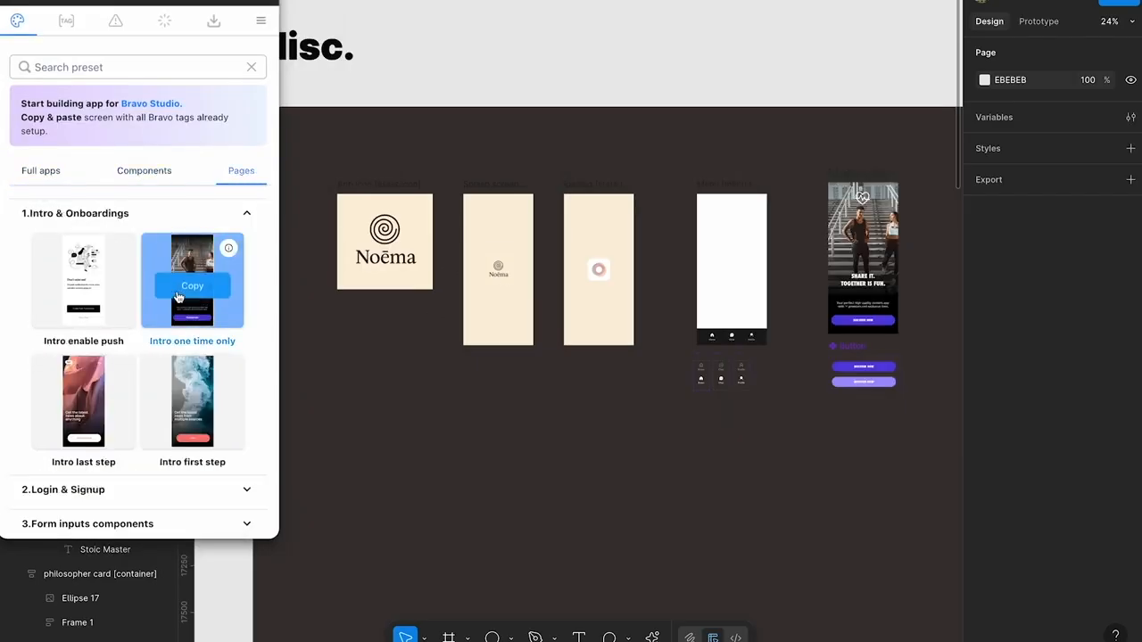
scroll(893, 375, "right", 3)
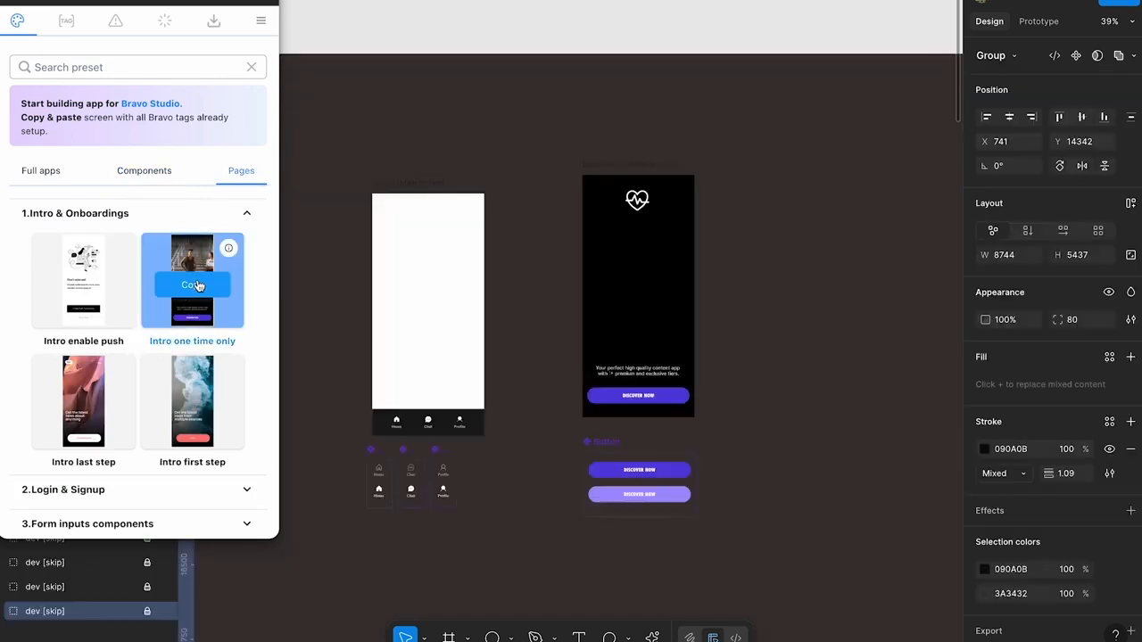
left_click(227, 247)
Paste the copied intro page onto the canvas and place it beside the existing intro screen
scroll(759, 255, "right", 3)
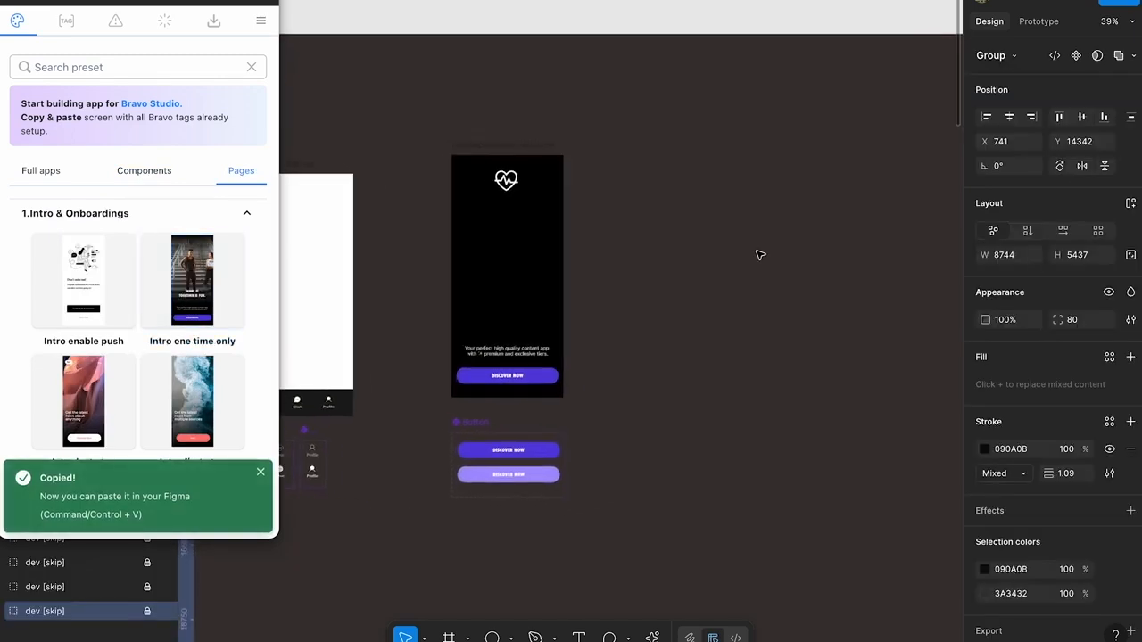
left_click(759, 255)
key("ctrl+v")
left_click_drag(564, 263, 718, 219)
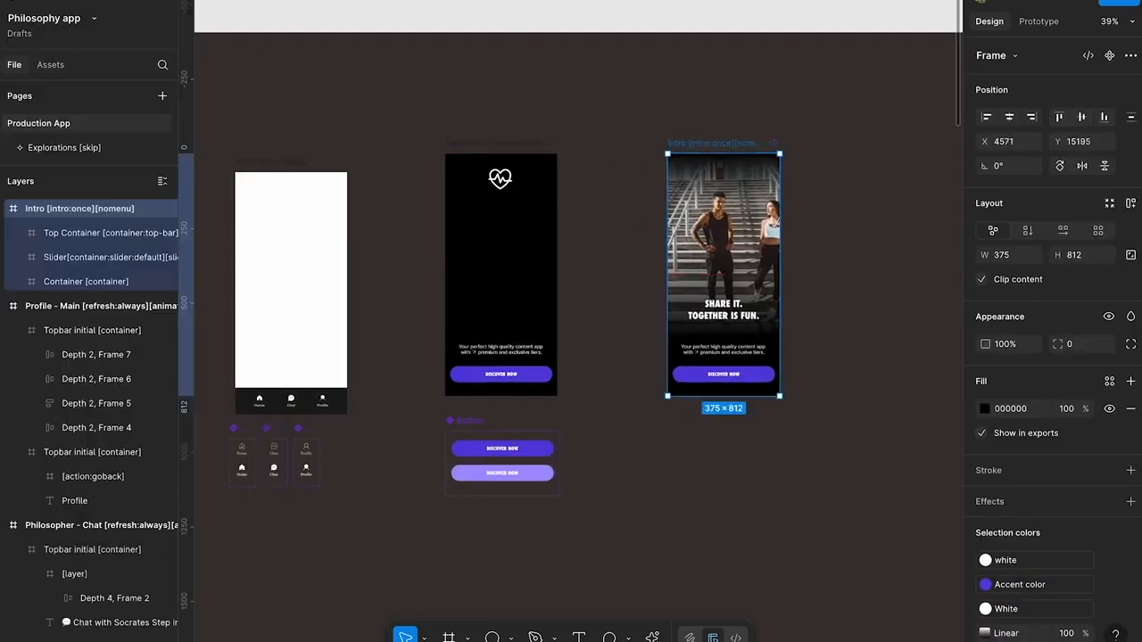
Delete the top bar container from the pasted Intro screen
scroll(727, 208, "right", 3)
scroll(635, 189, "up", 5)
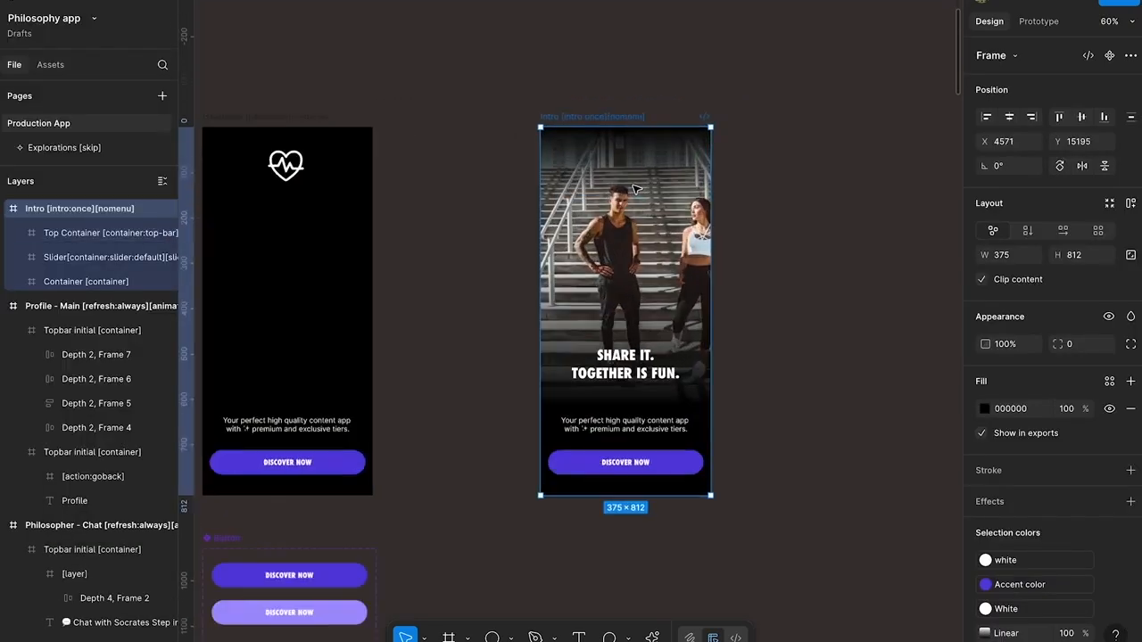
double_click(658, 265)
key("Delete")
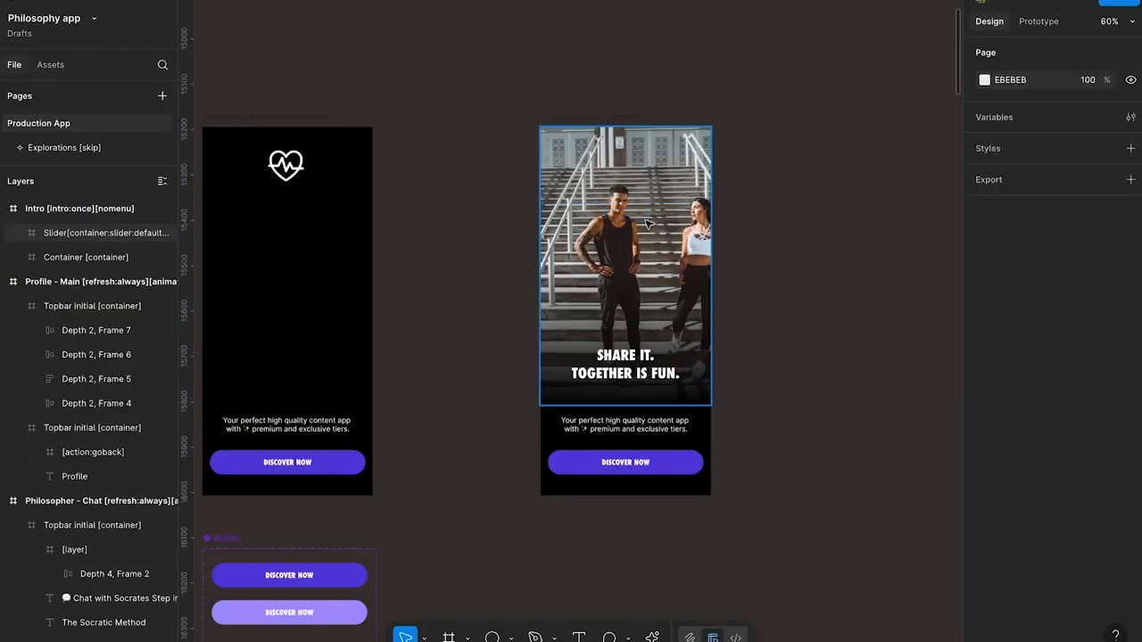
Examine the Intro screen's slider, description text and DISCOVER NOW button layers
left_click(542, 132)
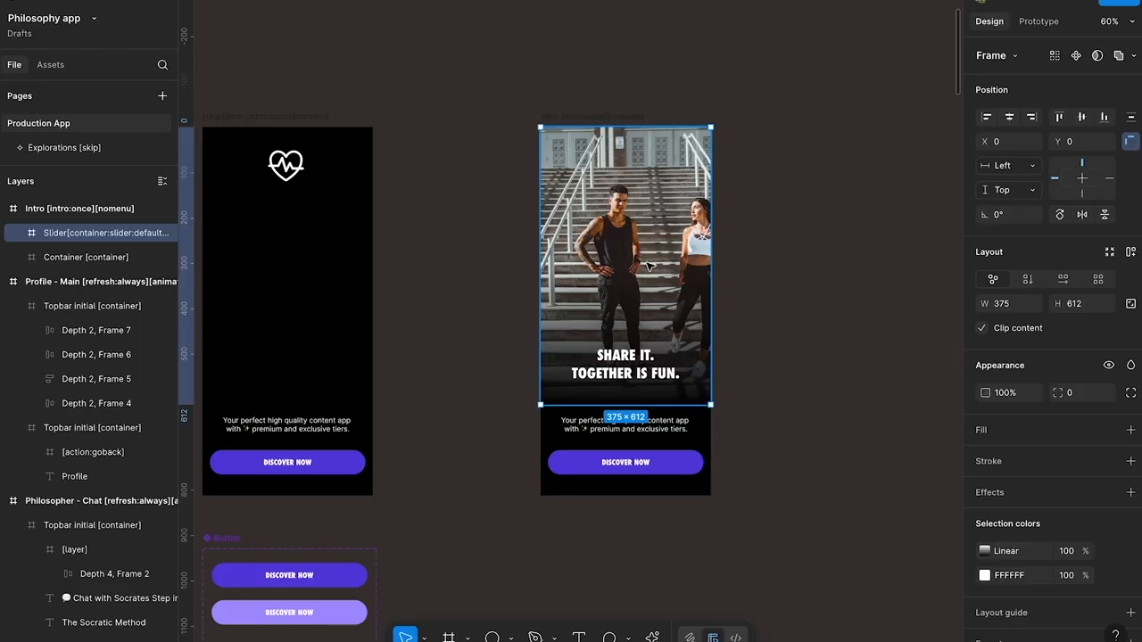
scroll(648, 277, "right", 2)
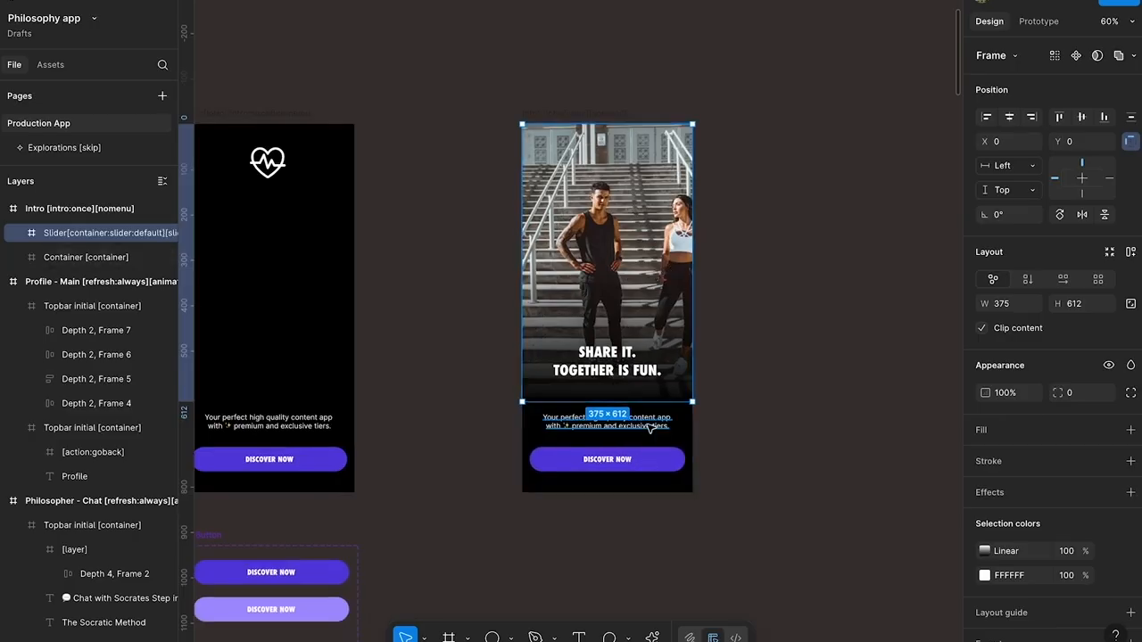
double_click(651, 463)
left_click(654, 459, "ctrl")
left_click(624, 424)
left_click(631, 449)
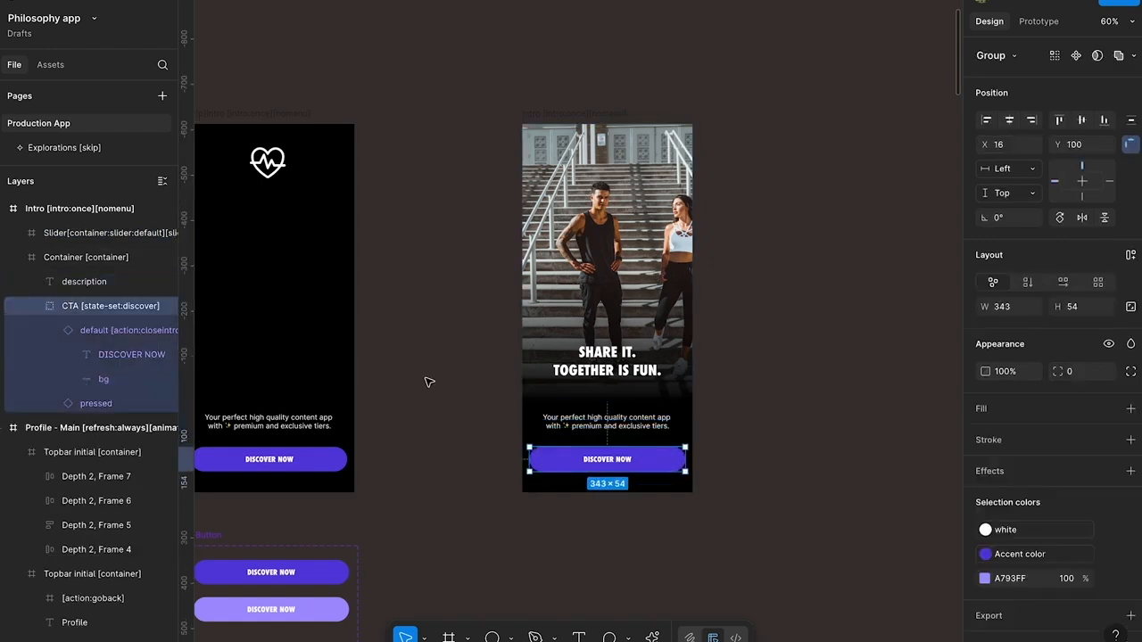
left_click(636, 423)
Move the slider and the description and button container out of the Intro frame, placing them beside it
left_click(583, 434)
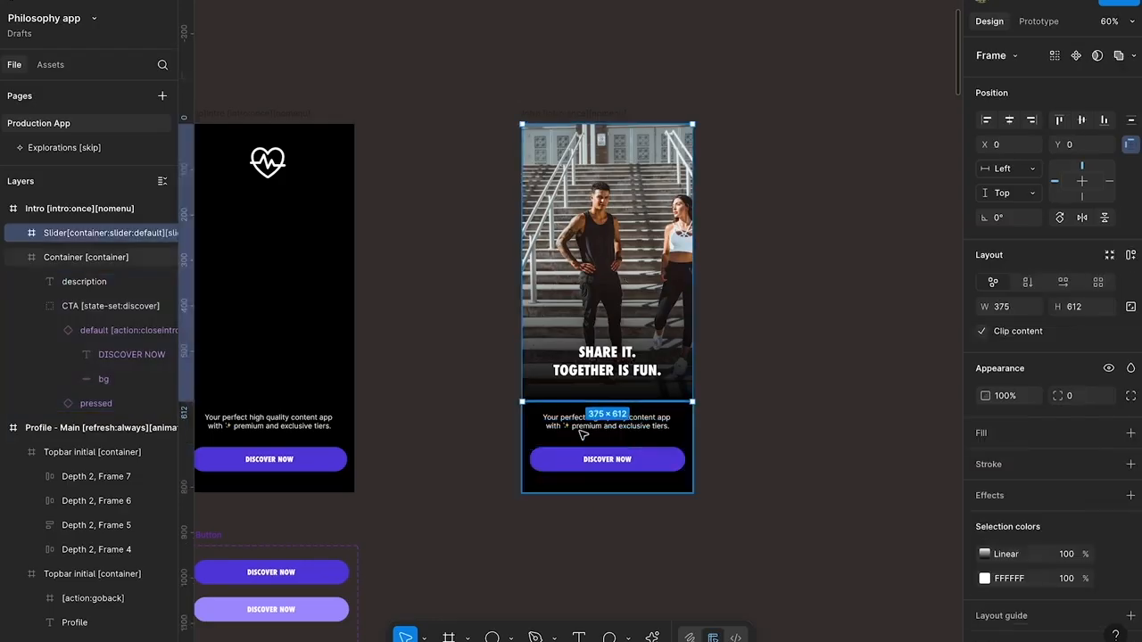
left_click(591, 412, "shift")
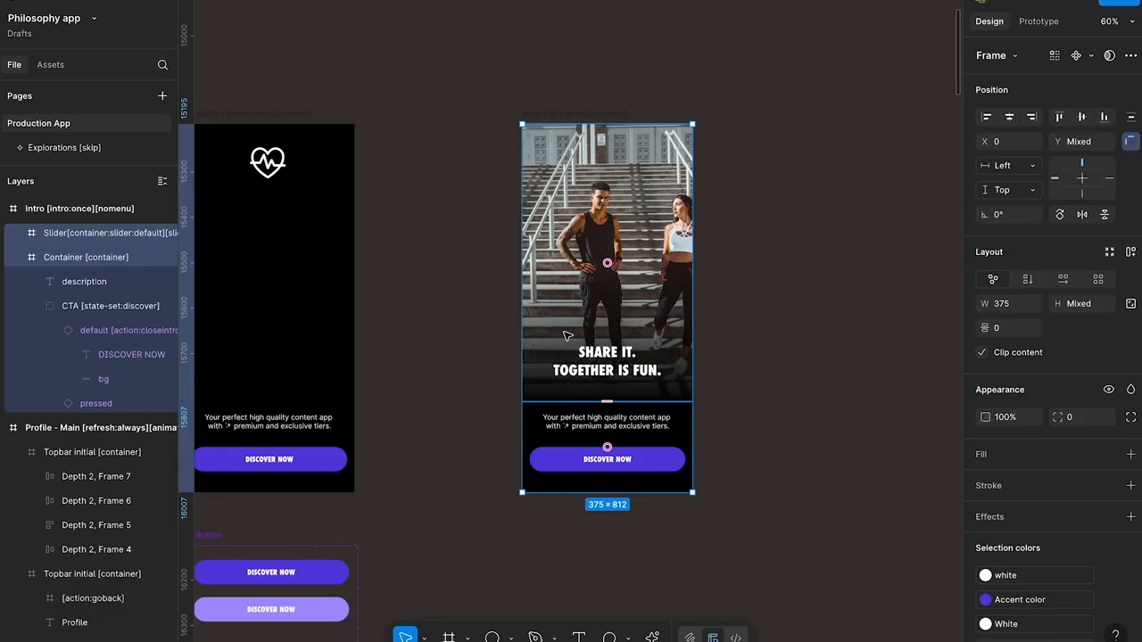
left_click_drag(568, 337, 801, 337)
Draw a 375 × 812 frame covering the empty Intro screen and rename it "Frame [container]"
key("f")
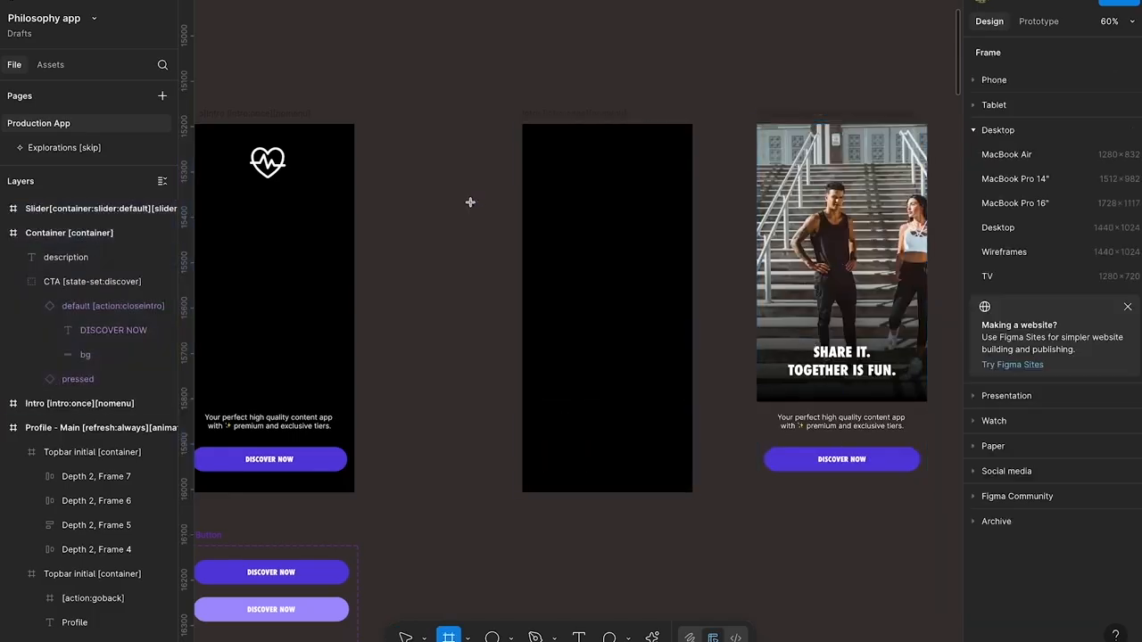
mouse_move(522, 124)
left_mouse_down()
mouse_move(688, 474)
mouse_move(693, 509)
mouse_move(691, 490)
left_mouse_up()
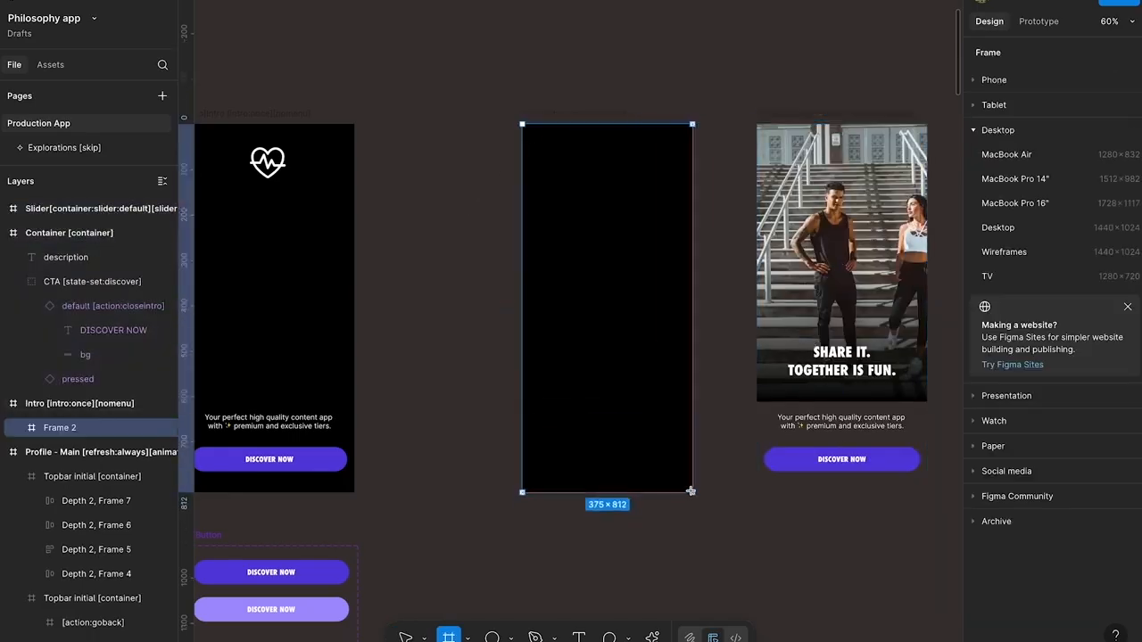
double_click(92, 429)
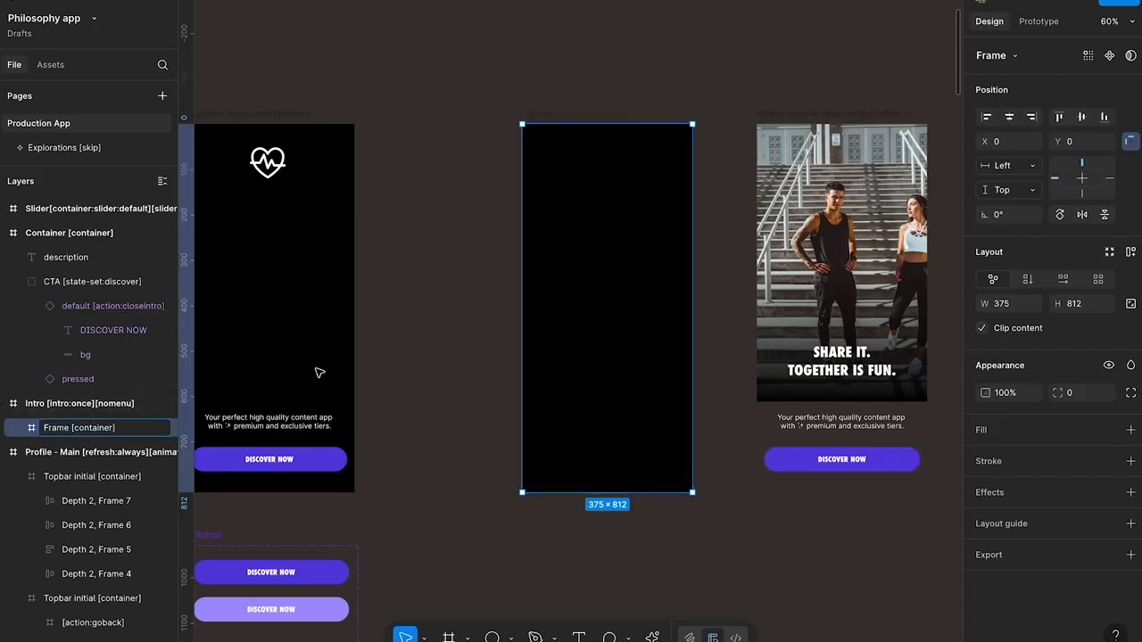
left_click(465, 320)
Copy the slide's photo into the Intro screen's container frame and stretch it to a height of 718
left_click(797, 234)
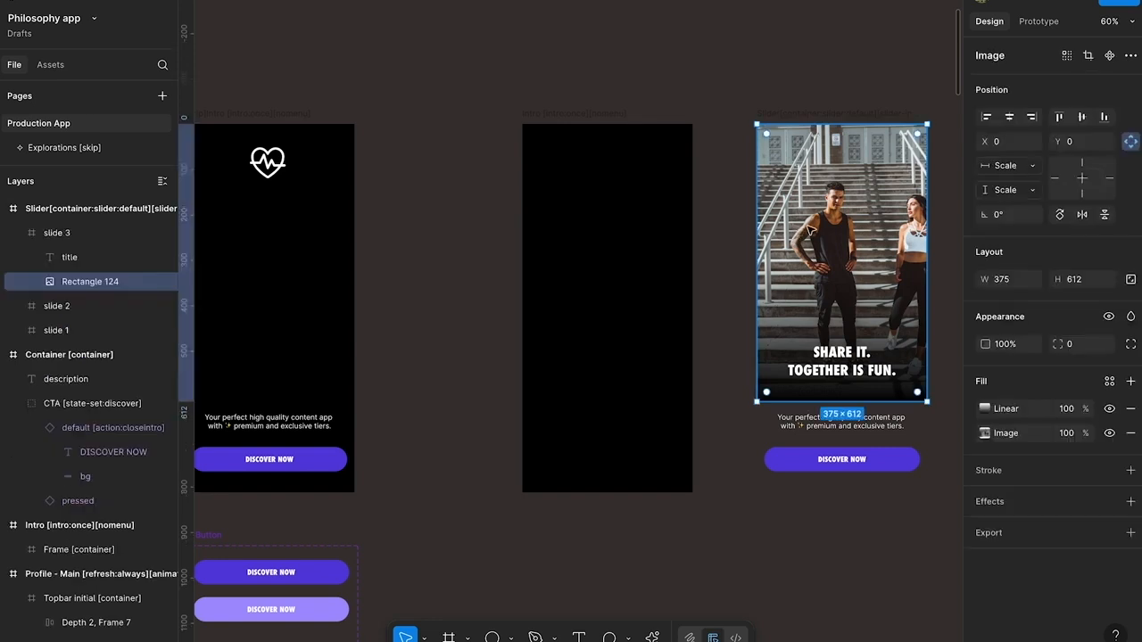
left_click(591, 174)
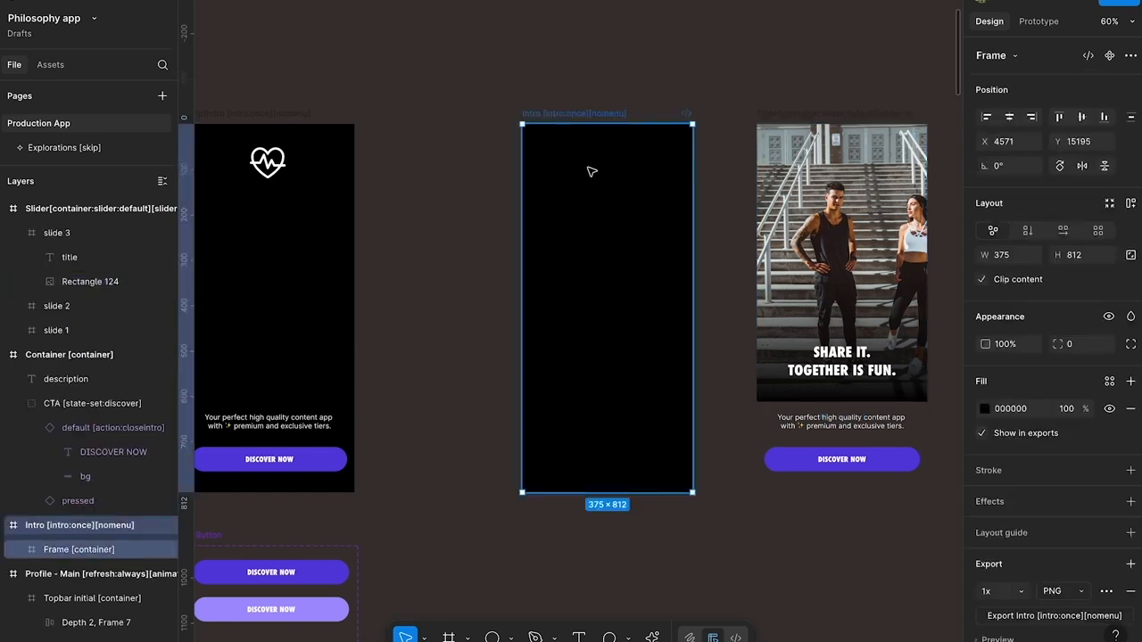
key("ctrl+v")
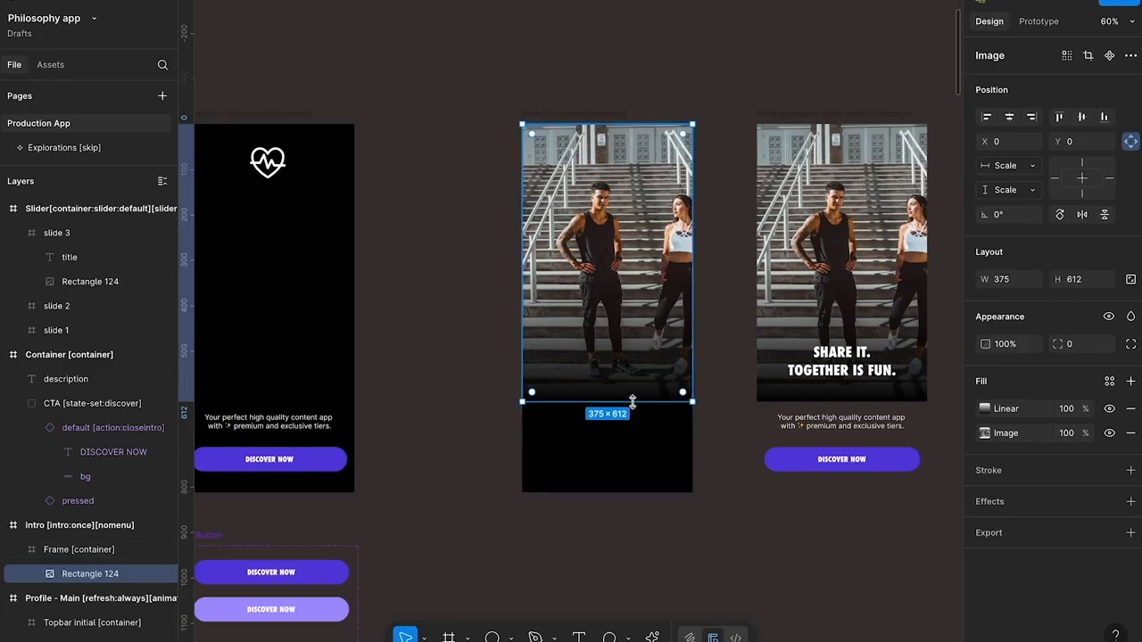
left_click_drag(634, 400, 633, 449)
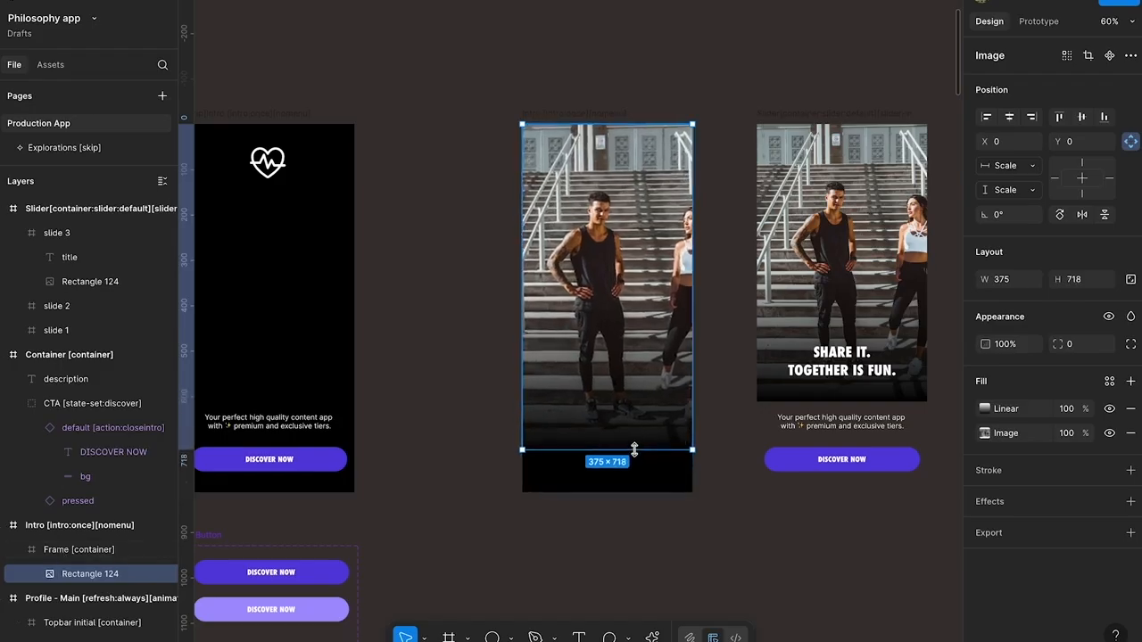
Run the Unsplash plugin on the Intro screen's image and search its photos for "philosophy"
scroll(466, 354, "right", 1)
scroll(467, 354, "down", 1)
right_click(565, 140)
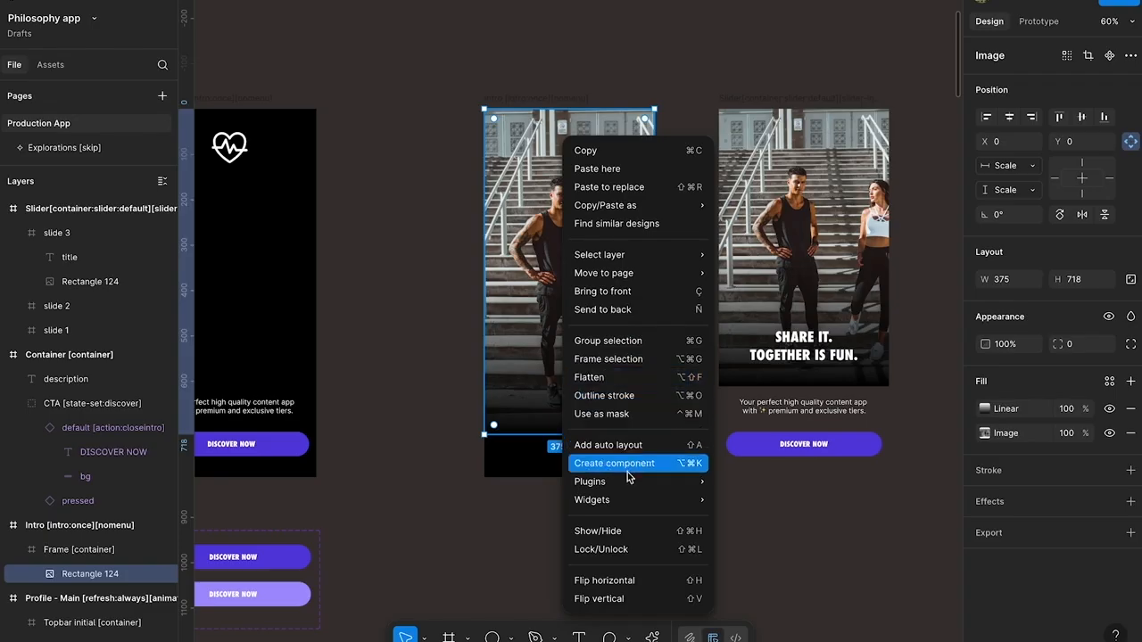
mouse_move(689, 490)
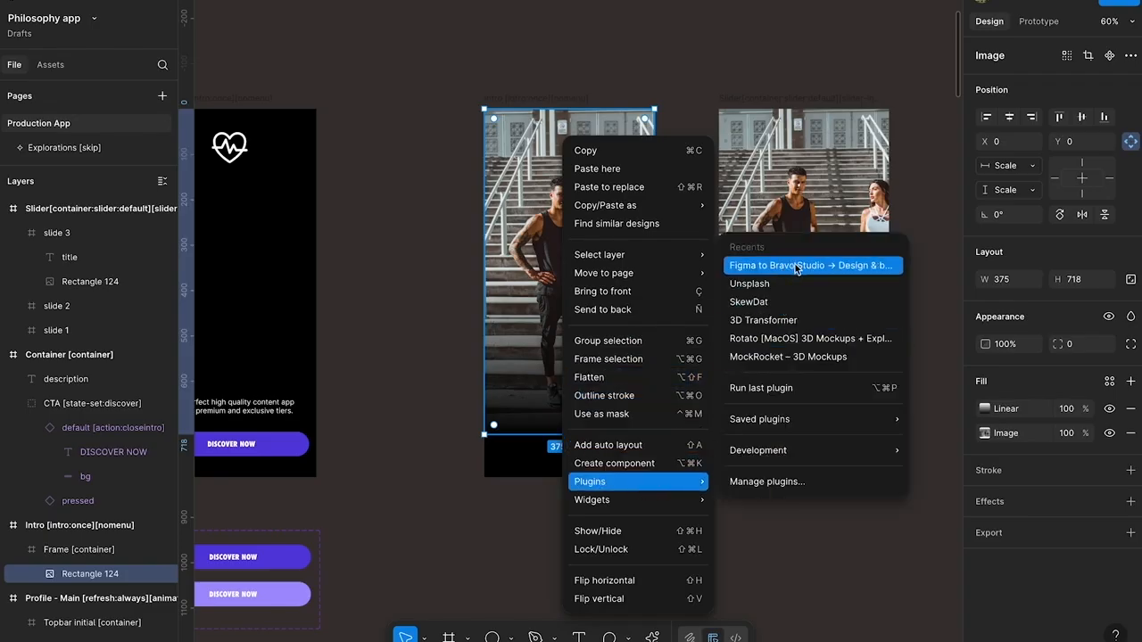
left_click(784, 284)
left_click(181, 62)
type("ph")
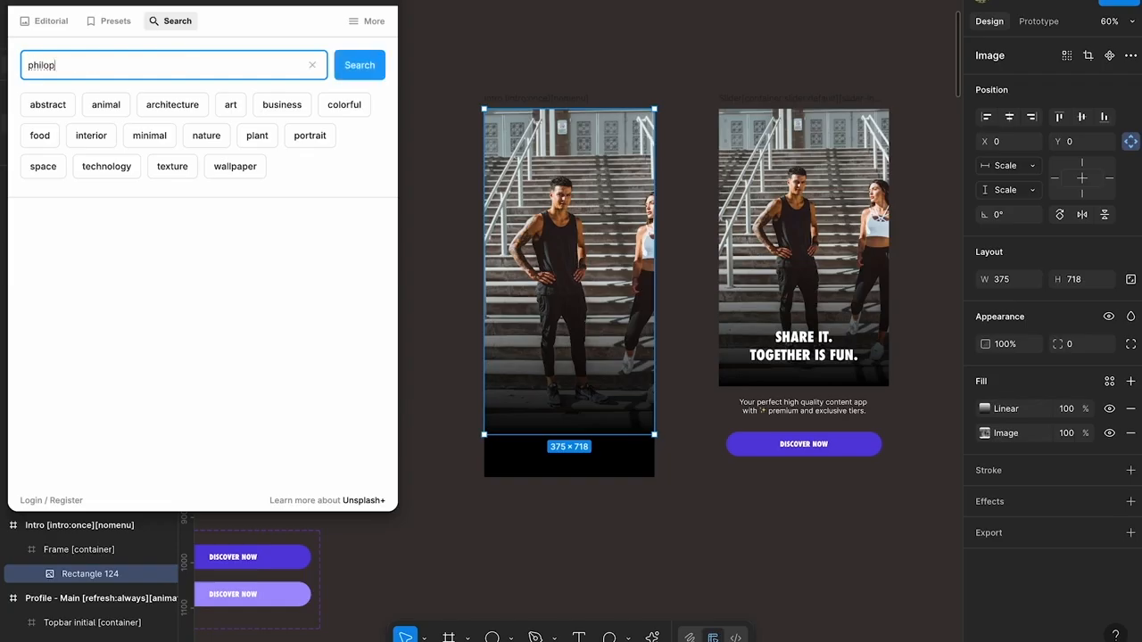
type("ilosophy")
key("Return")
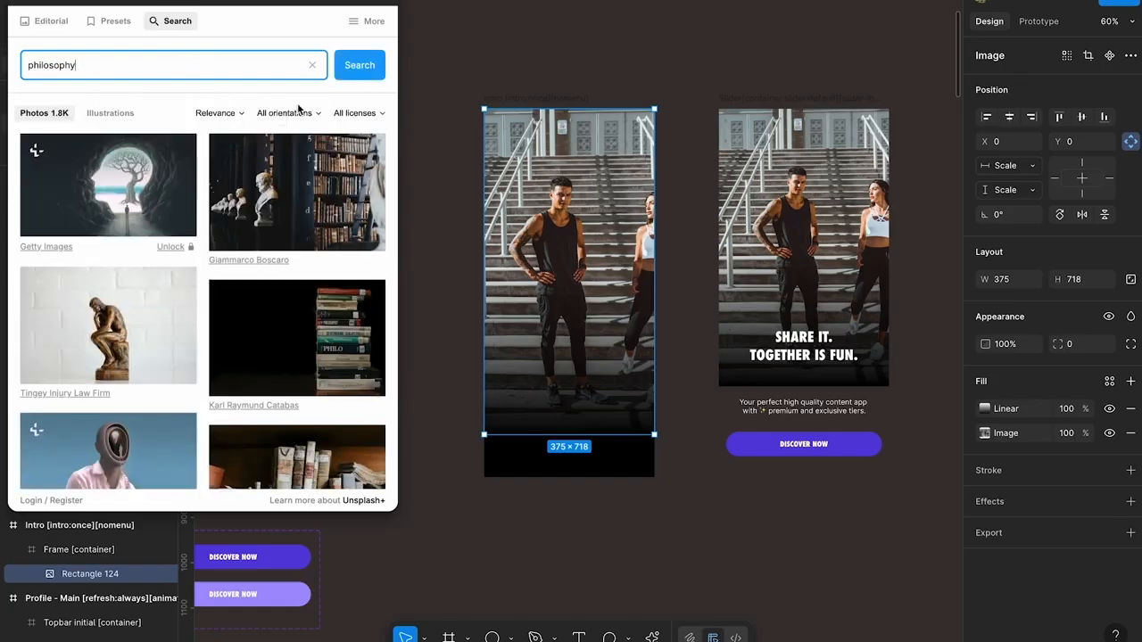
Fill the image with the marble bust photo against dark foliage and close the Unsplash plugin
scroll(222, 232, "down", 1)
scroll(218, 232, "down", 5)
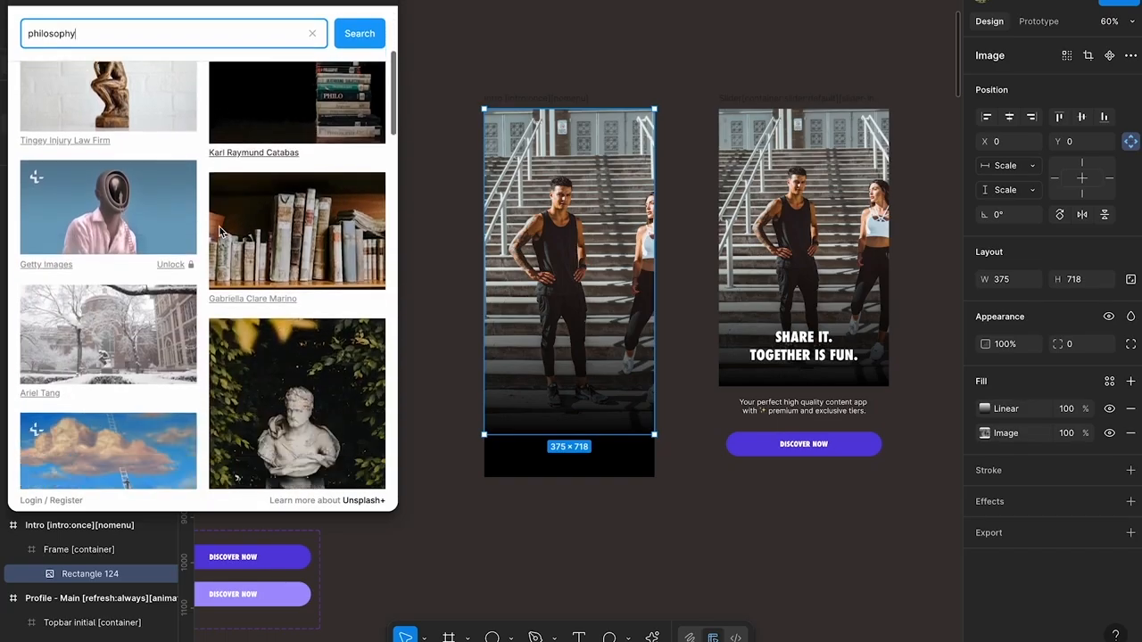
scroll(219, 232, "down", 1)
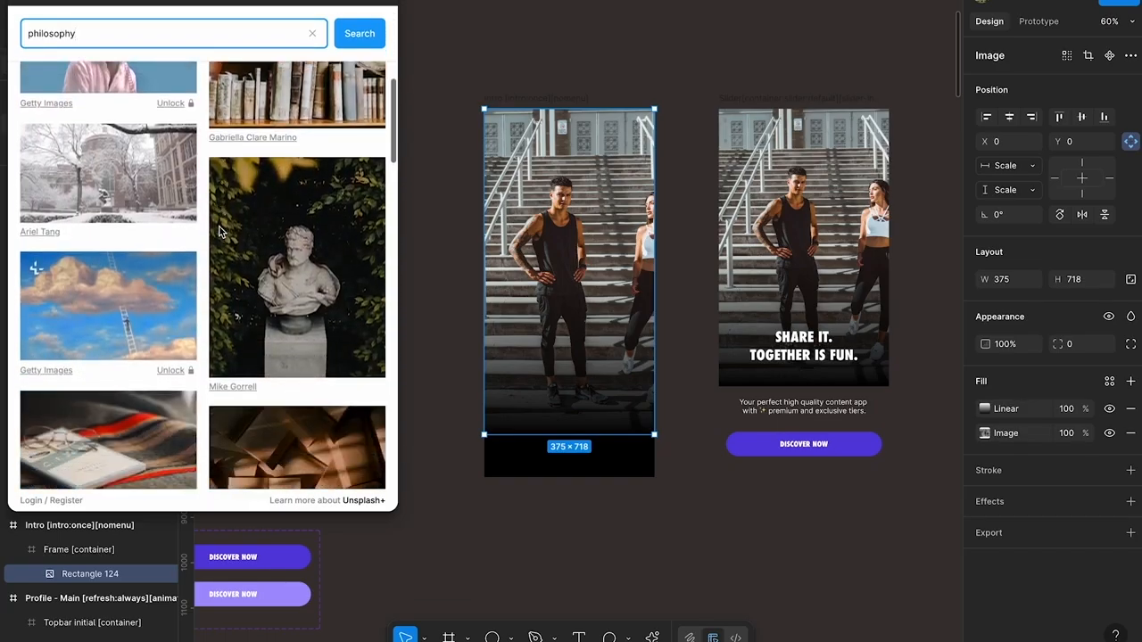
left_click(310, 239)
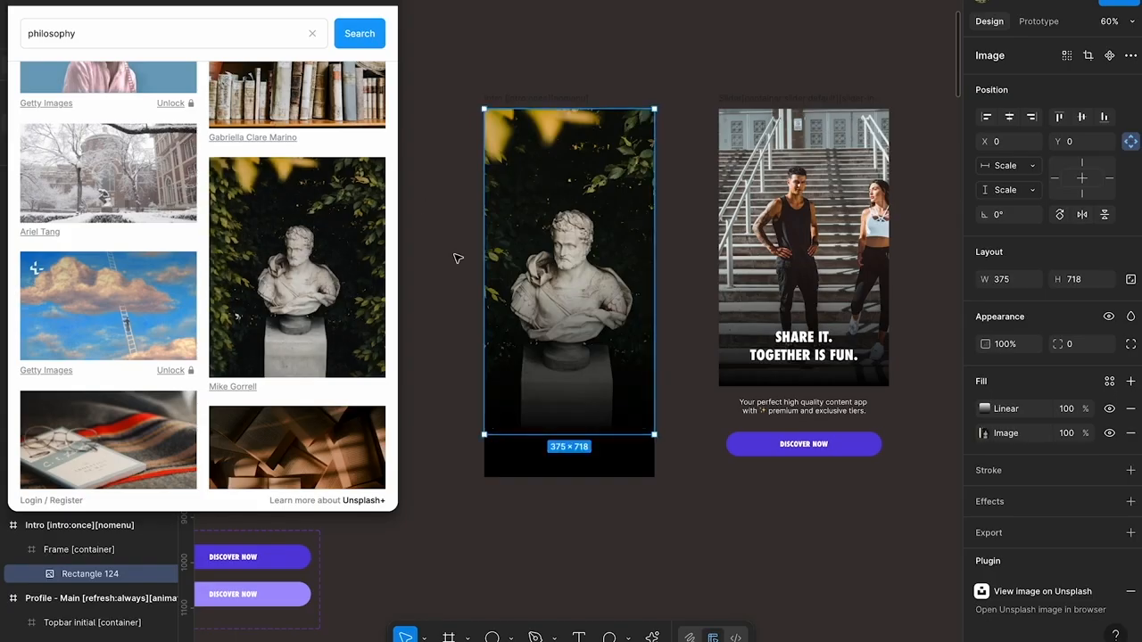
left_click_drag(336, 0, 337, 4)
left_click(386, 5)
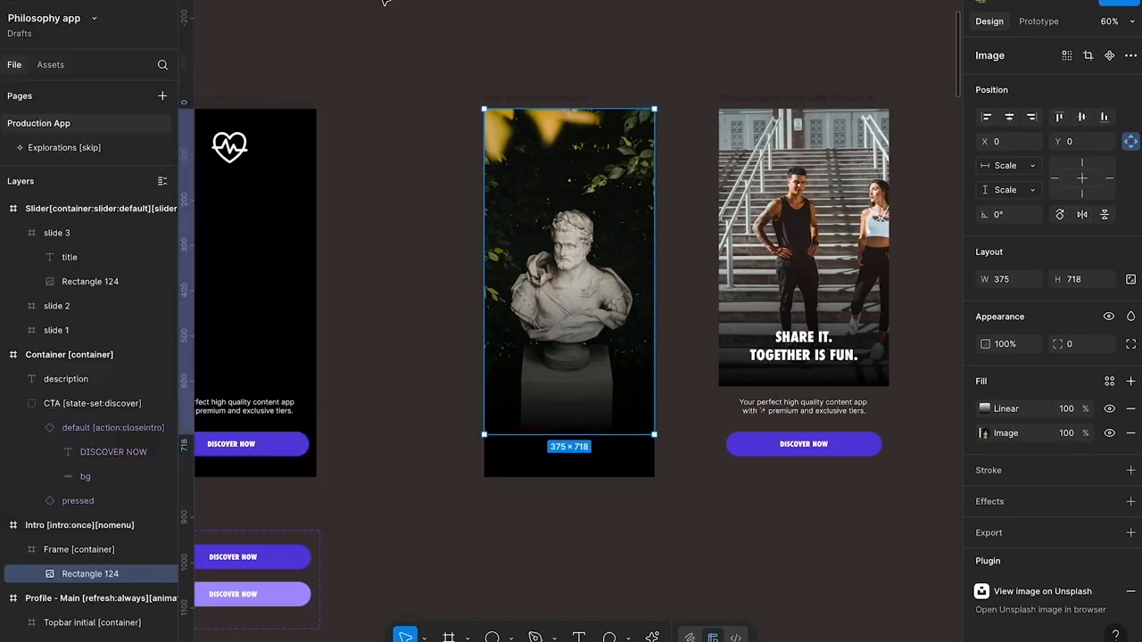
Copy the background fill colour code of the Home - Main screen
left_click(395, 222)
left_click(534, 107)
scroll(532, 101, "down", 3)
scroll(535, 102, "left", 5)
scroll(439, 166, "down", 5)
scroll(440, 166, "right", 5)
left_click(676, 138)
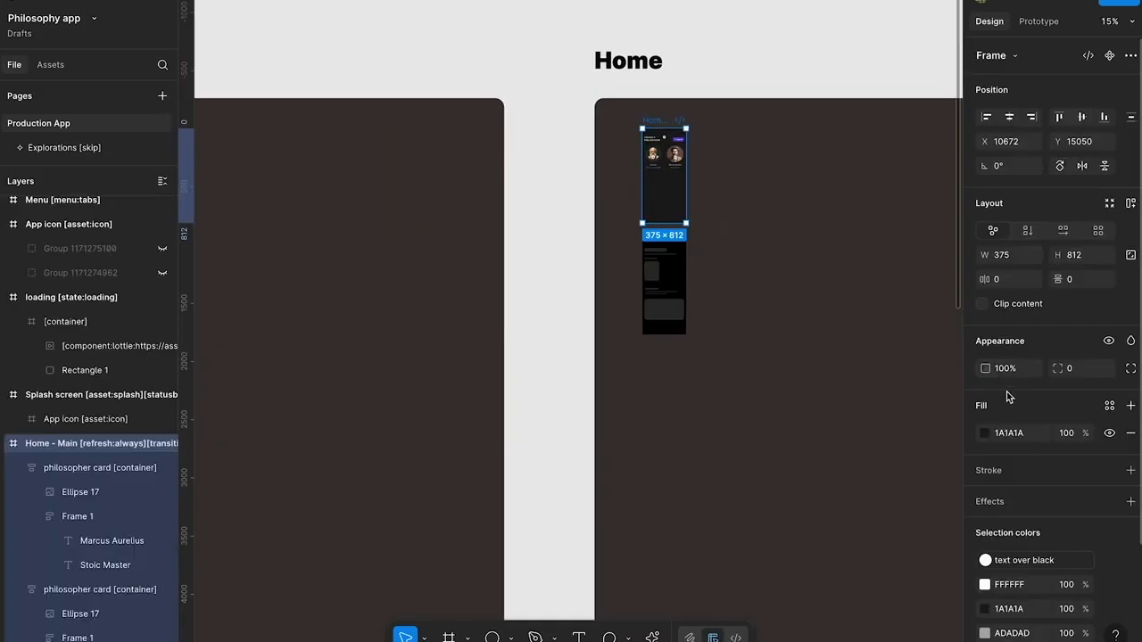
left_click(1014, 434)
key("ctrl+c")
Set the Intro screen's background fill to 1A1A1A
scroll(693, 336, "left", 5)
scroll(511, 142, "up", 5)
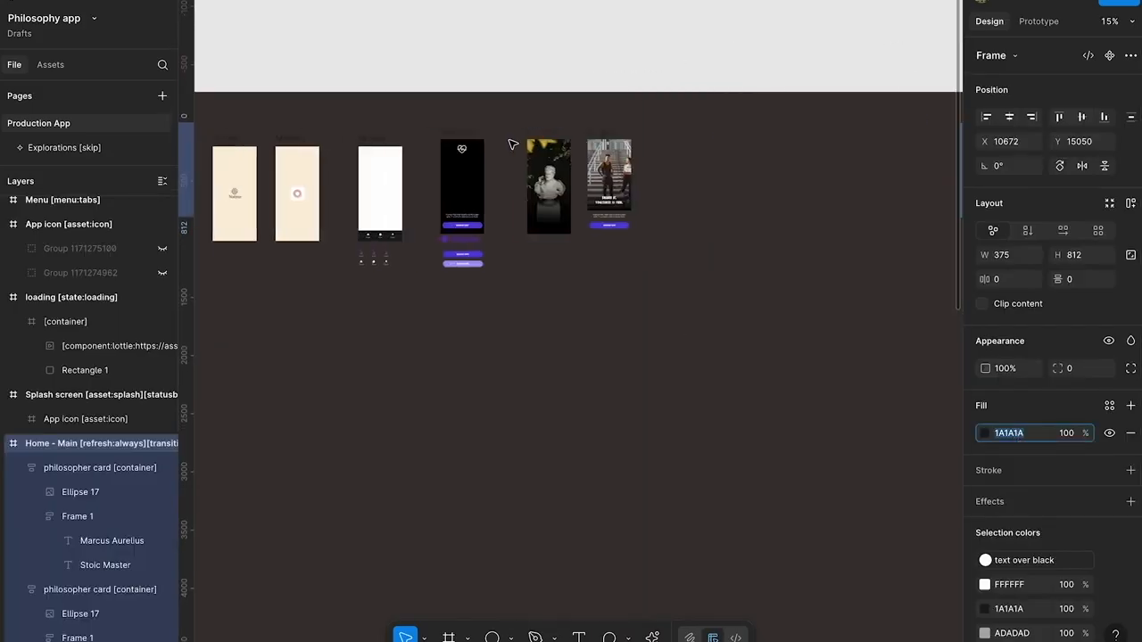
scroll(511, 143, "up", 1)
left_click(511, 143)
left_click(1015, 409)
key("ctrl+v")
key("Return")
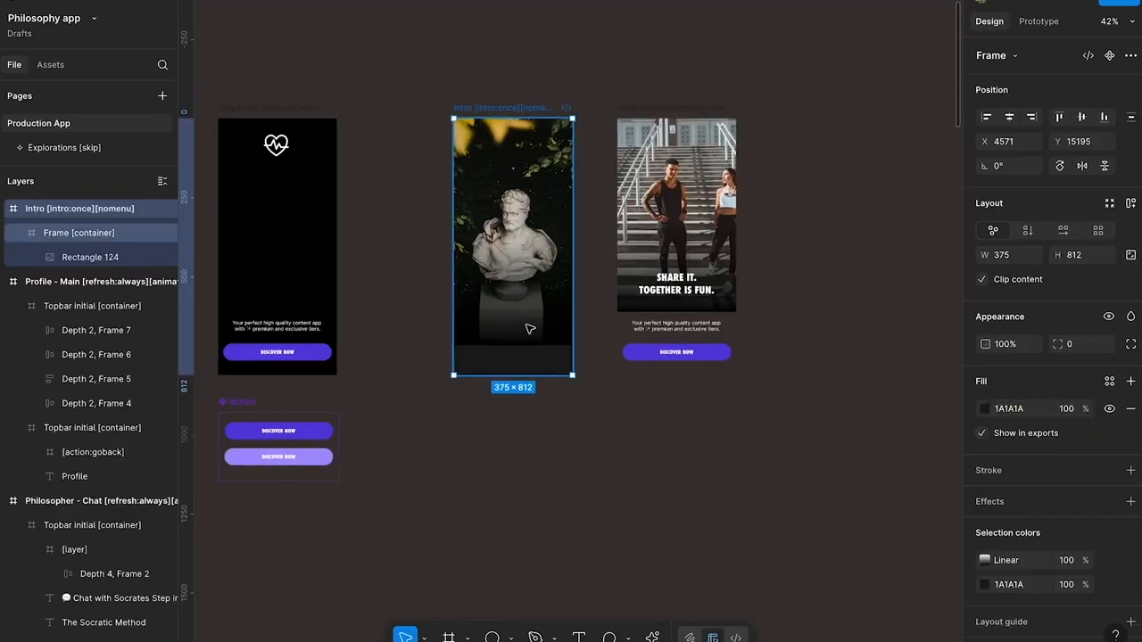
Draw a 375 × 180 rectangle across the full width of the Intro screen's lower end
scroll(504, 332, "up", 5)
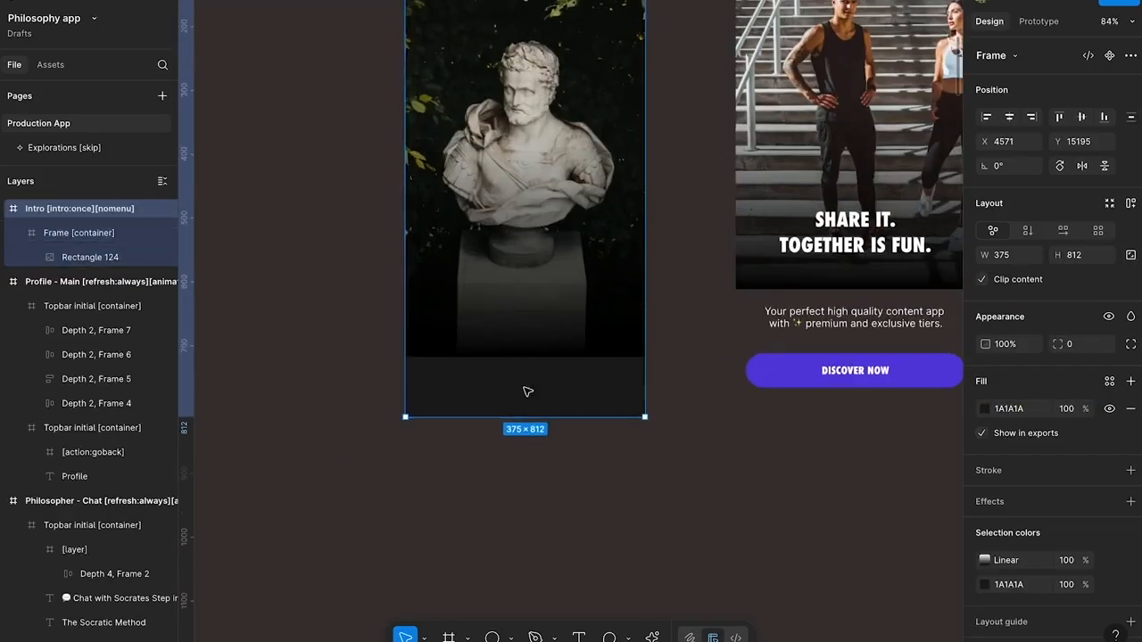
scroll(520, 404, "up", 1)
left_click(350, 495)
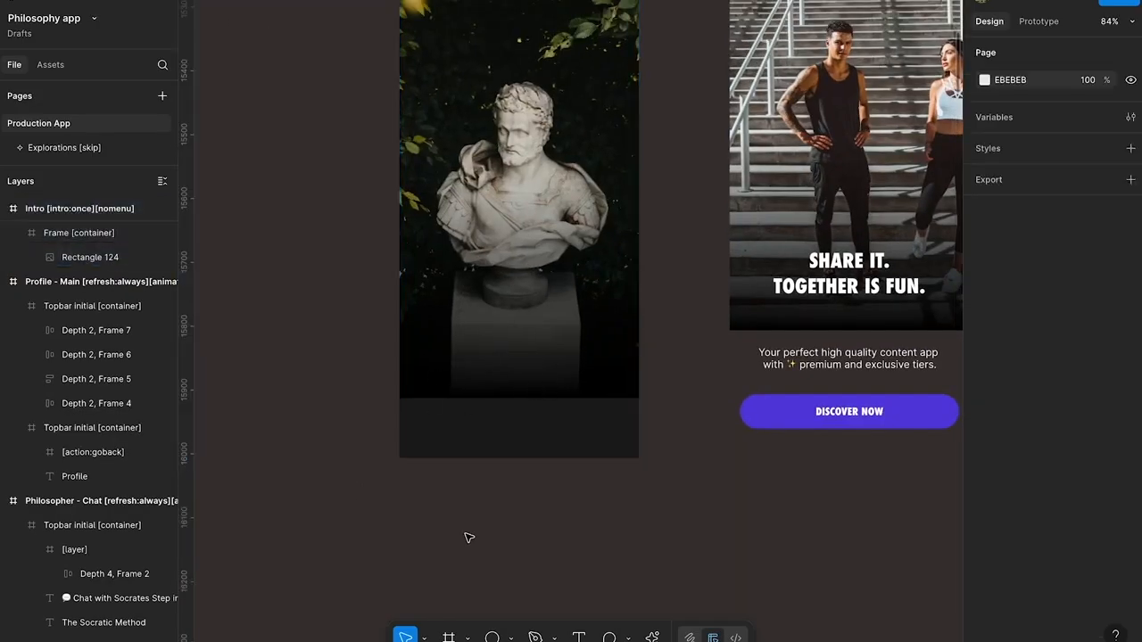
left_click(513, 637)
left_click(548, 500)
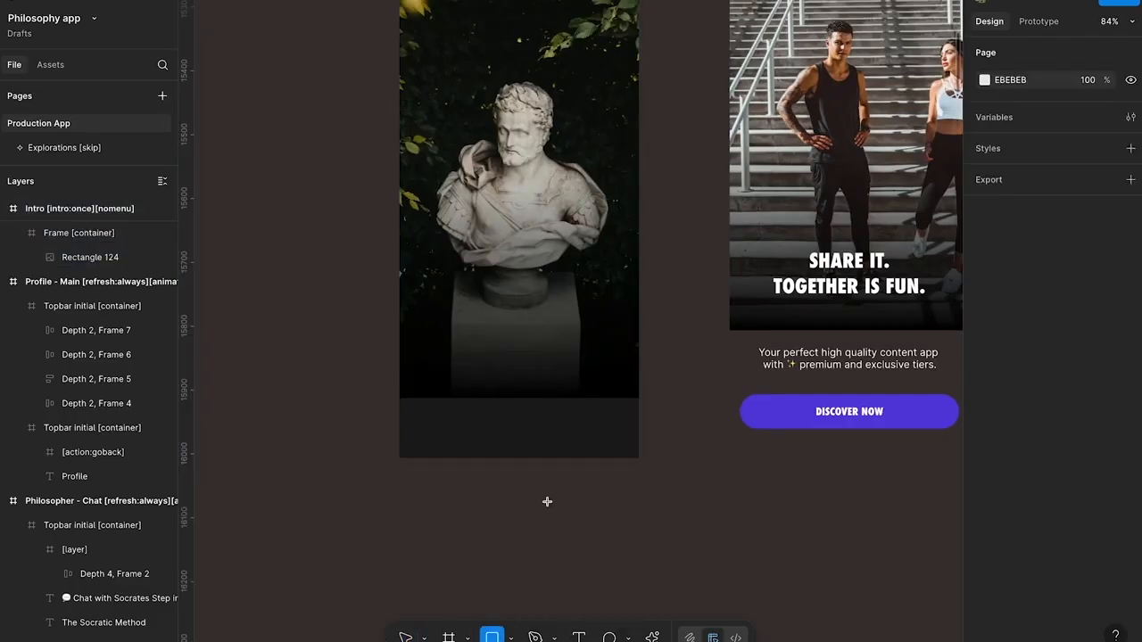
mouse_move(400, 458)
left_mouse_down()
mouse_move(640, 261)
mouse_move(639, 344)
left_mouse_up()
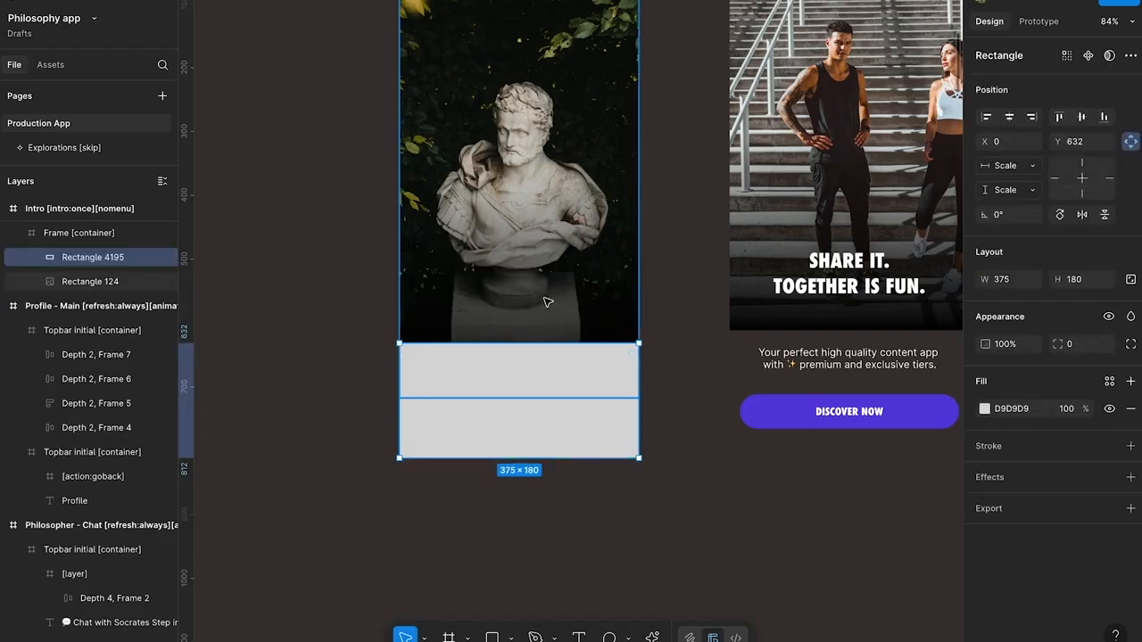
Fill the rectangle with a linear gradient from 1A1A1A at 0% opacity to 1A1A1A at 100% opacity
scroll(585, 245, "up", 3)
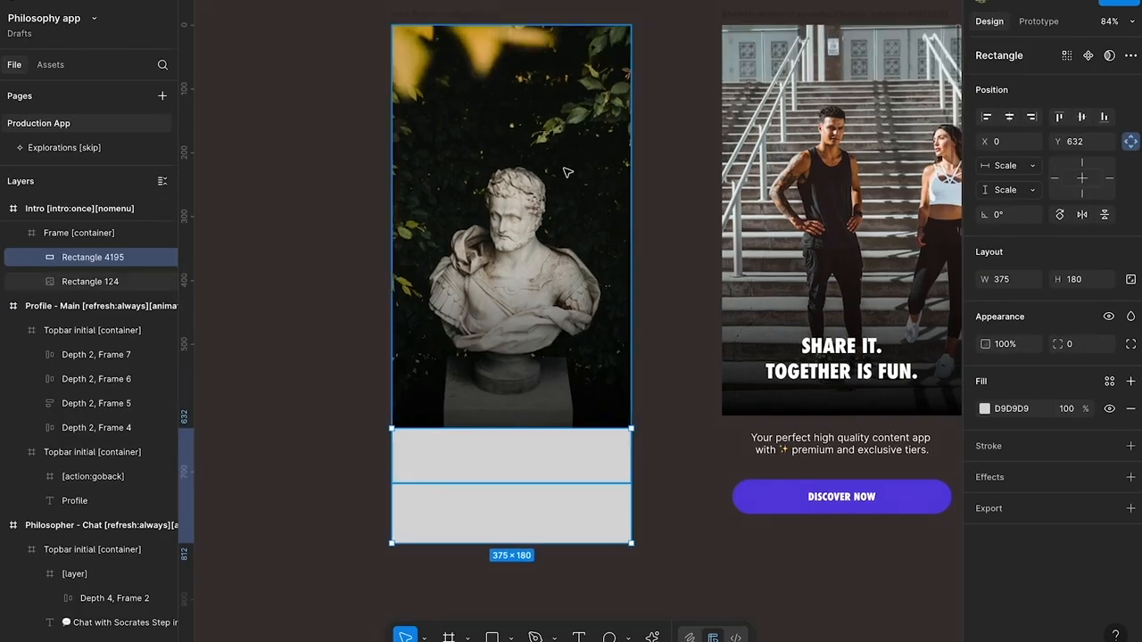
left_click(984, 409)
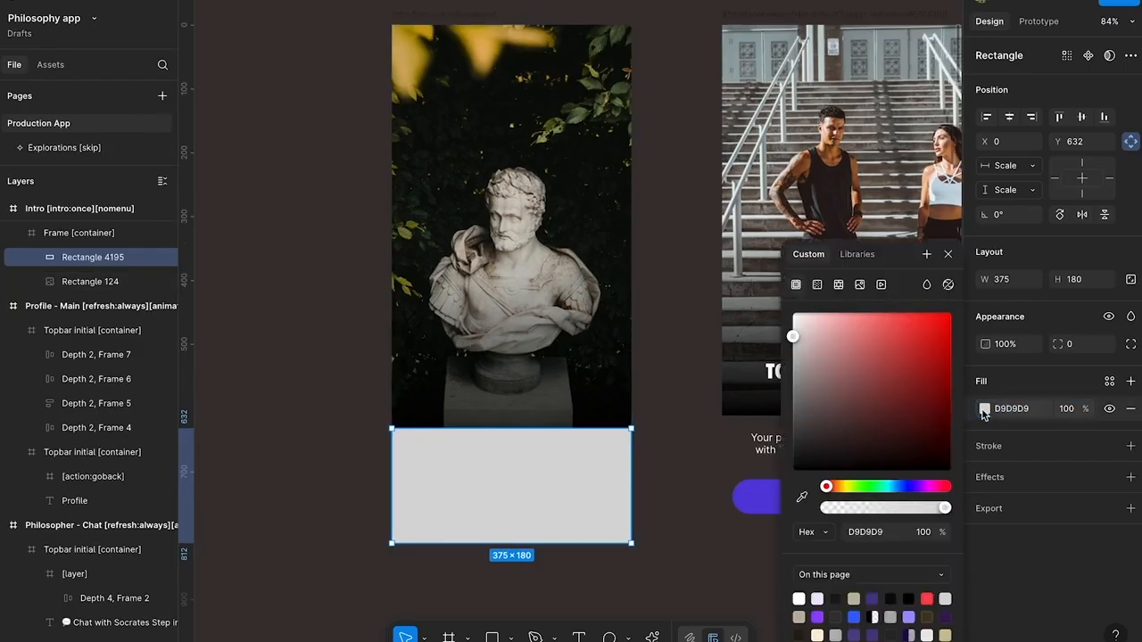
left_click(817, 285)
left_click(859, 419)
type("1A1A1A")
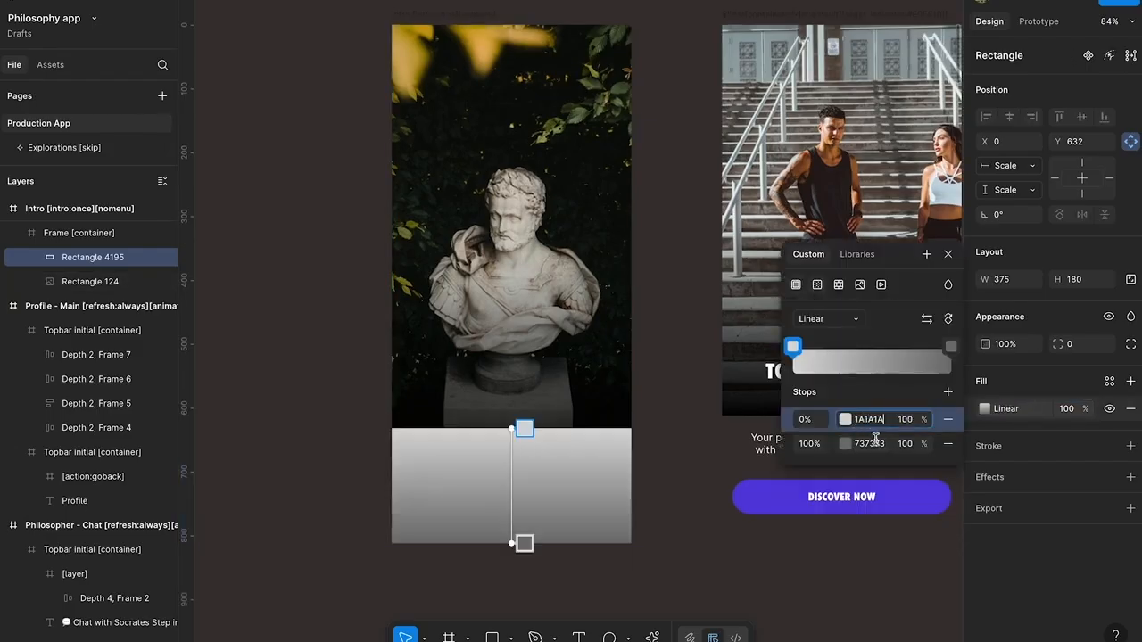
left_click(876, 443)
key("ctrl+v")
left_click(911, 422)
type("0")
left_click(565, 490)
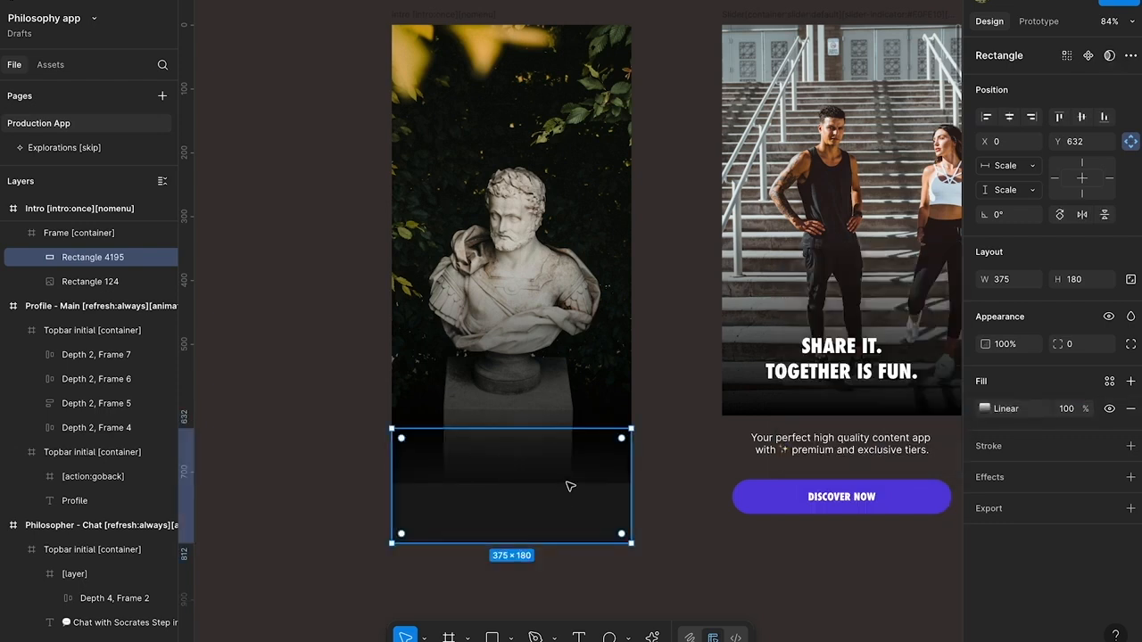
Reduce the gradient rectangle's height to 86 to match the photo's lower edge, and end its gradient slightly above that edge
left_click_drag(546, 541, 546, 482)
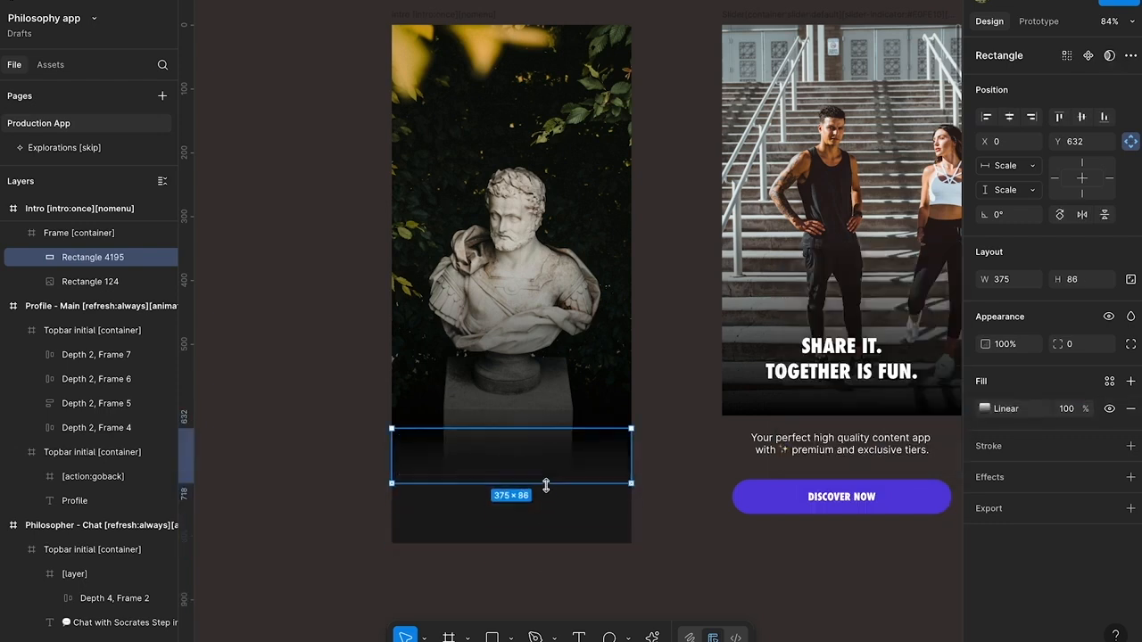
left_click(599, 565)
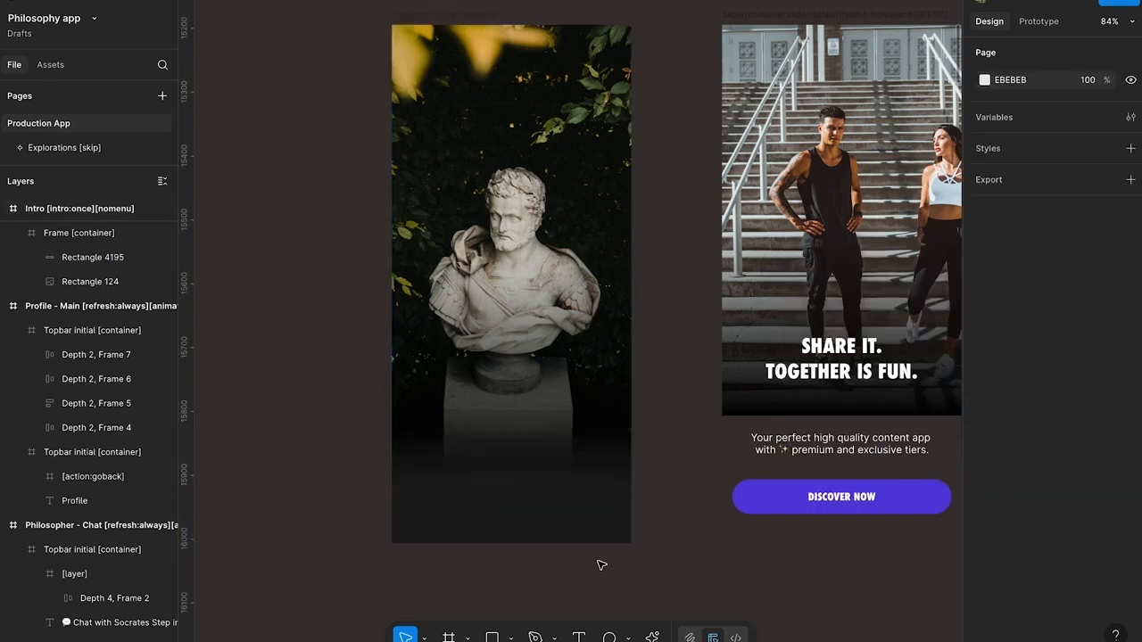
left_click(553, 471)
left_click(985, 408)
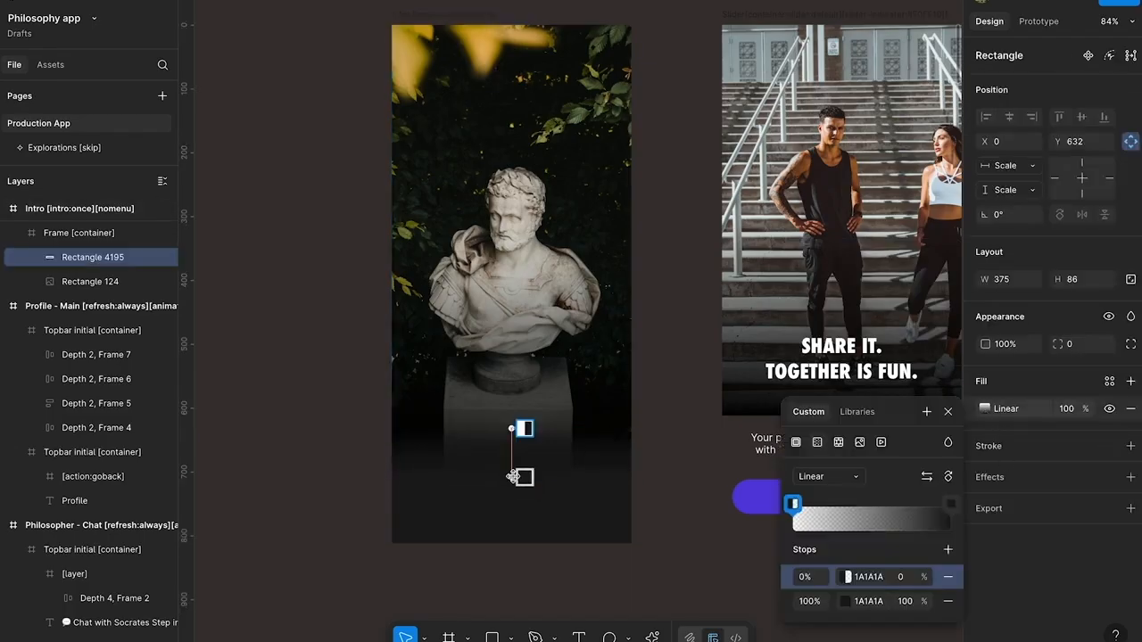
left_click(689, 505)
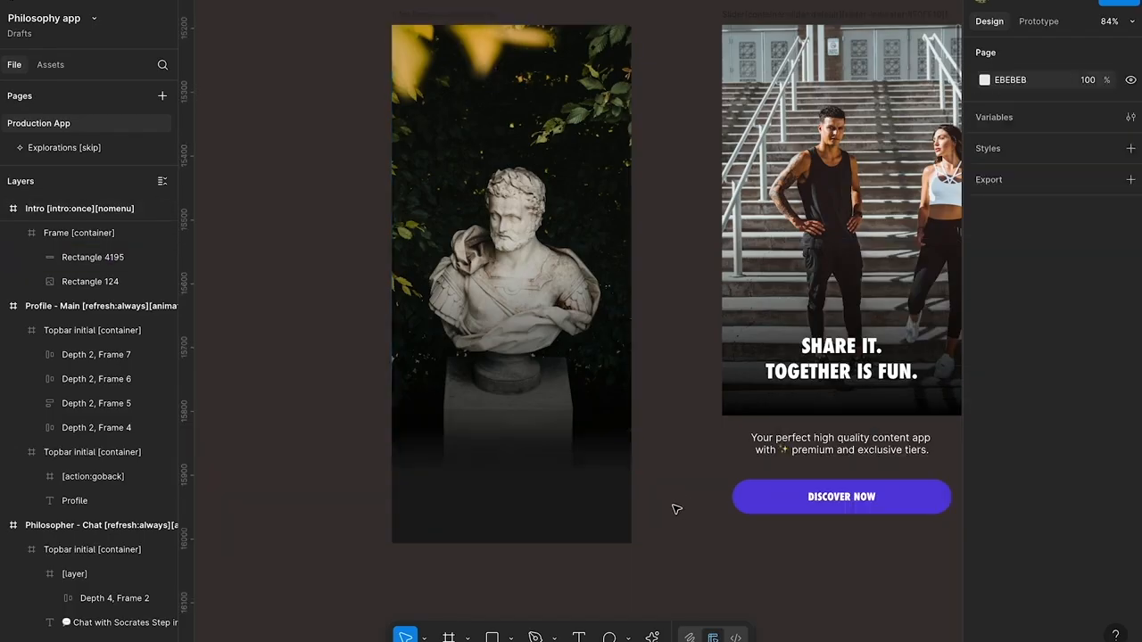
Copy the "CHOOSE A PHILOSOPHER" title from the Home screen
scroll(669, 483, "up", 1)
scroll(639, 428, "down", 1)
scroll(639, 428, "right", 1)
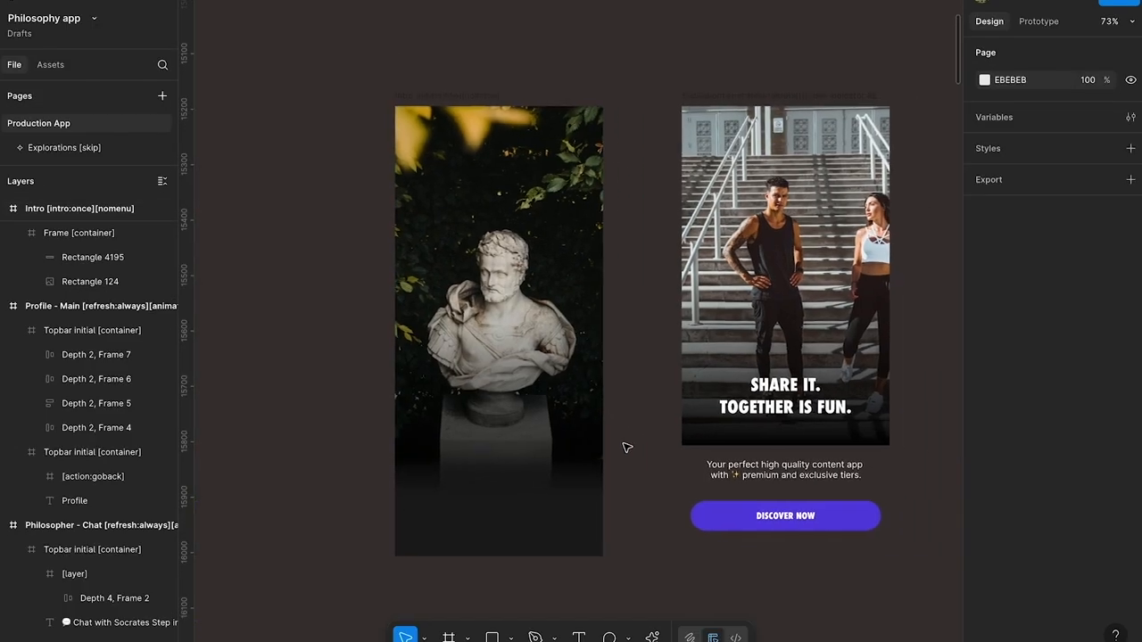
scroll(626, 447, "down", 1)
scroll(626, 447, "right", 1)
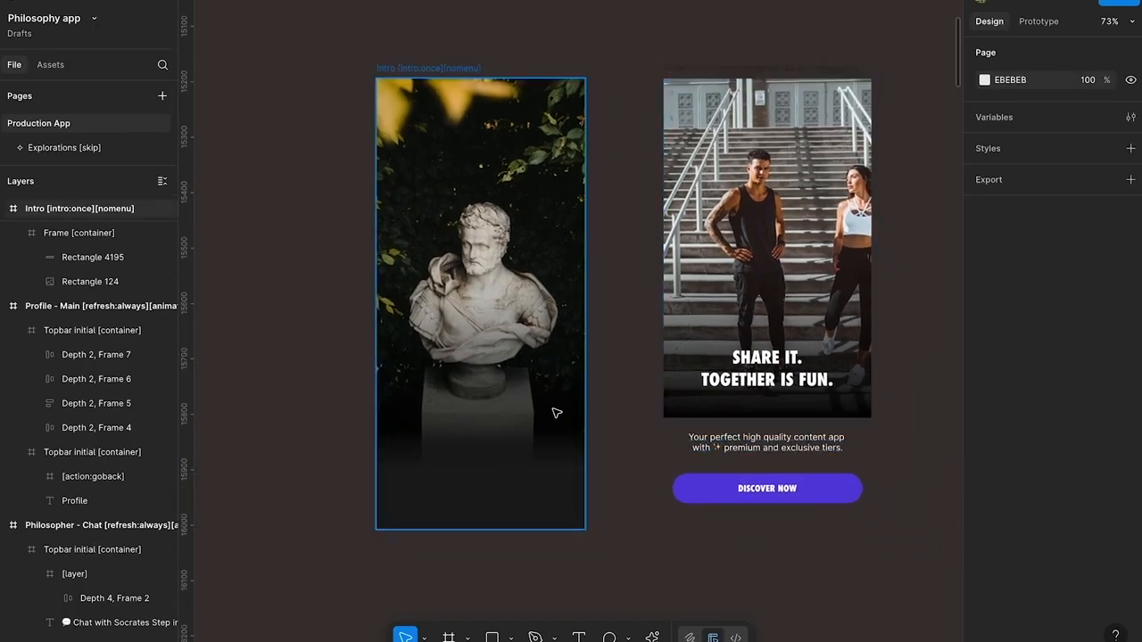
scroll(546, 364, "down", 10)
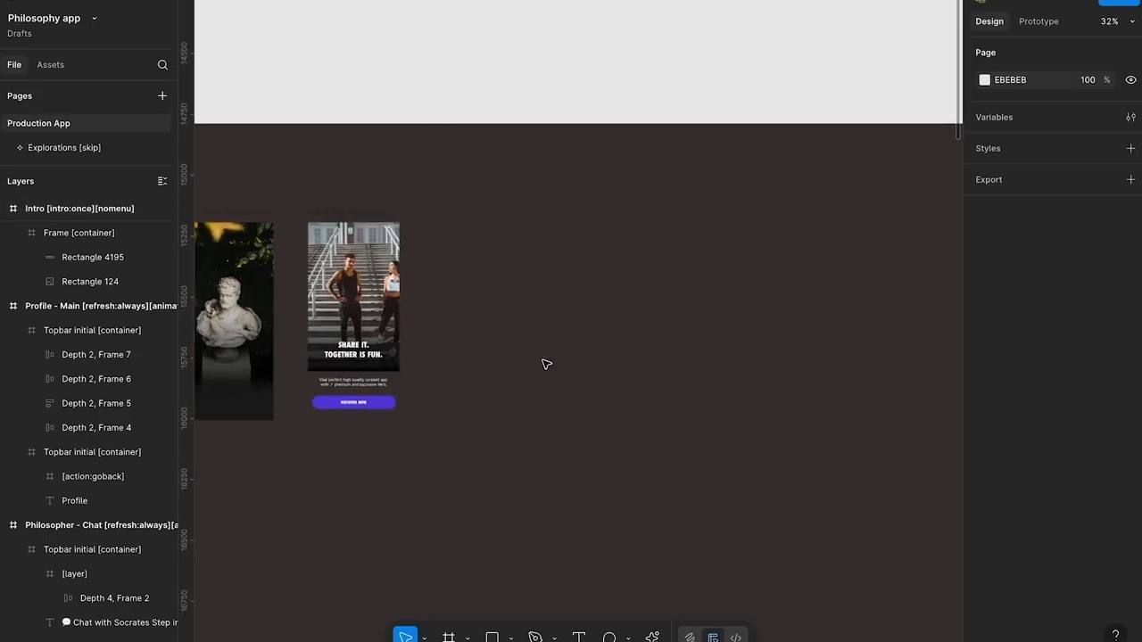
scroll(546, 364, "right", 5)
scroll(540, 272, "up", 10)
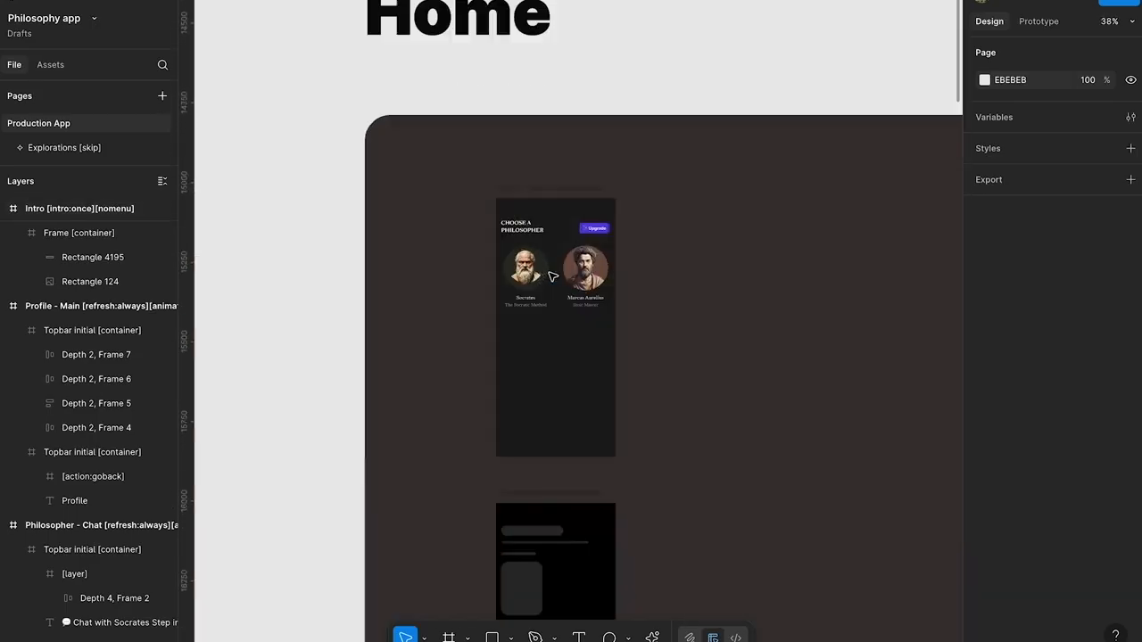
left_click(499, 200, "super")
Paste the title into the Intro screen's container and move it over the bust's pedestal, at about X 112, Y 609
scroll(556, 248, "down", 7)
scroll(559, 250, "left", 8)
scroll(694, 304, "up", 4)
scroll(694, 303, "up", 6)
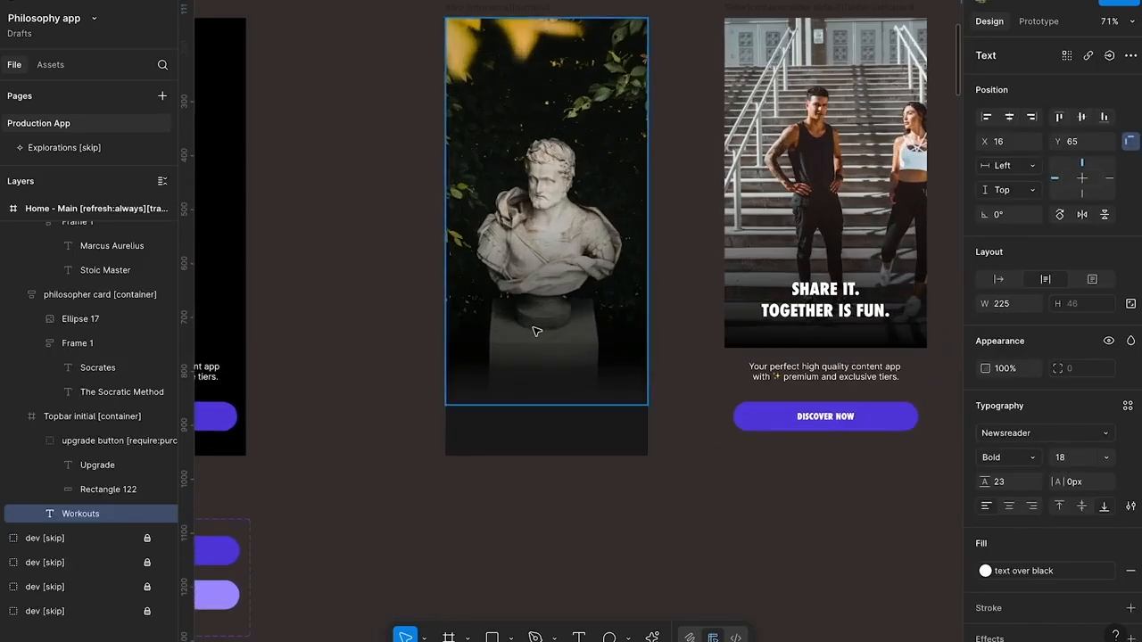
left_click(532, 328)
key("super+v")
left_click_drag(519, 75, 571, 368)
Set the Intro title to font size 32, centred alignment and auto line height
left_click(1074, 459)
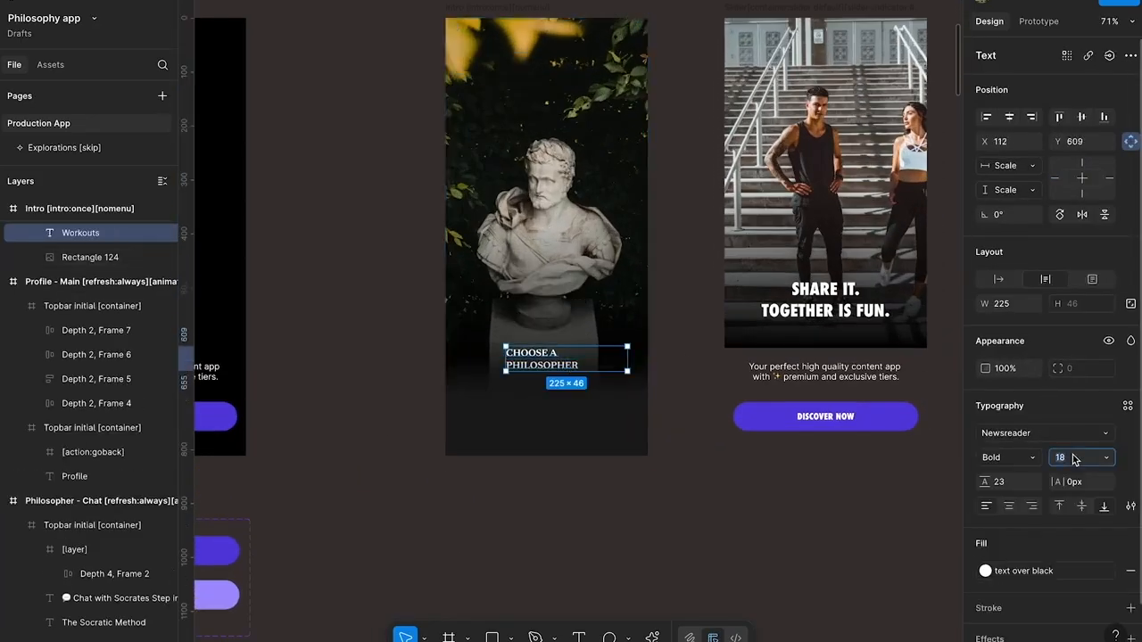
type("32")
key("Return")
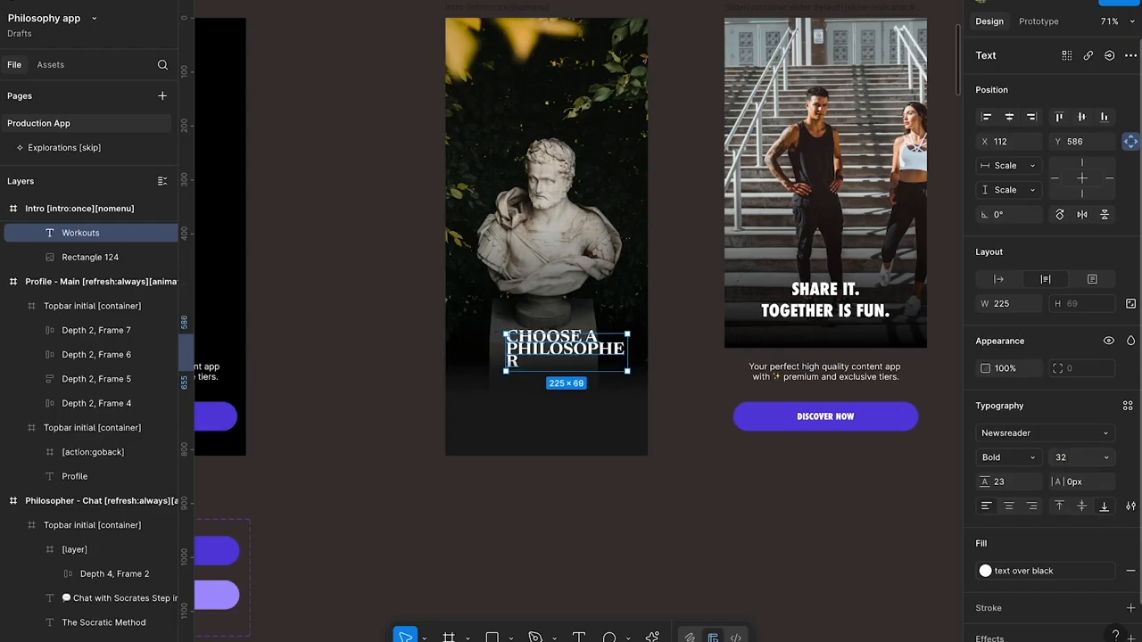
left_click(1011, 506)
left_click(1011, 481)
type("auto")
key("Return")
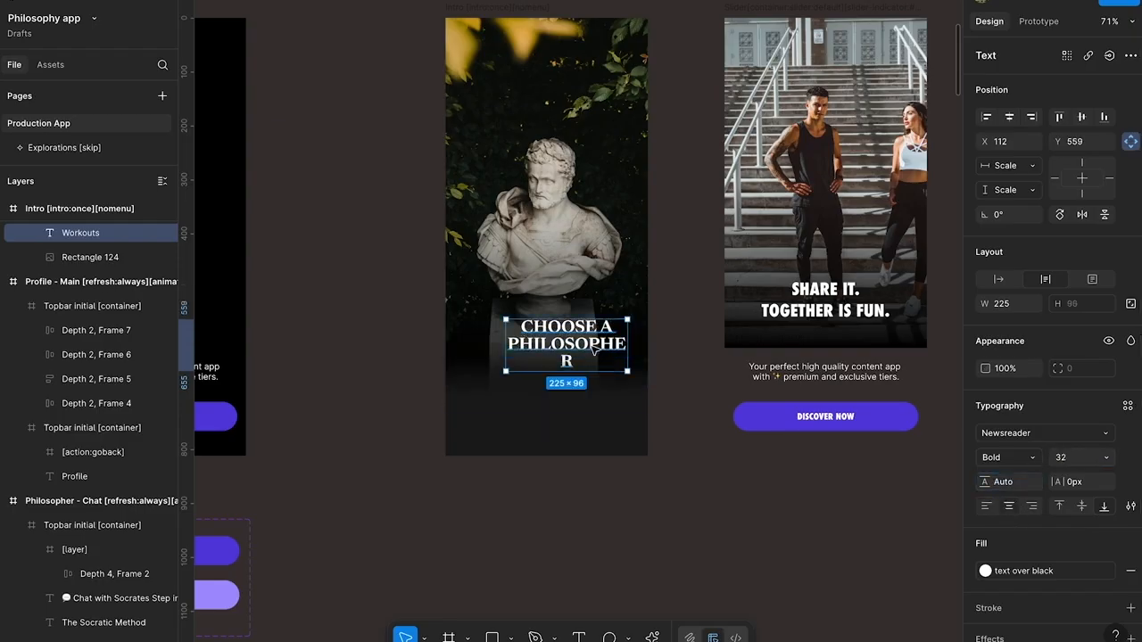
Resize the title box to about 269 wide so it wraps onto two lines, placed at about X 53, Y 549
left_click_drag(595, 349, 563, 340)
double_click(595, 338)
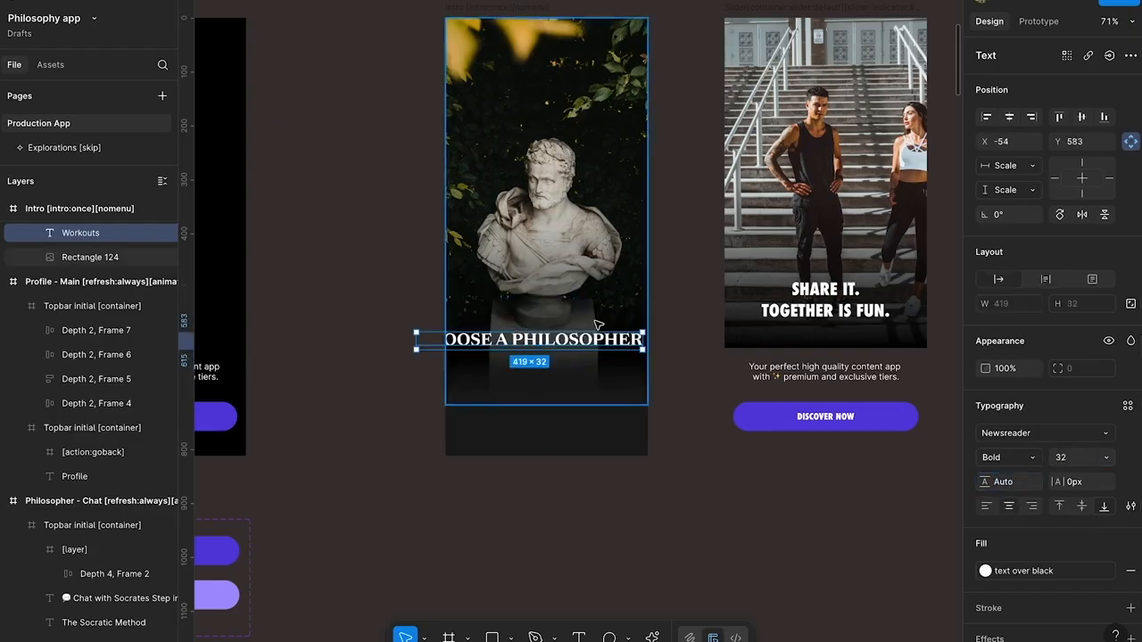
left_click_drag(645, 341, 580, 338)
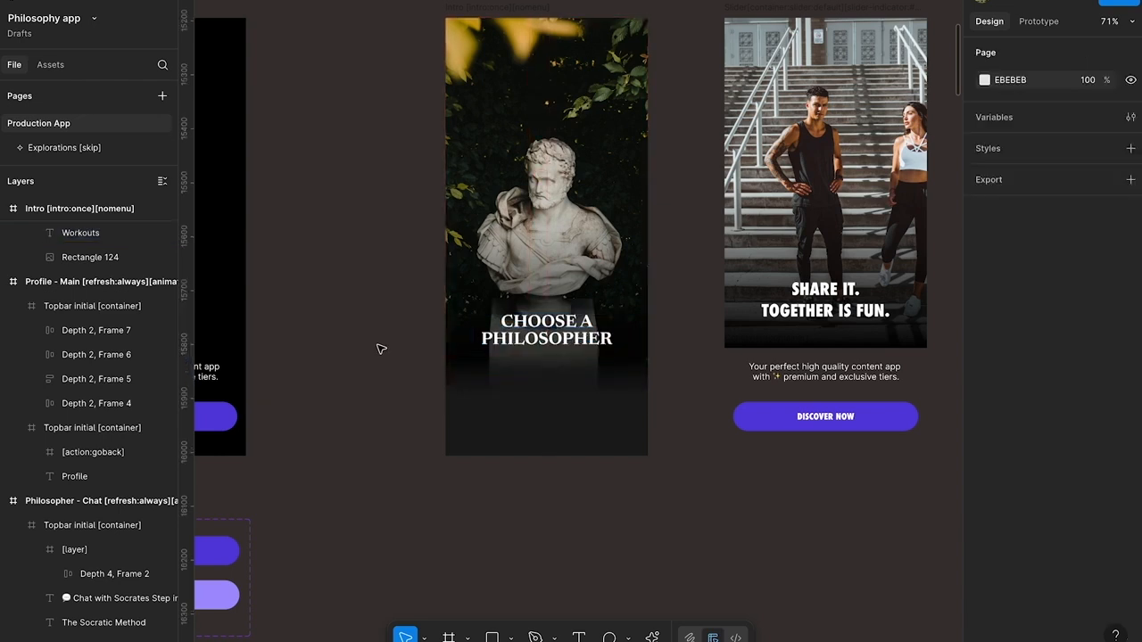
Ask ChatGPT for a snappy 3-4 word sign-in screen tagline for a philosophy app where you can discuss with any philosopher in time
key("alt+space")
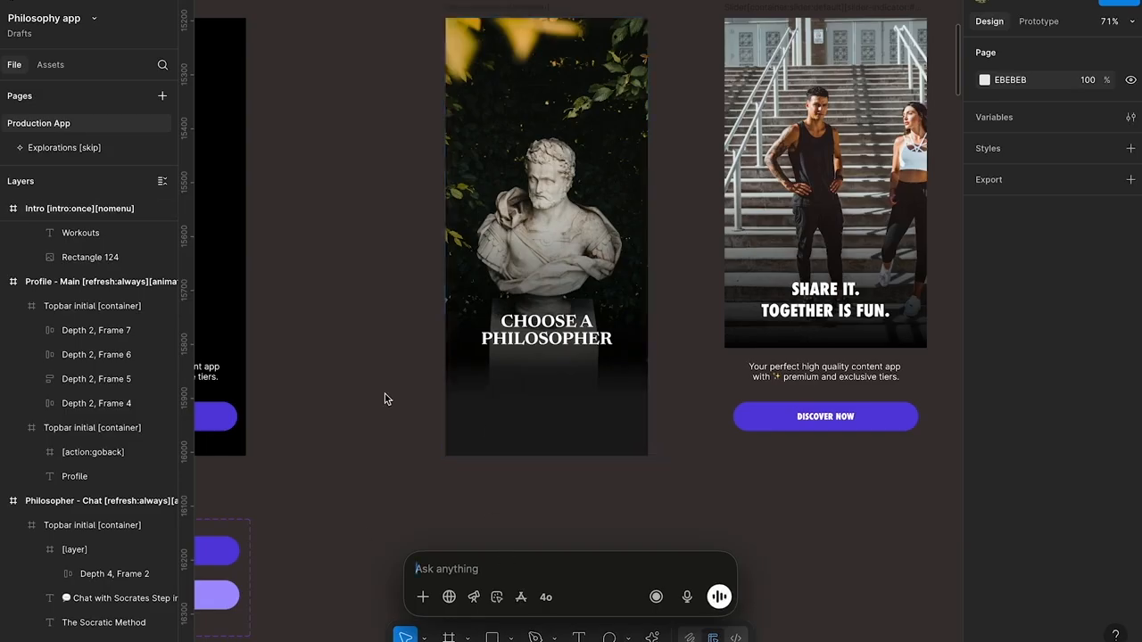
type("give me a tagline for a philos")
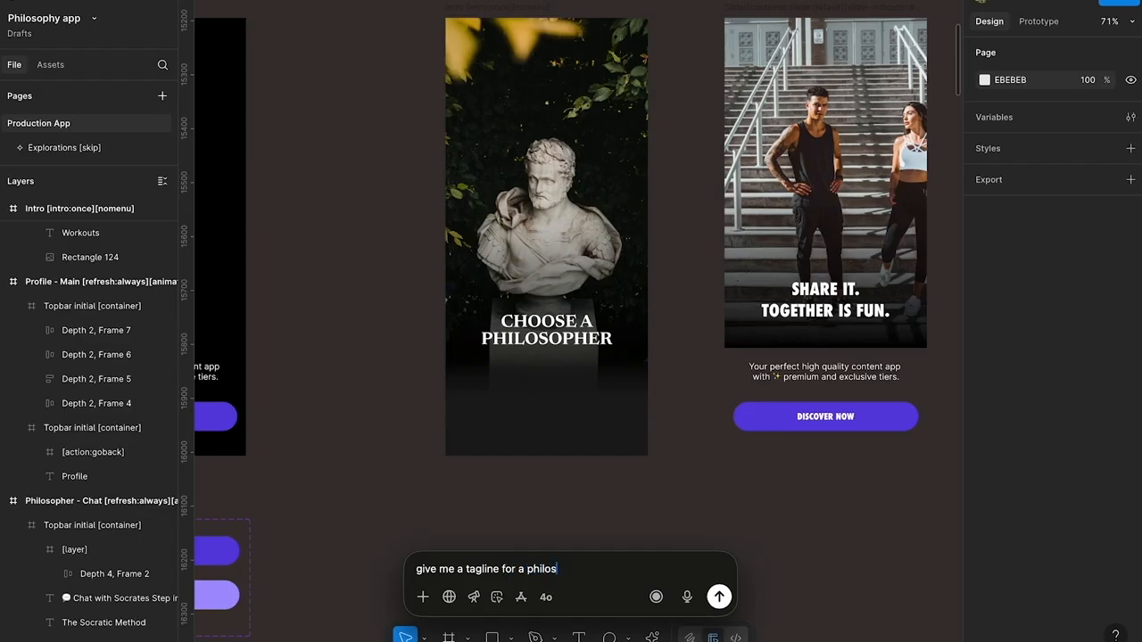
type("where you can discuss")
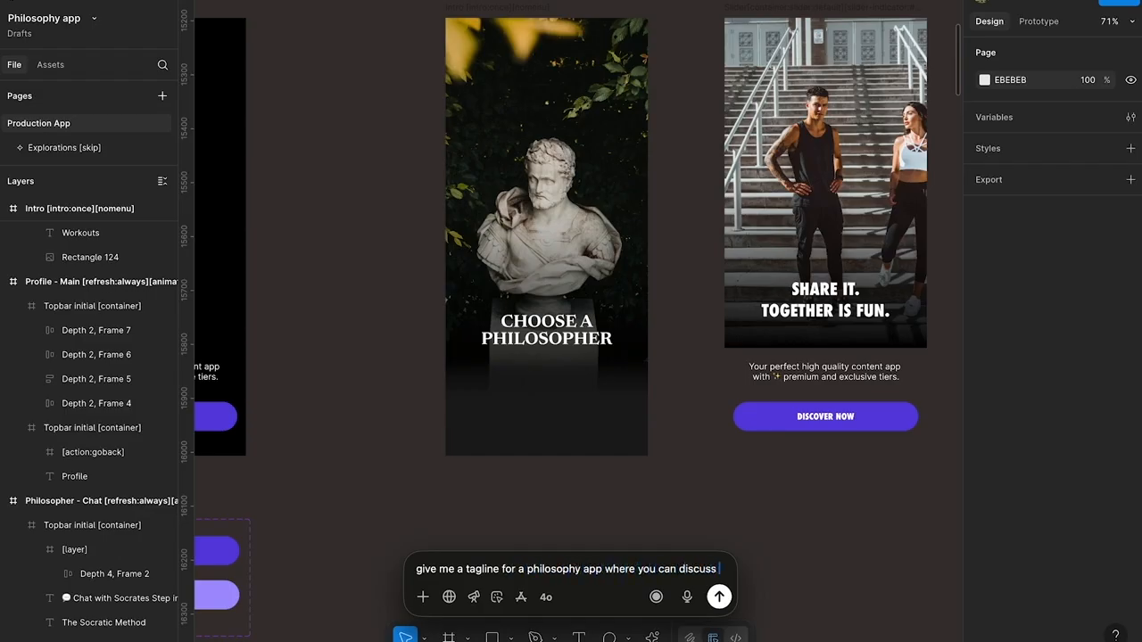
type("with any p")
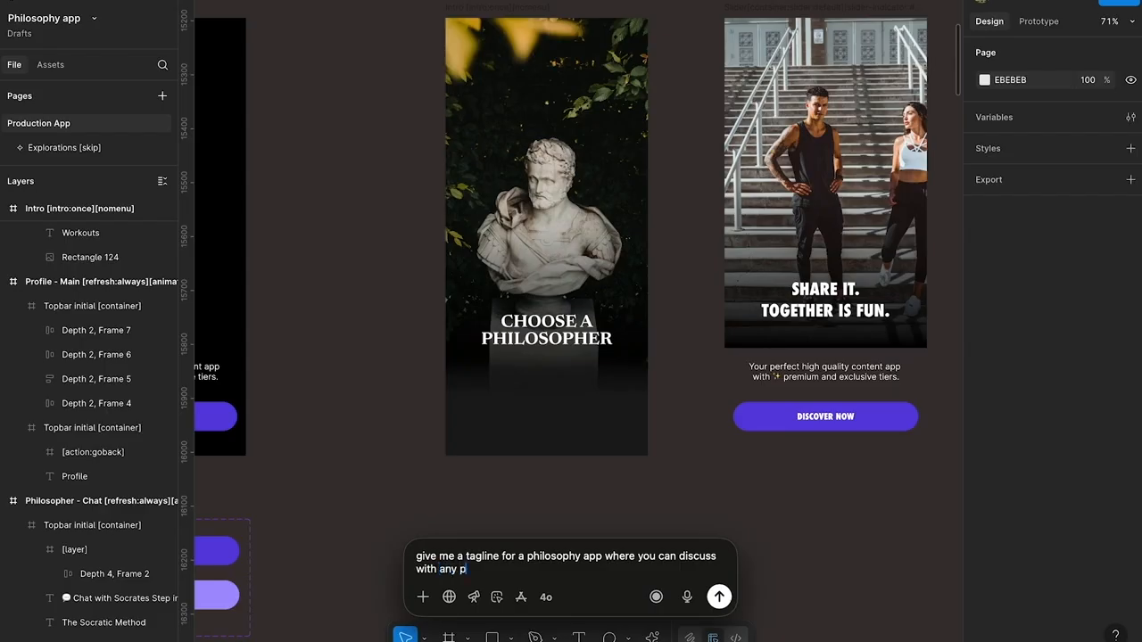
type("in time - it has to be snappy, 3-4")
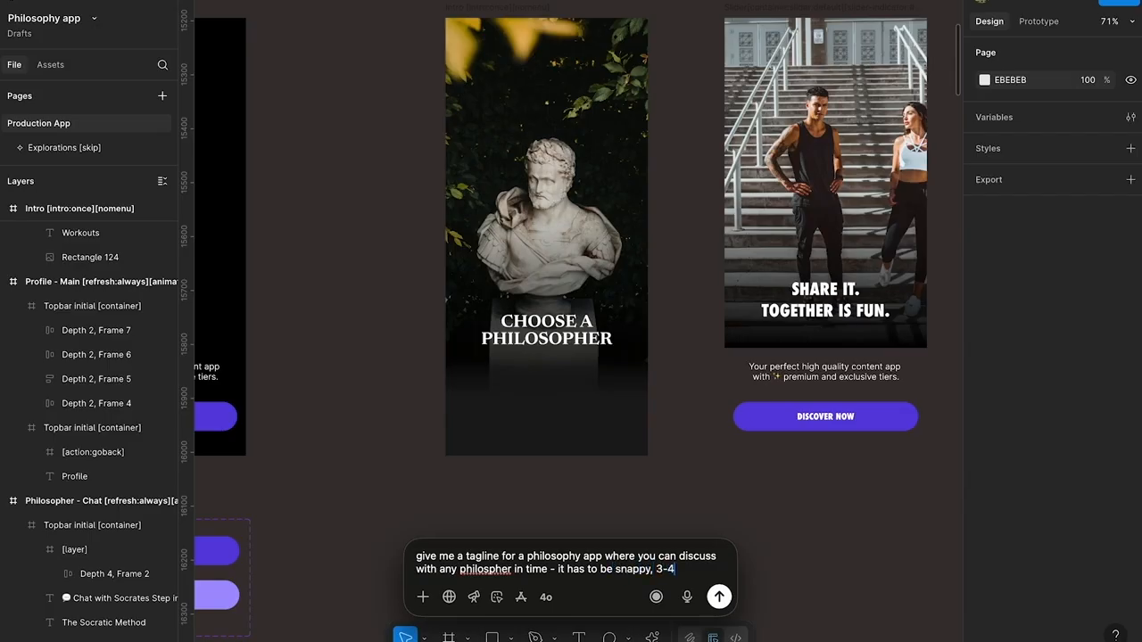
type("and")
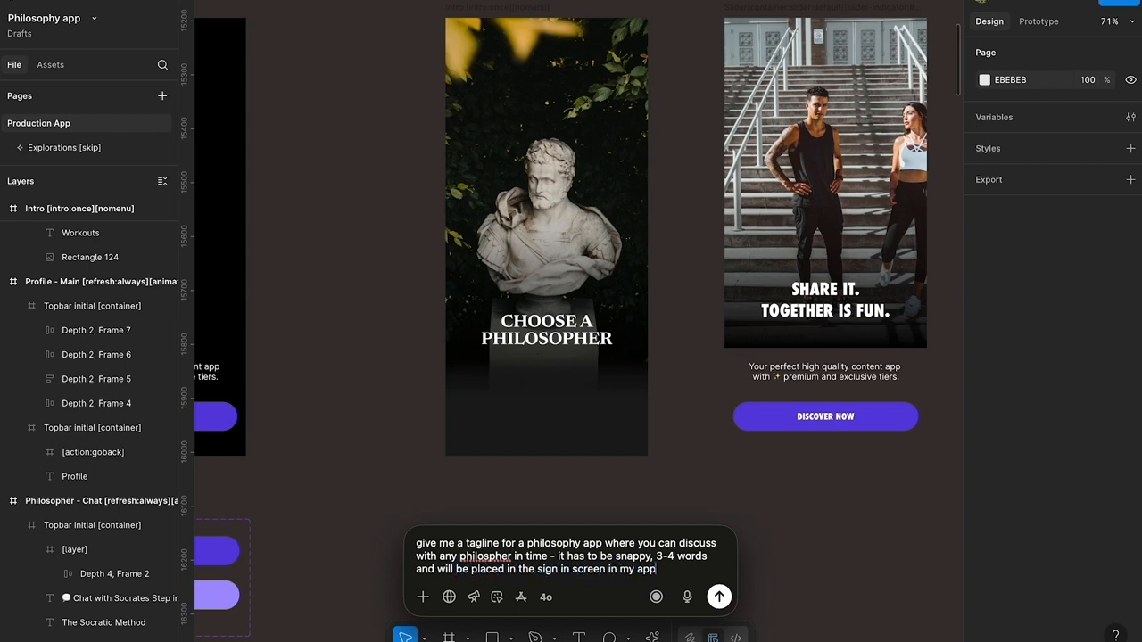
key("Return")
Move the chat window clear of the Intro screen and copy the tagline "Timeless minds, real talks"
left_click_drag(592, 244, 177, 7)
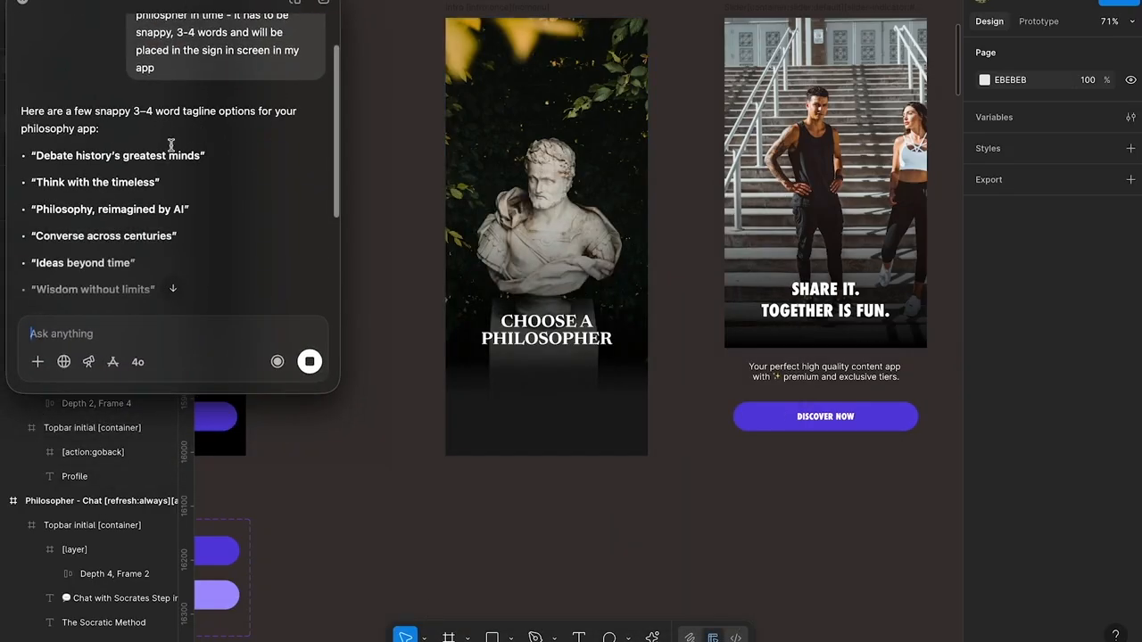
scroll(45, 150, "down", 2)
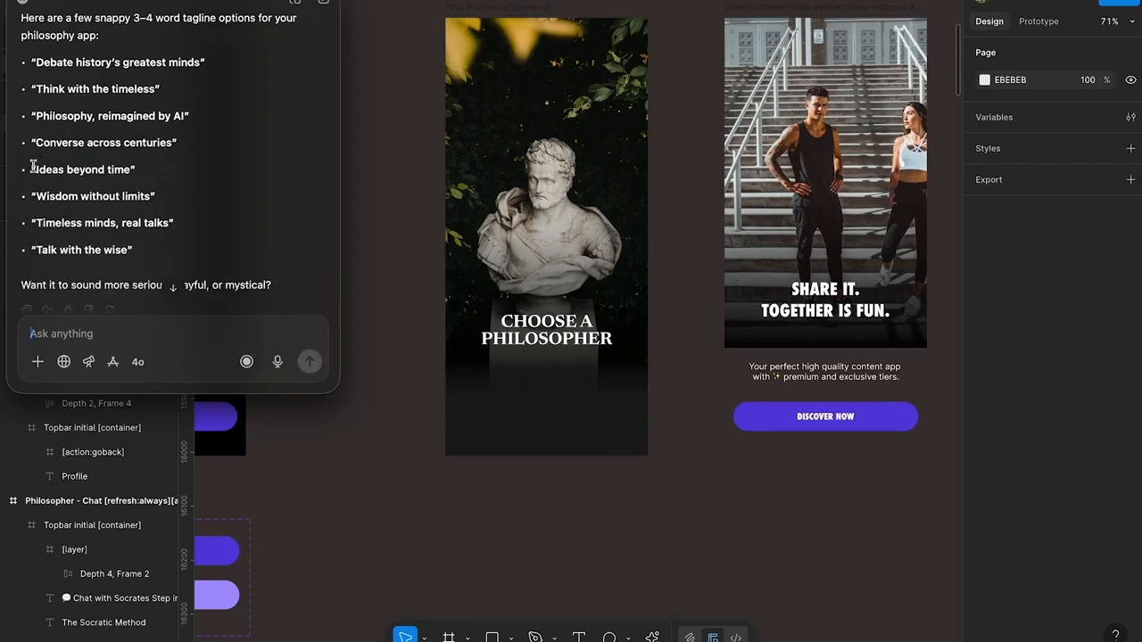
left_click_drag(37, 223, 170, 223)
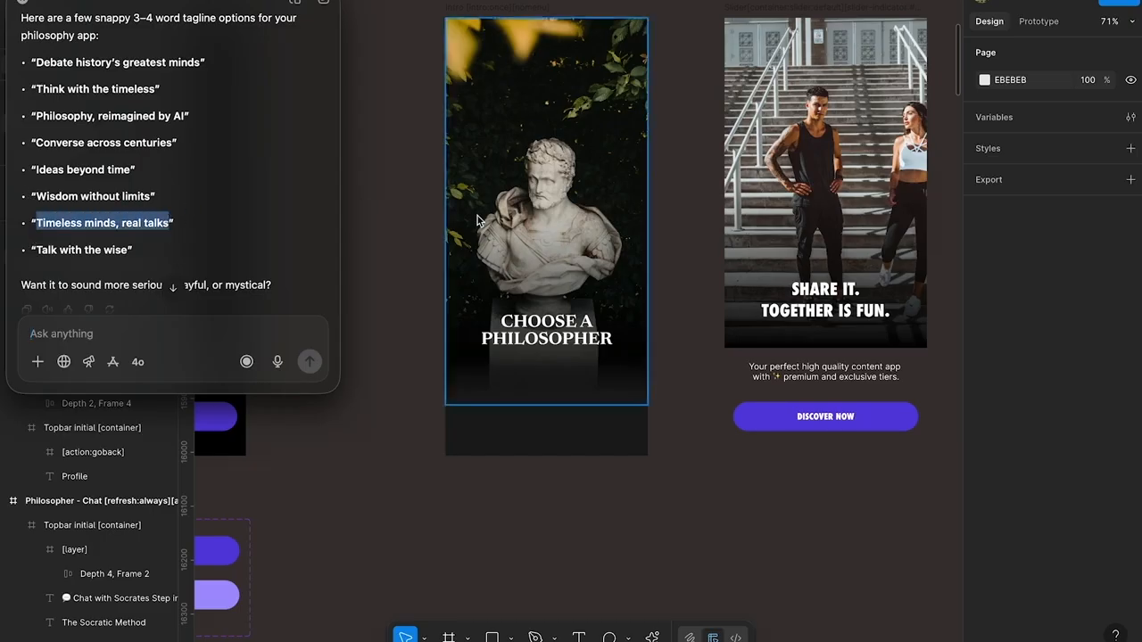
key("super+c")
double_click(567, 333)
double_click(565, 331)
key("Right")
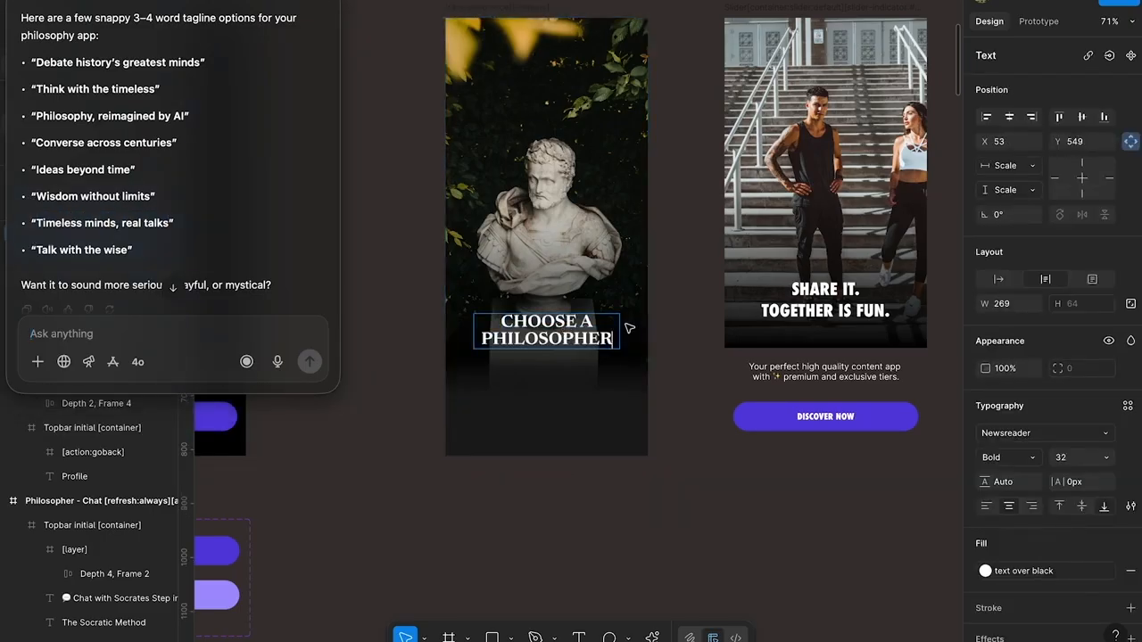
left_click_drag(35, 223, 167, 223)
key("super+c")
left_click(605, 290)
key("super+v")
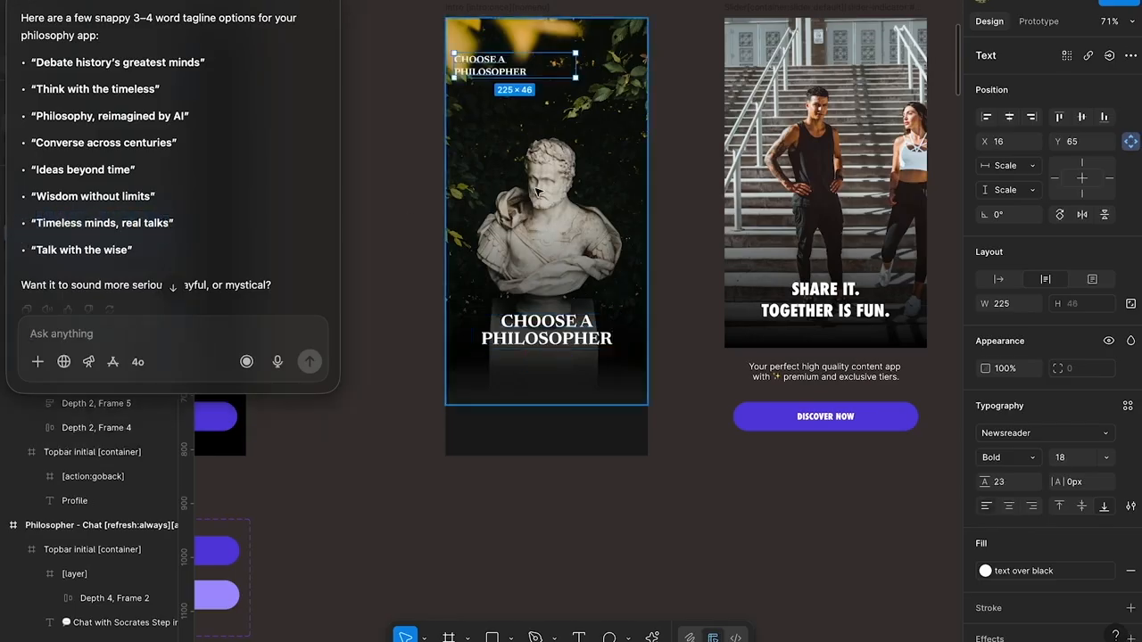
key("super+z")
left_click(391, 210)
key("super+v")
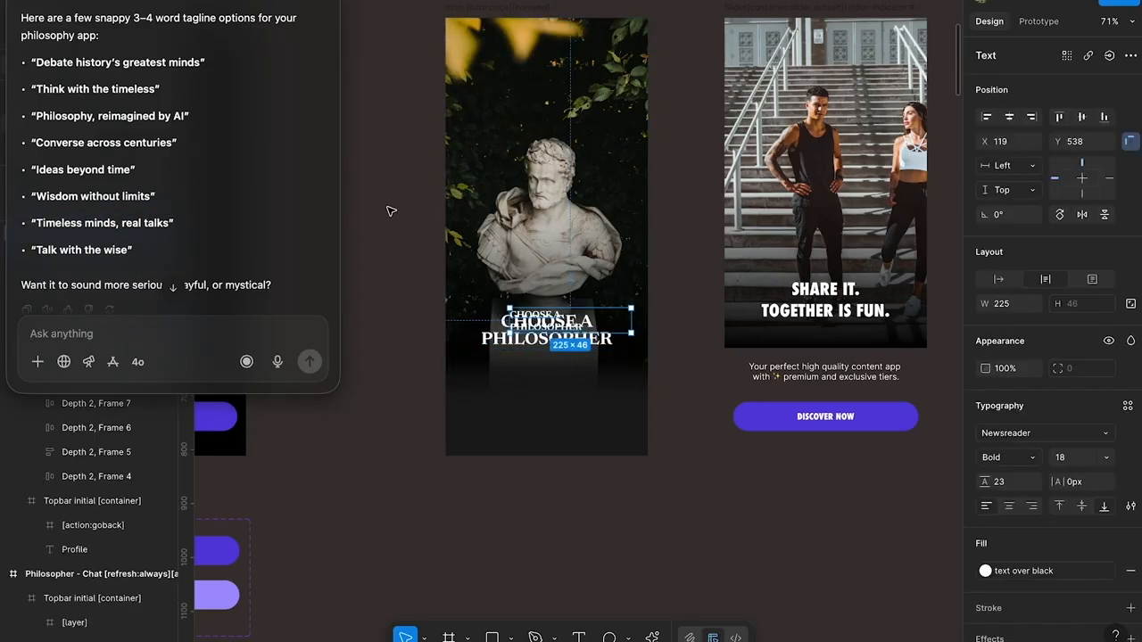
key("Delete")
Put the tagline "Timeless minds, real talks" into the chat's message field and copy it from there
left_click_drag(170, 223, 38, 227)
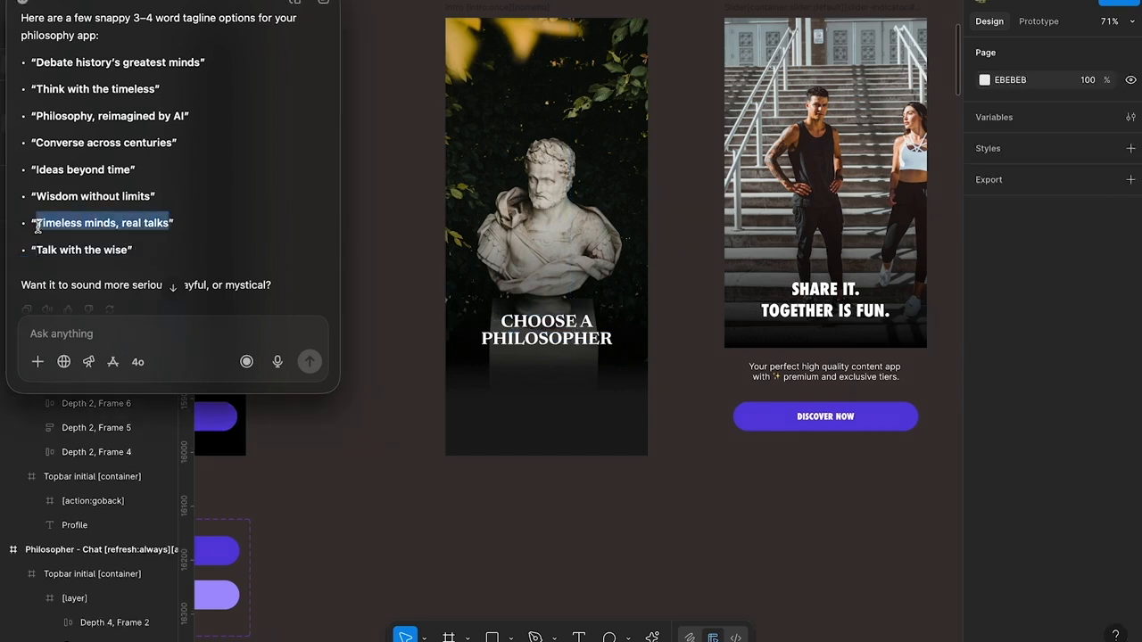
left_click(83, 332)
key("super+v")
key("super+a")
left_click(588, 507)
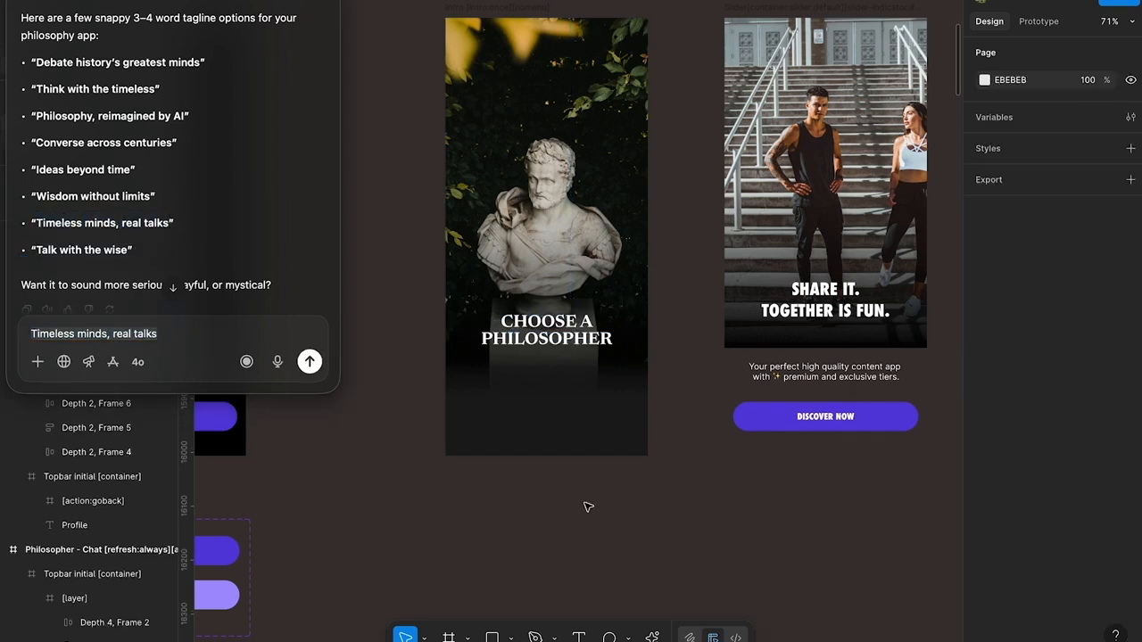
Replace the Intro title with the tagline "Timeless minds, real talks" and delete the stray pasted copy below the screen
key("super+v")
left_click_drag(569, 335, 564, 483)
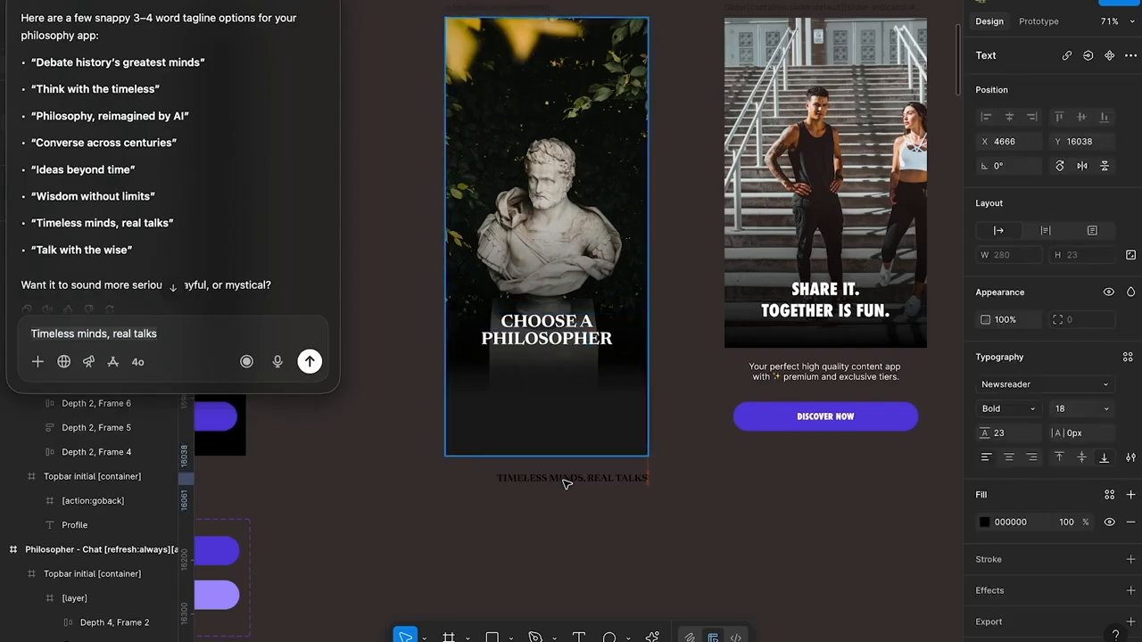
double_click(551, 331)
key("super+a")
key("super+v")
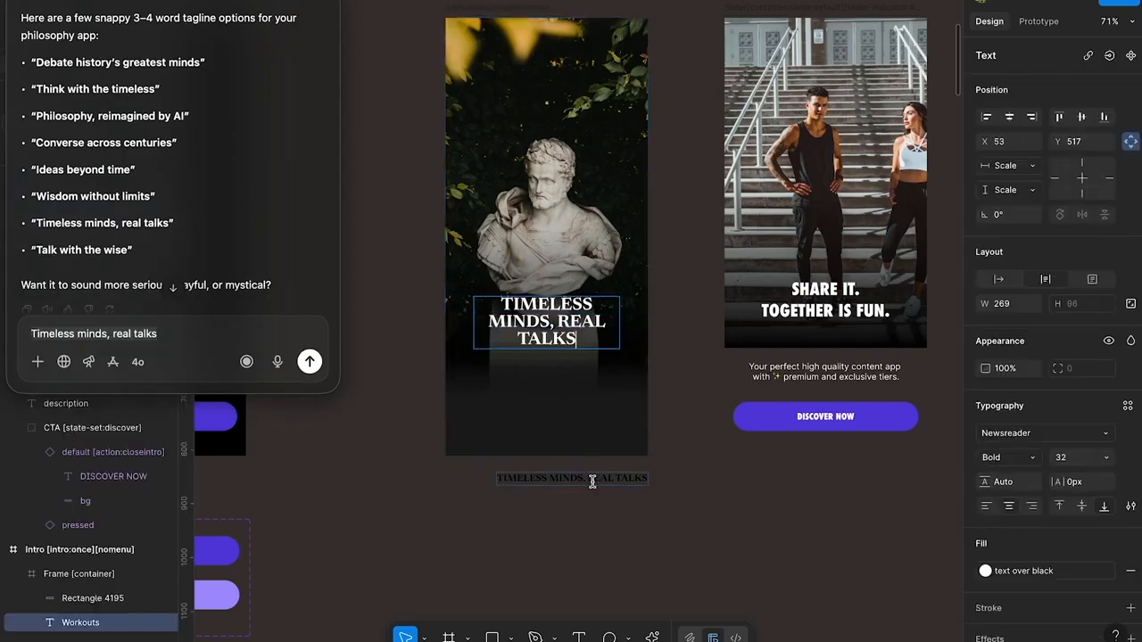
left_click(592, 481)
key("BackSpace")
Widen the Intro title box to about 315 and place it at about X 30, Y 568
left_click(574, 321)
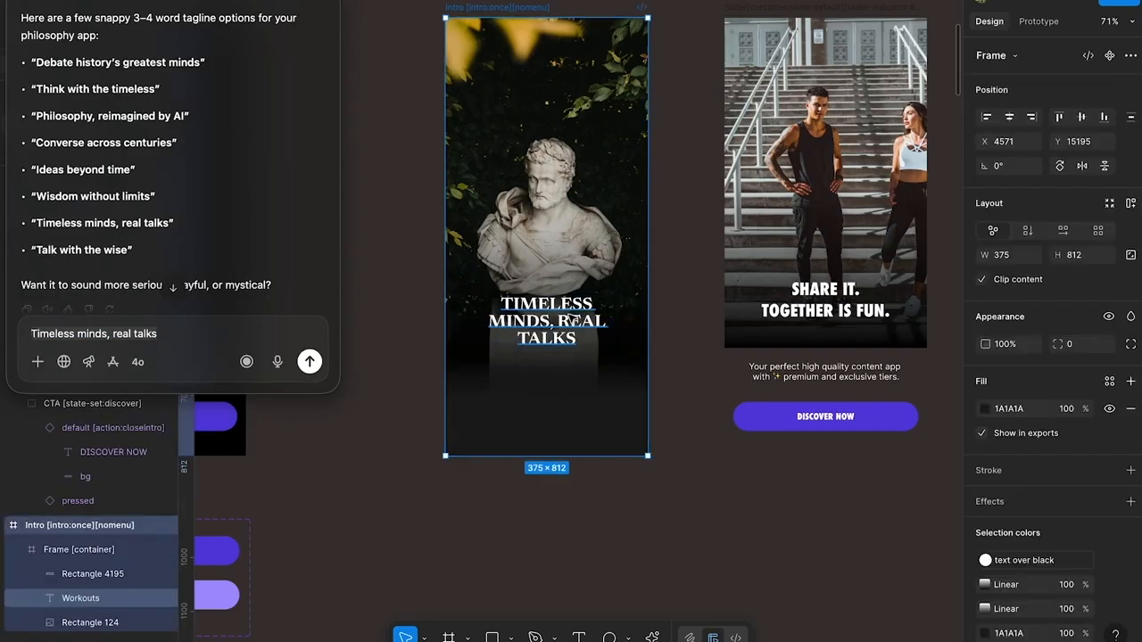
left_click(572, 318, "super")
left_click_drag(616, 318, 590, 354)
Set the Intro title's font size to 26 and move it down to about Y 596
left_click(1069, 458)
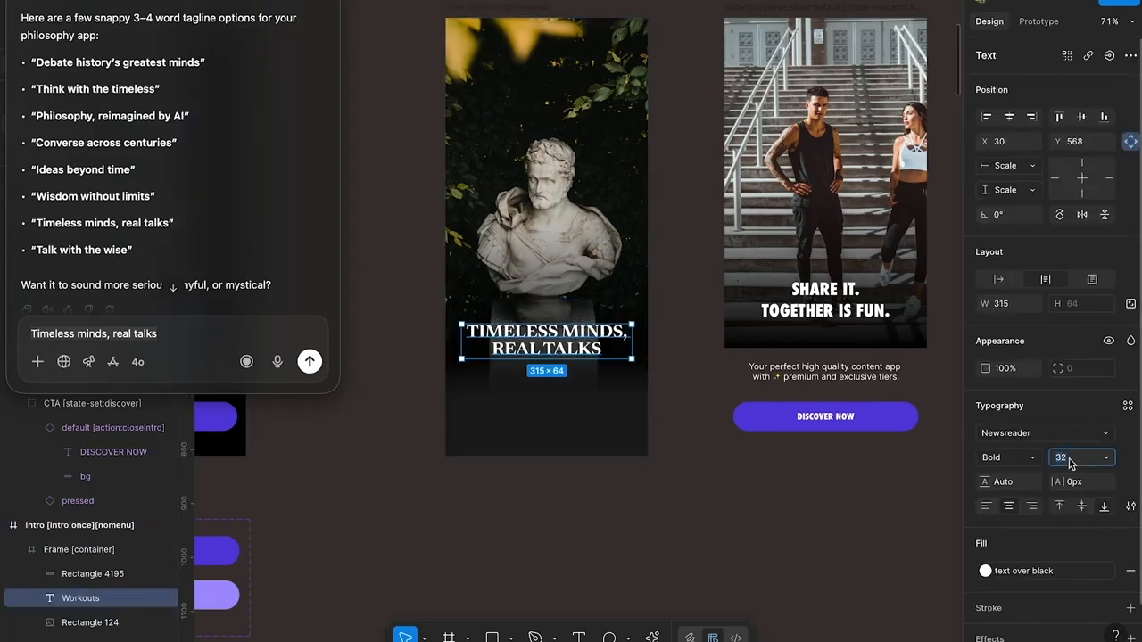
key("Down")
key("Down")
key("Down")
key("Down")
key("Down")
key("Down")
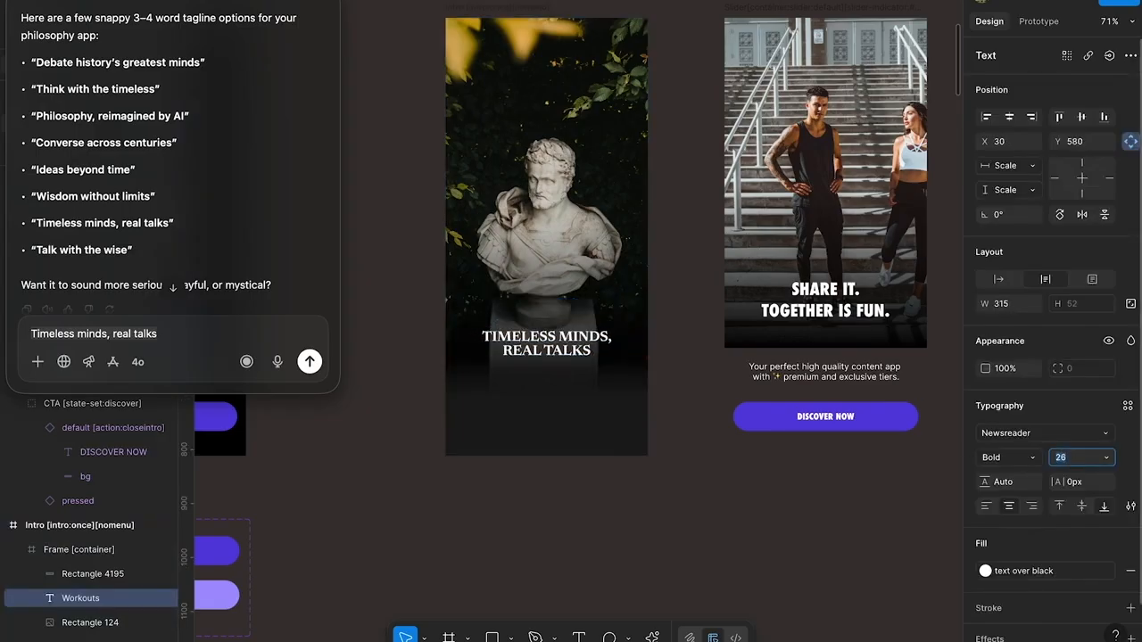
left_click_drag(576, 337, 575, 349)
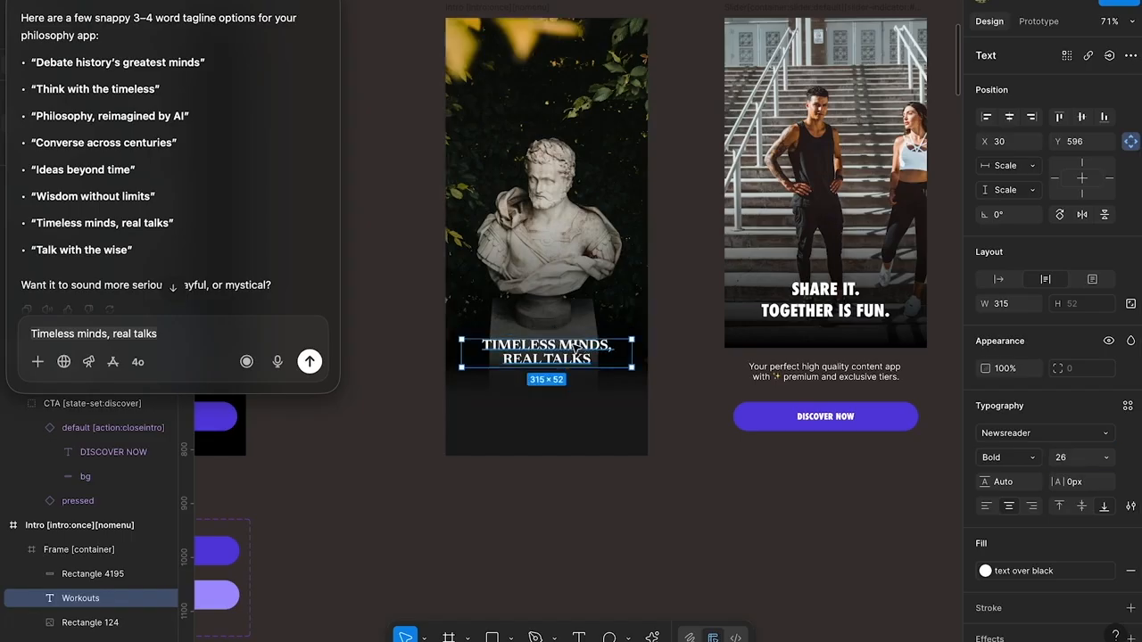
left_click(688, 374)
Copy the CTA [state-set:discover] button group from the [skip]Intro preset screen
left_click(825, 372)
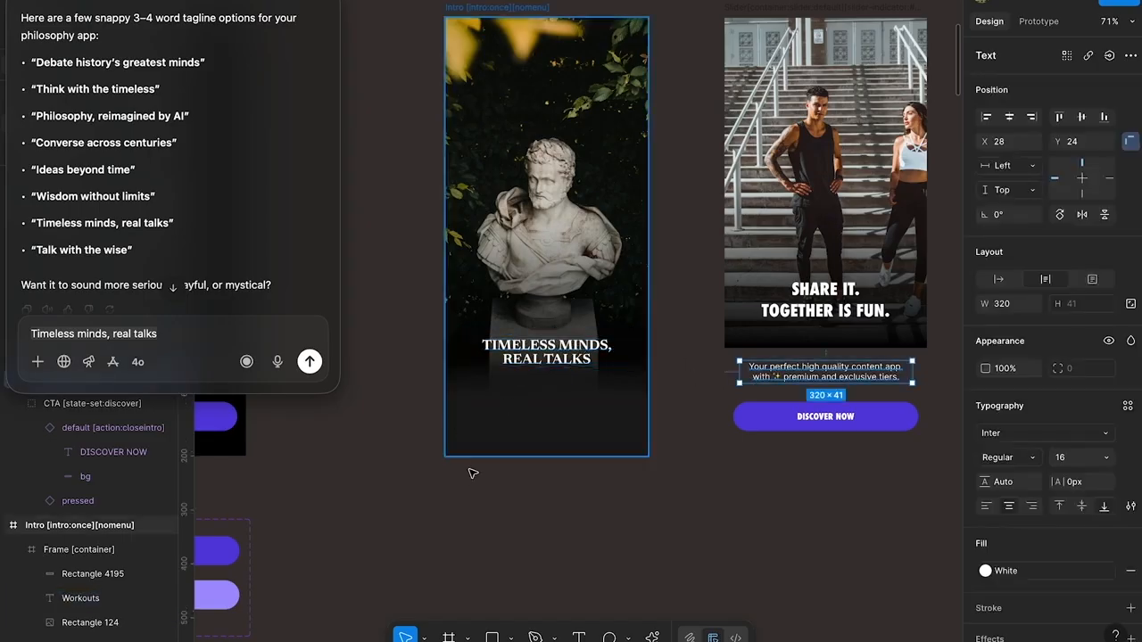
left_click(809, 417)
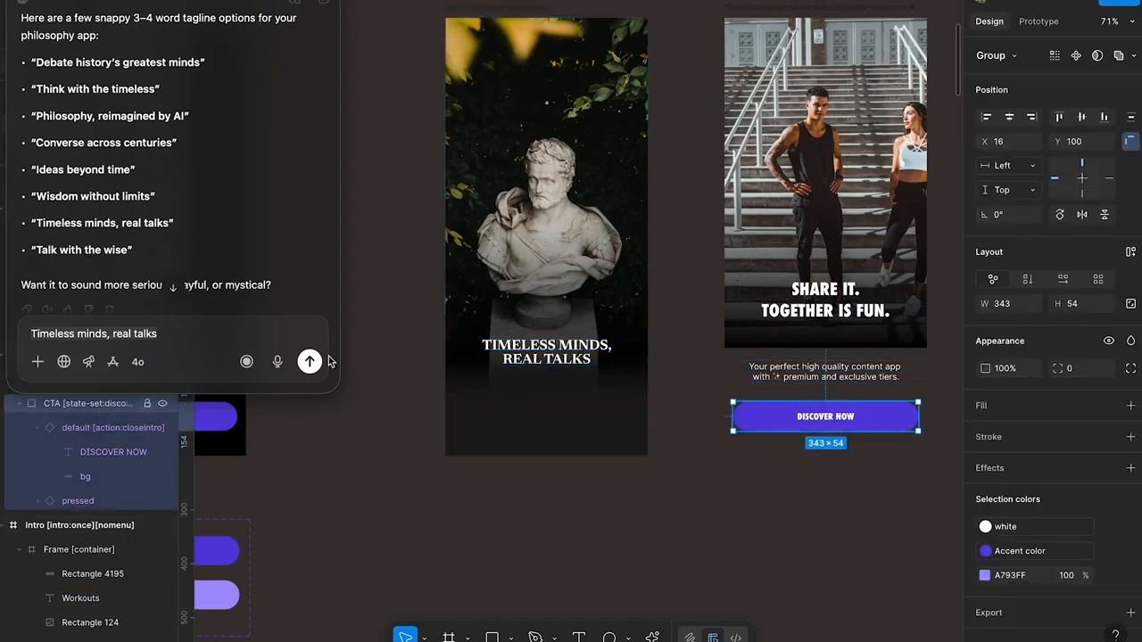
scroll(384, 366, "left", 8)
left_click(456, 373)
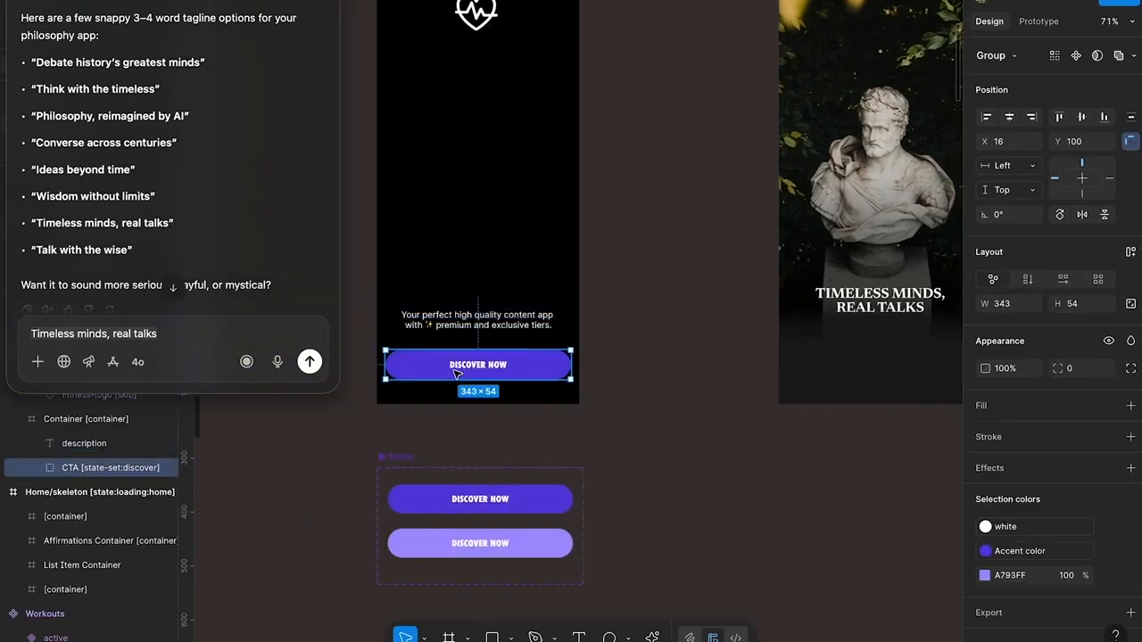
double_click(455, 373)
left_click(71, 469)
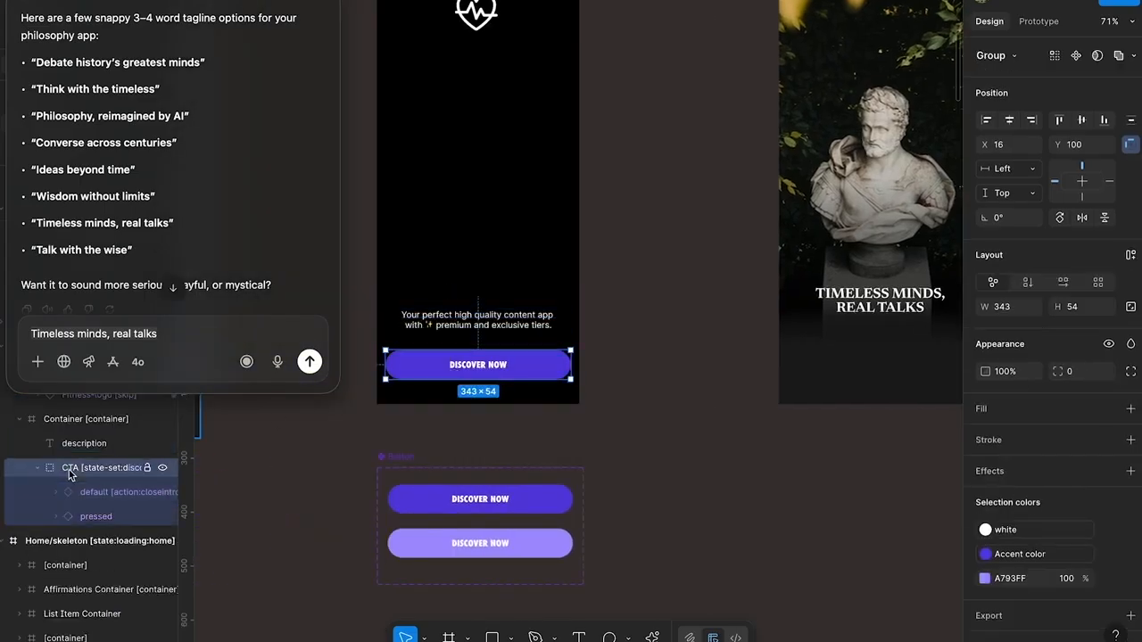
scroll(489, 422, "right", 6)
left_click(612, 348)
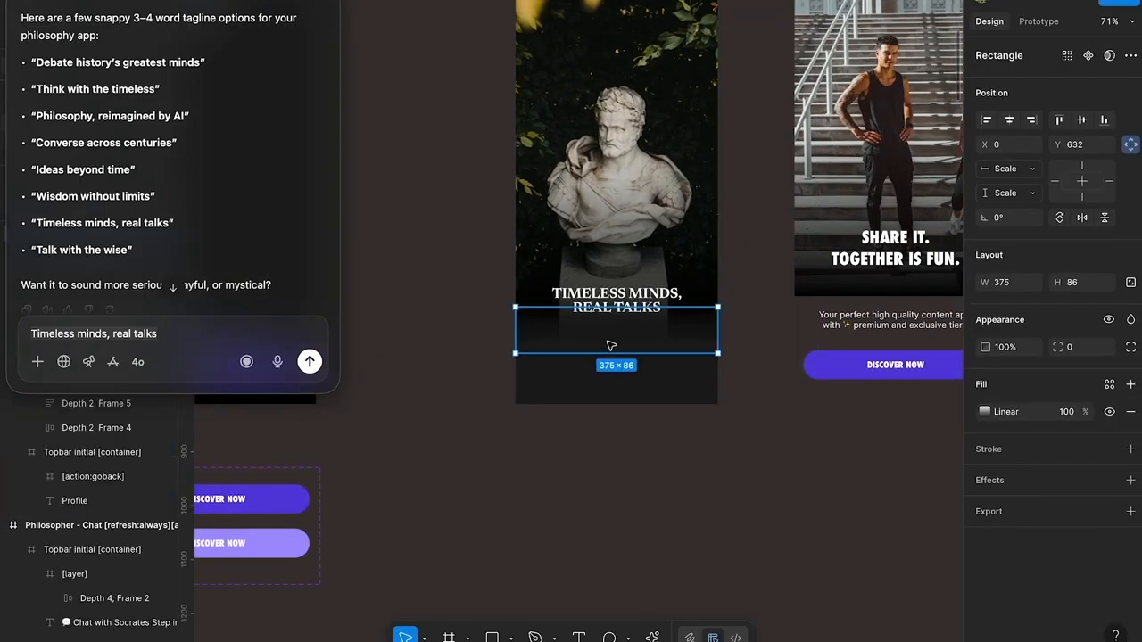
key("Delete")
key("super+z")
Paste the CTA button group into the Intro screen at about X 16, Y 691, and close the chat window
left_click(628, 373)
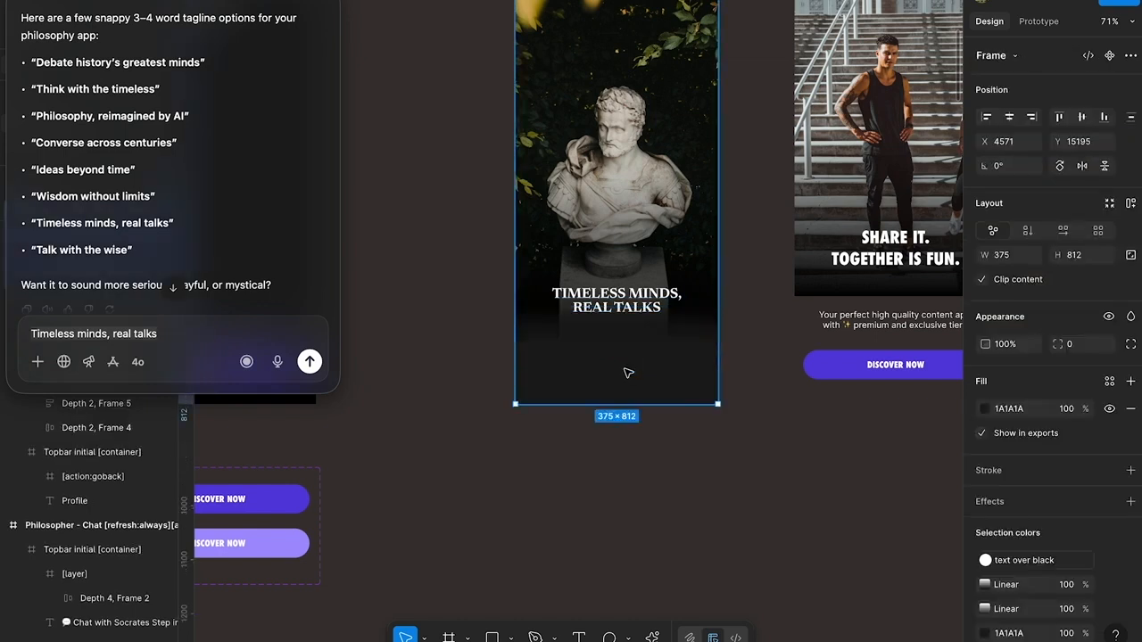
key("super+v")
left_click_drag(659, 36, 662, 354)
scroll(661, 355, "down", 6)
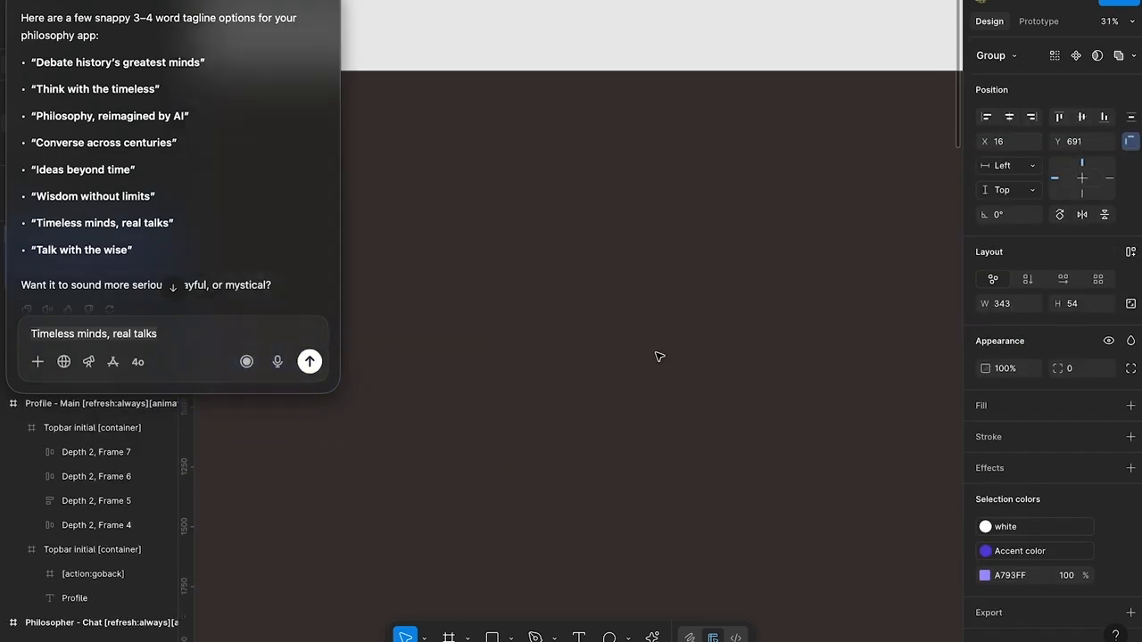
left_click(24, 2)
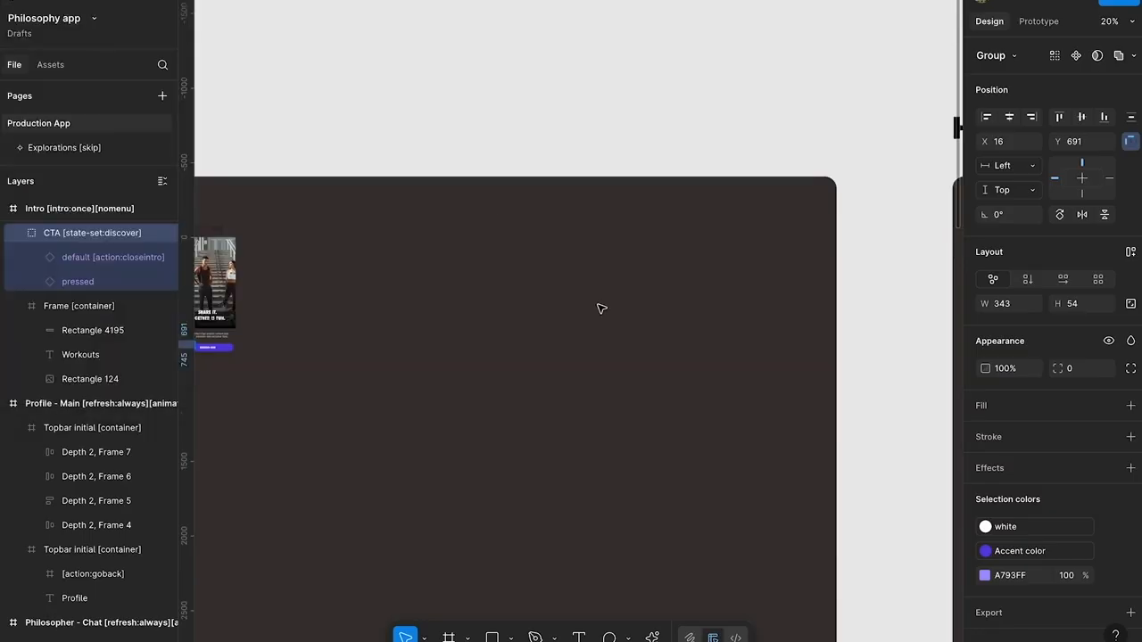
Examine the fill colour of the Start button on the Socrates chat screen
scroll(598, 307, "down", 5)
scroll(544, 334, "down", 10)
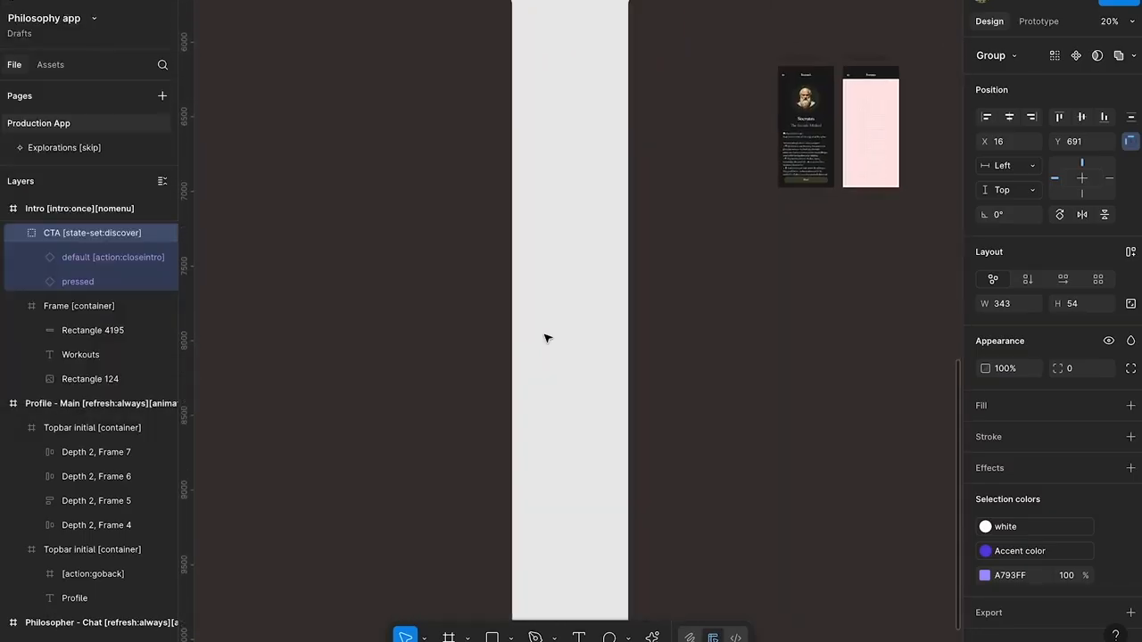
scroll(548, 338, "up", 2)
scroll(548, 338, "right", 1)
scroll(750, 170, "up", 5)
left_click(750, 379, "super")
left_click(737, 418, "super")
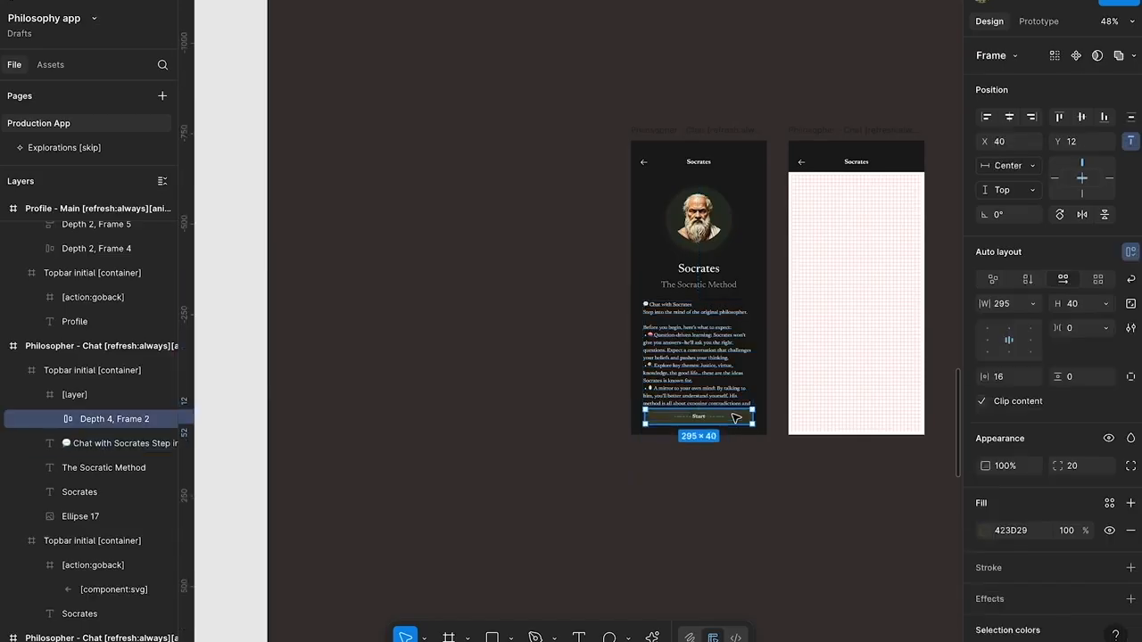
left_click(1003, 531)
Copy the whole Start button frame from the Socrates chat screen
scroll(638, 437, "down", 3)
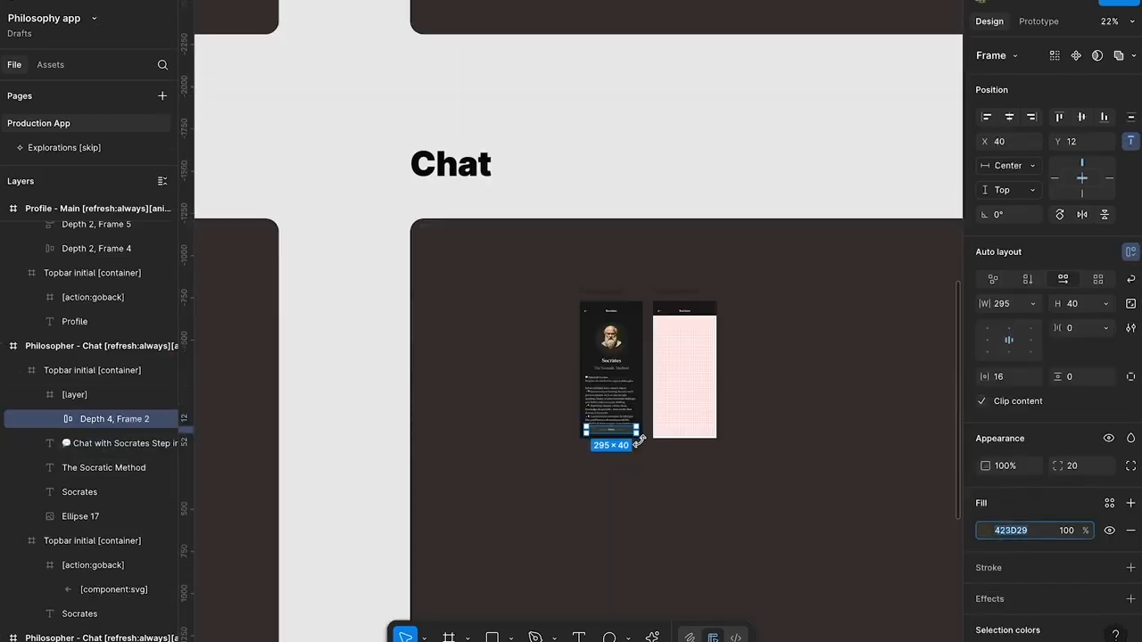
scroll(630, 436, "up", 7)
left_click(547, 417, "super")
scroll(547, 417, "down", 4)
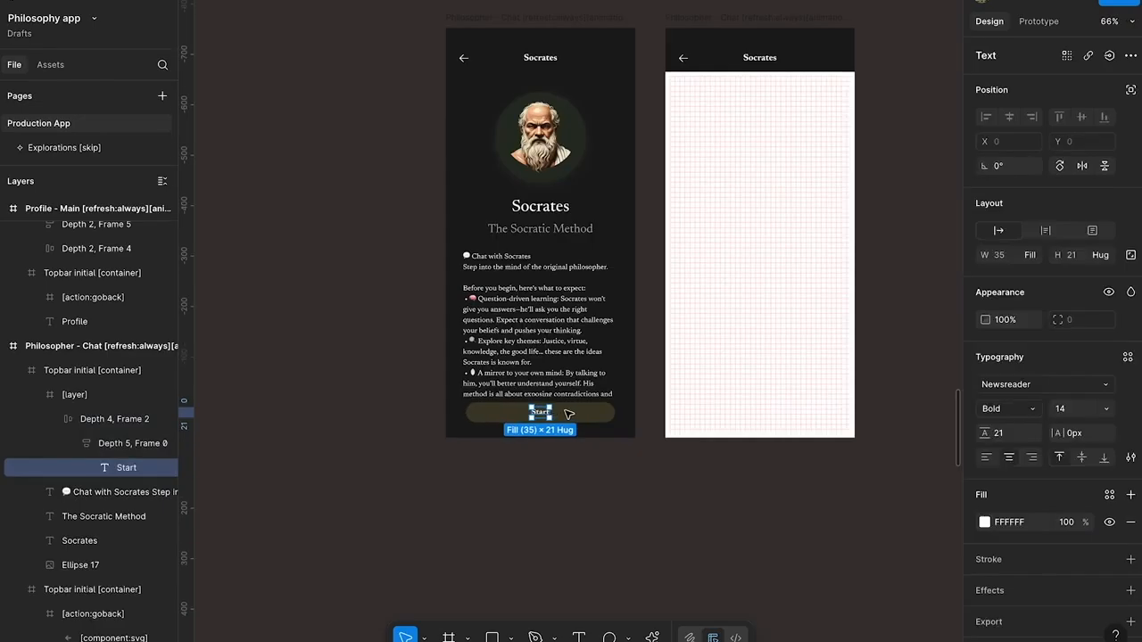
left_click(571, 415)
double_click(578, 416)
left_click(578, 416)
scroll(425, 420, "down", 5)
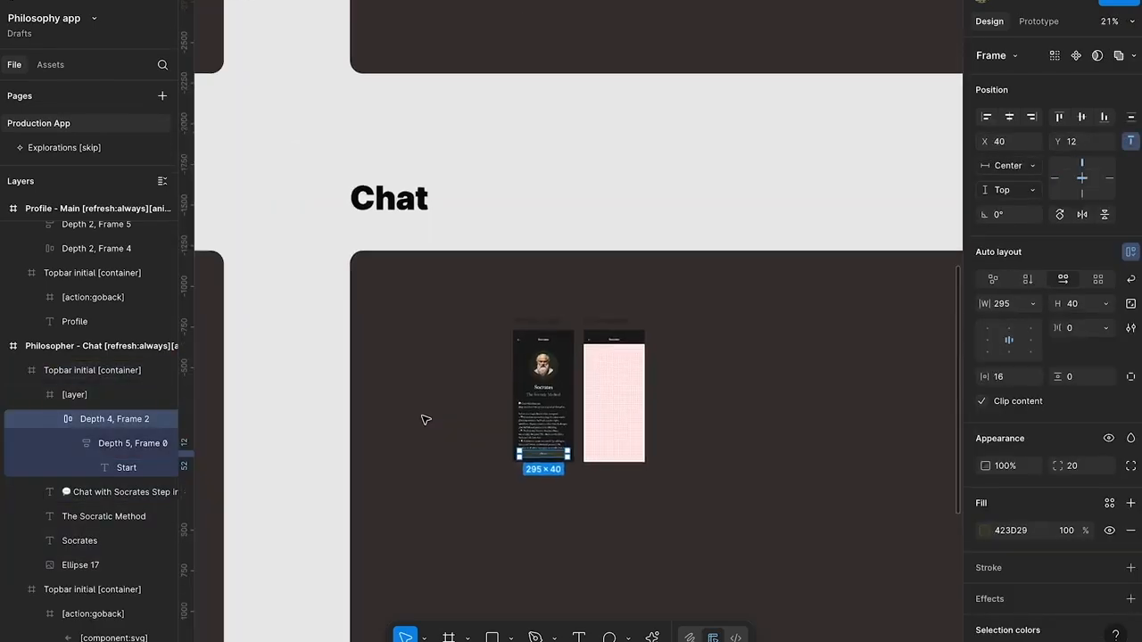
Move the Button component set directly below the Intro screen, at about X 4563, Y 16124
scroll(425, 419, "up", 10)
scroll(419, 375, "up", 3)
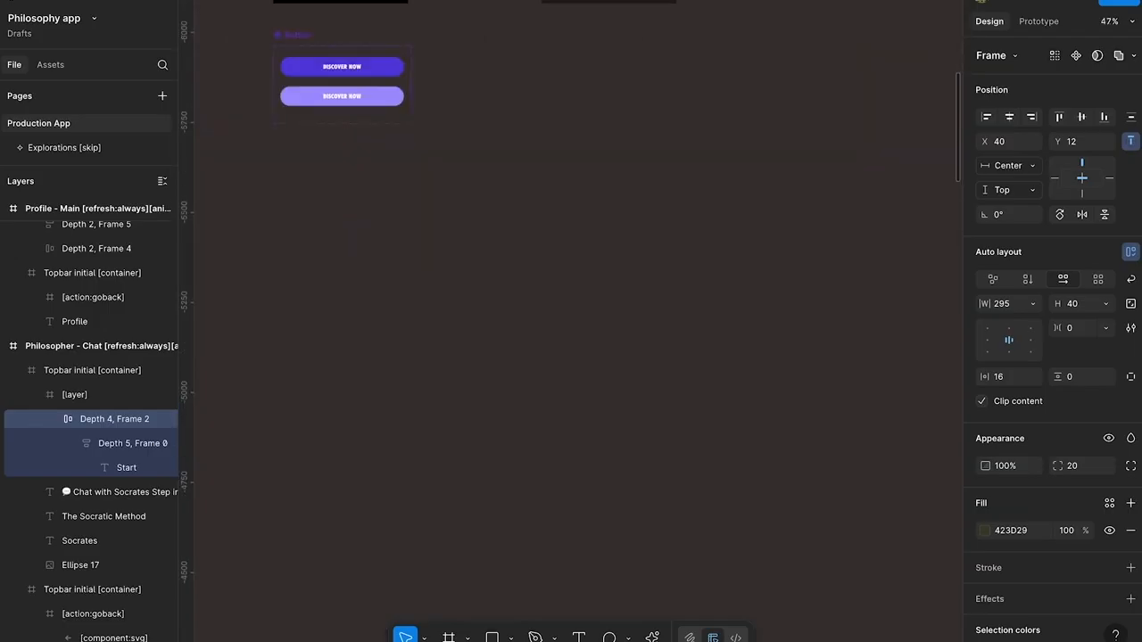
left_click_drag(301, 62, 562, 61)
scroll(562, 61, "up", 3)
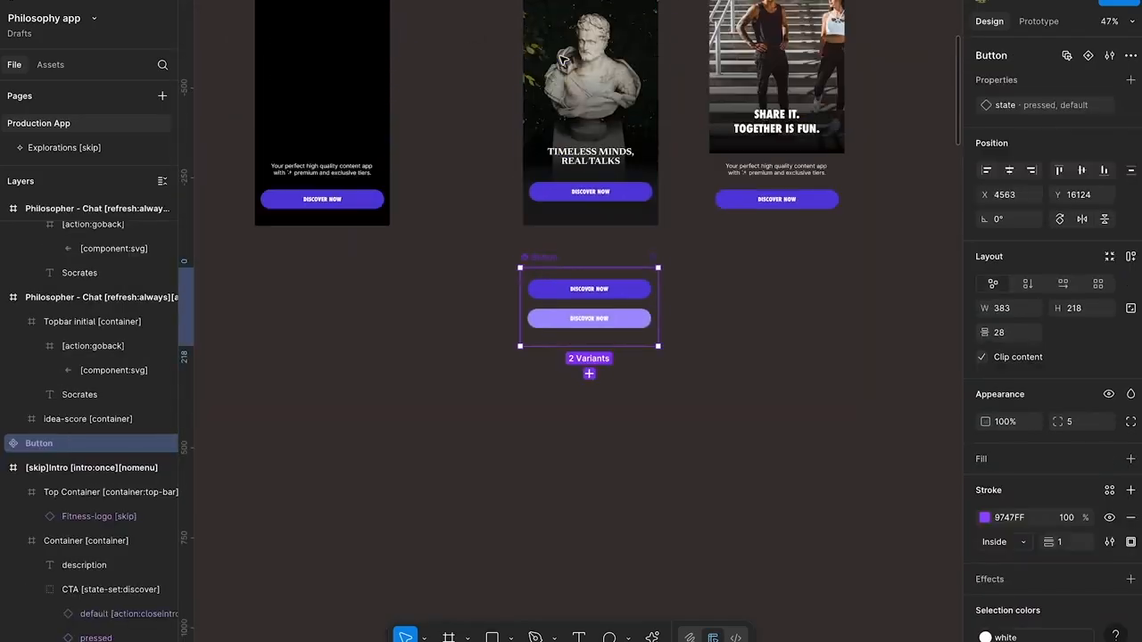
Paste the copied Start button onto the canvas and place it beside the Button component set as a reference
scroll(631, 215, "up", 3)
left_click(706, 257)
key("ctrl+v")
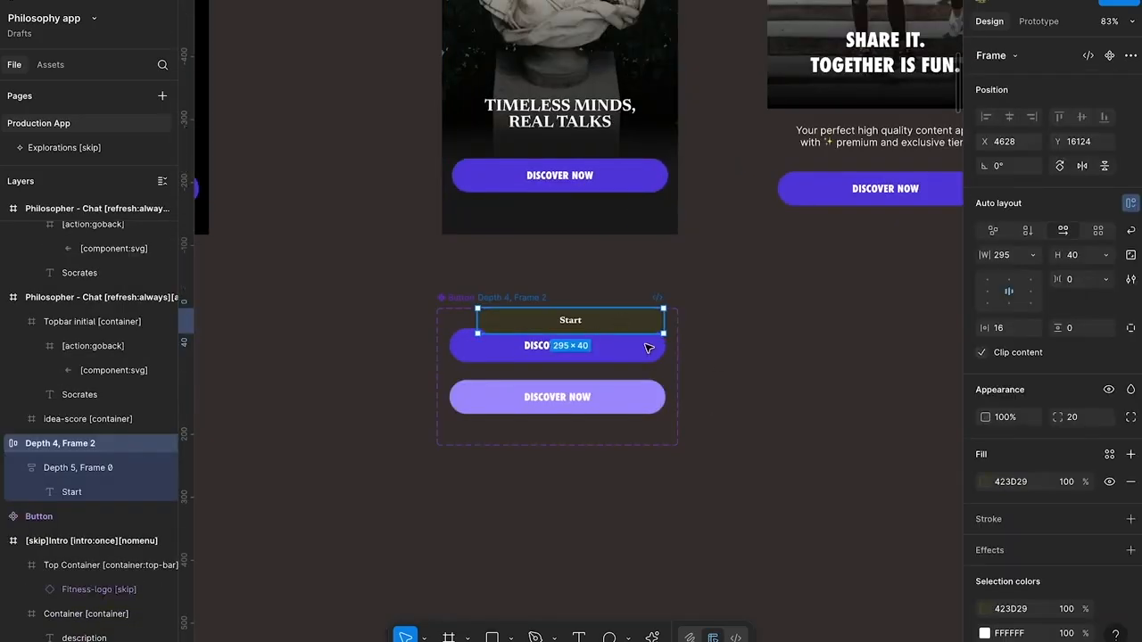
left_click_drag(597, 323, 821, 438)
Recolour the default Button variant's background to 423D29, sampled from the Start button
left_click(637, 357, "ctrl")
key("i")
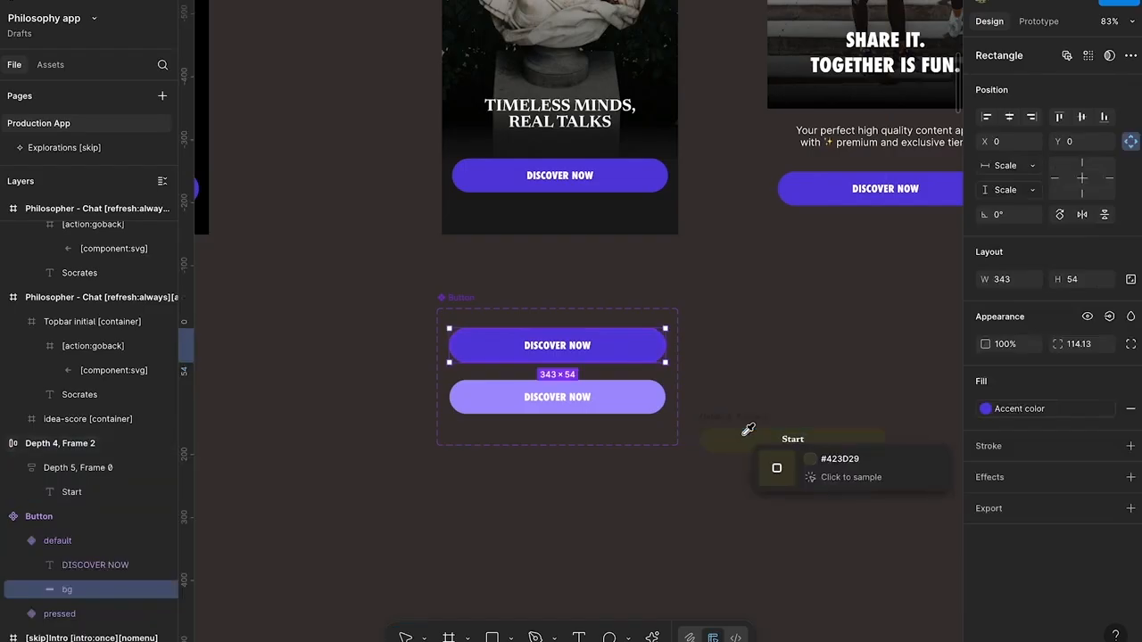
left_click(752, 434)
Copy the Start label into the default Button variant, centre it at about X 152, Y 17, and set its font size to 16
left_click(791, 438, "ctrl")
left_click(572, 349, "ctrl")
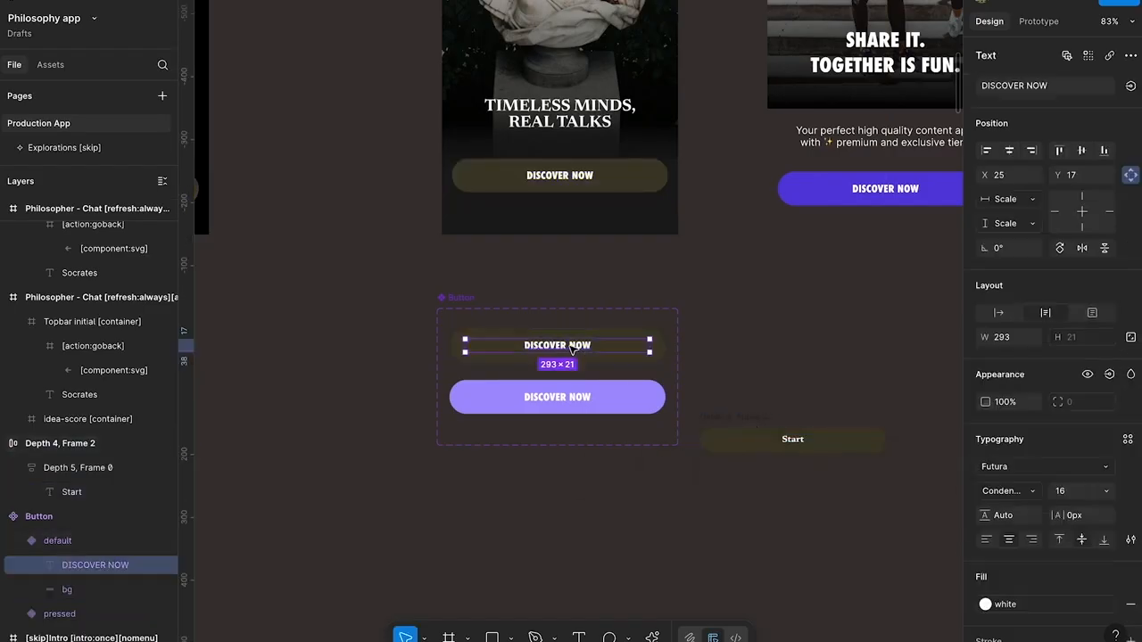
key("ctrl+v")
left_click_drag(464, 337, 560, 349)
left_click(1072, 492)
key("Up")
key("Up")
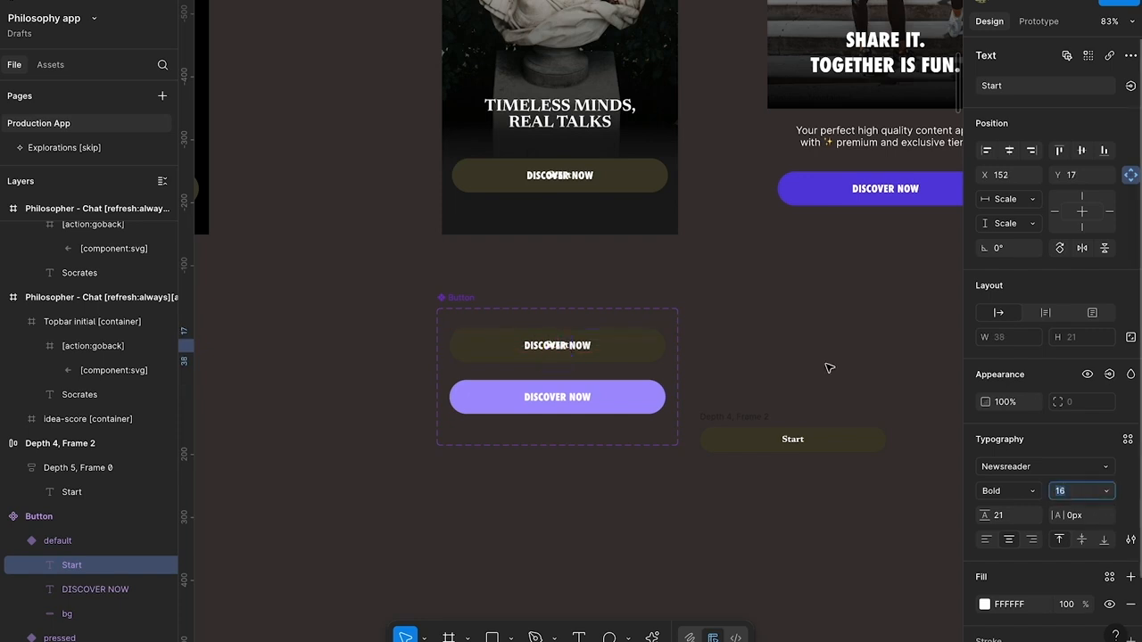
Delete the default variant's DISCOVER NOW label and nudge the Start label down to Y 18
scroll(570, 388, "up", 5)
left_click(581, 327)
key("Delete")
left_click(559, 323)
key("alt")
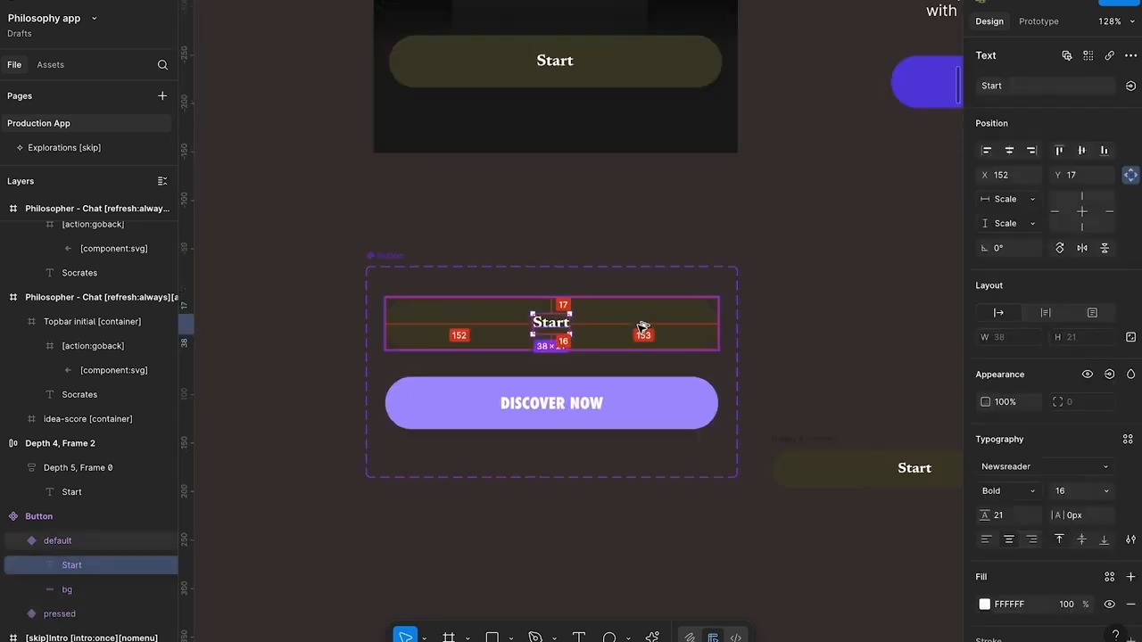
key("Down")
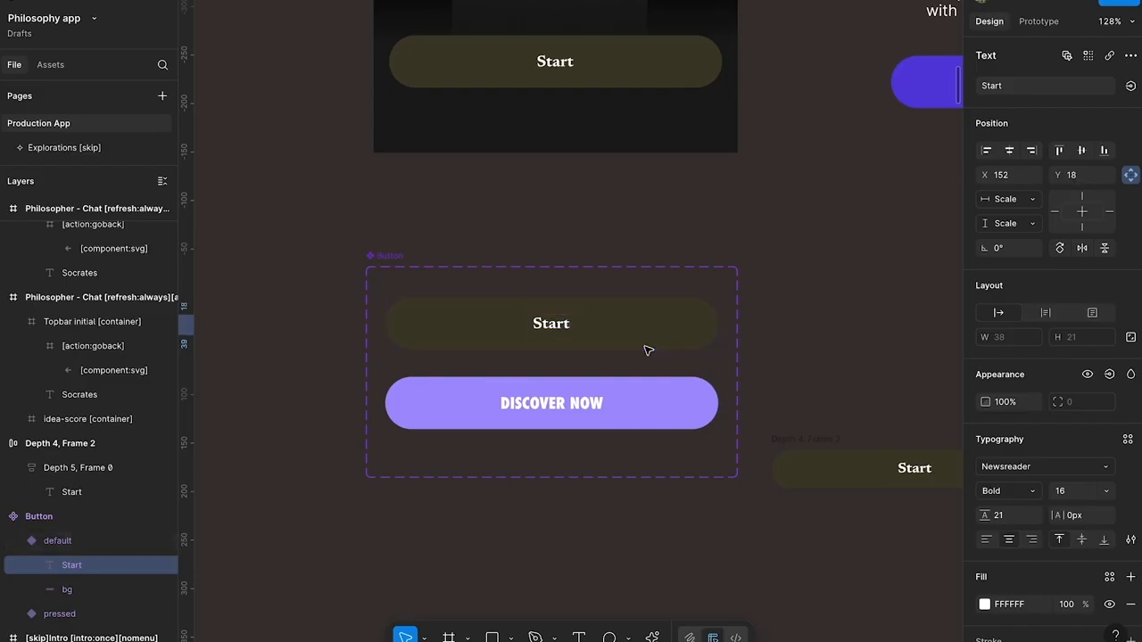
Change the default button's label to "GET STARTED" and widen its text box to about 263, at about X 40
double_click(560, 324)
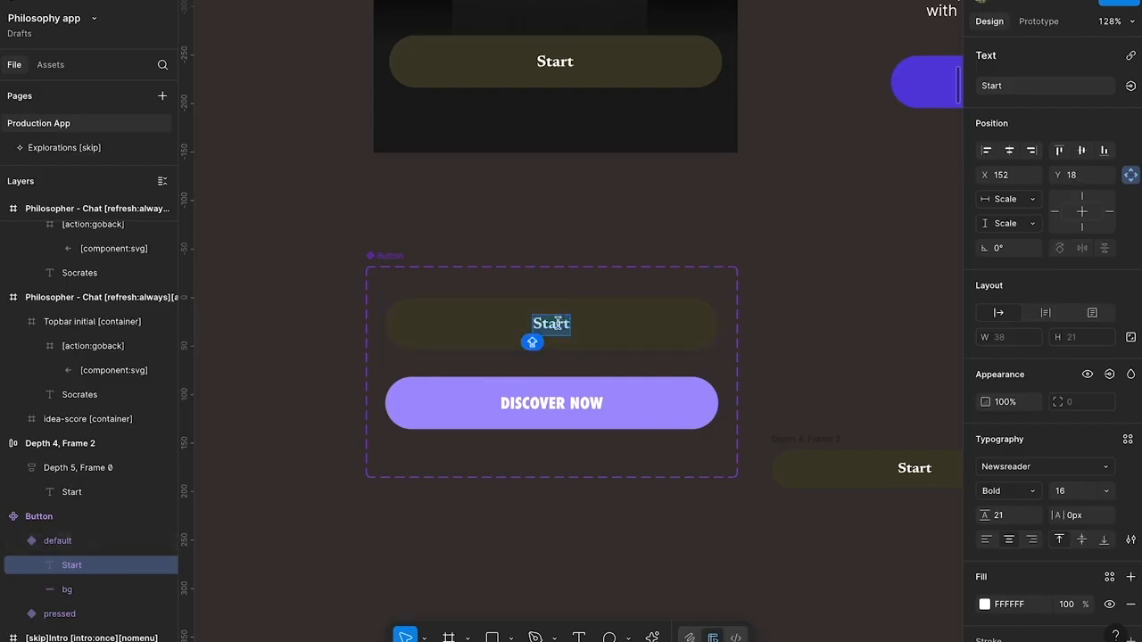
type("GET STARTED")
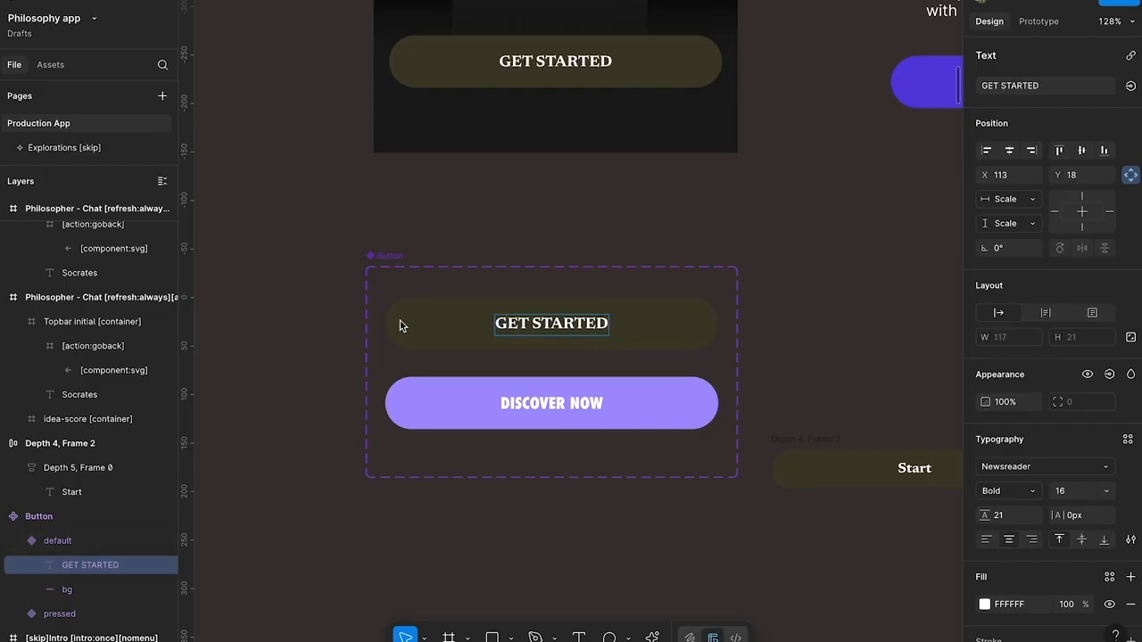
key("Escape")
left_click_drag(470, 325, 413, 326)
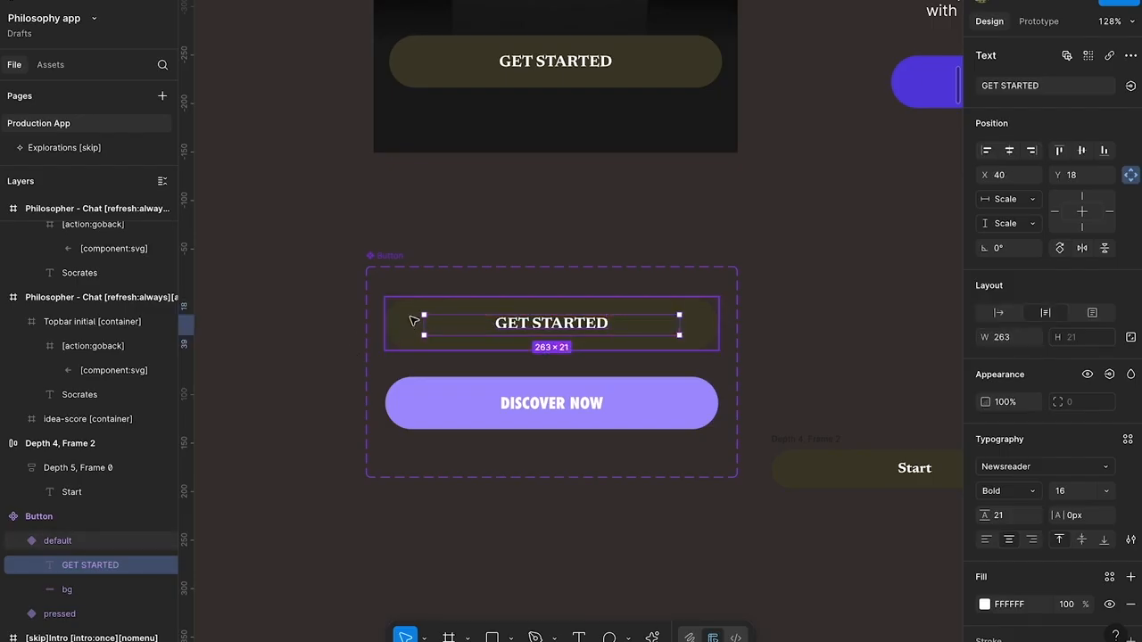
Widen the default variant's GET STARTED text box to about 285 and replace the pressed variant's DISCOVER NOW label with a copy
scroll(419, 331, "up", 2)
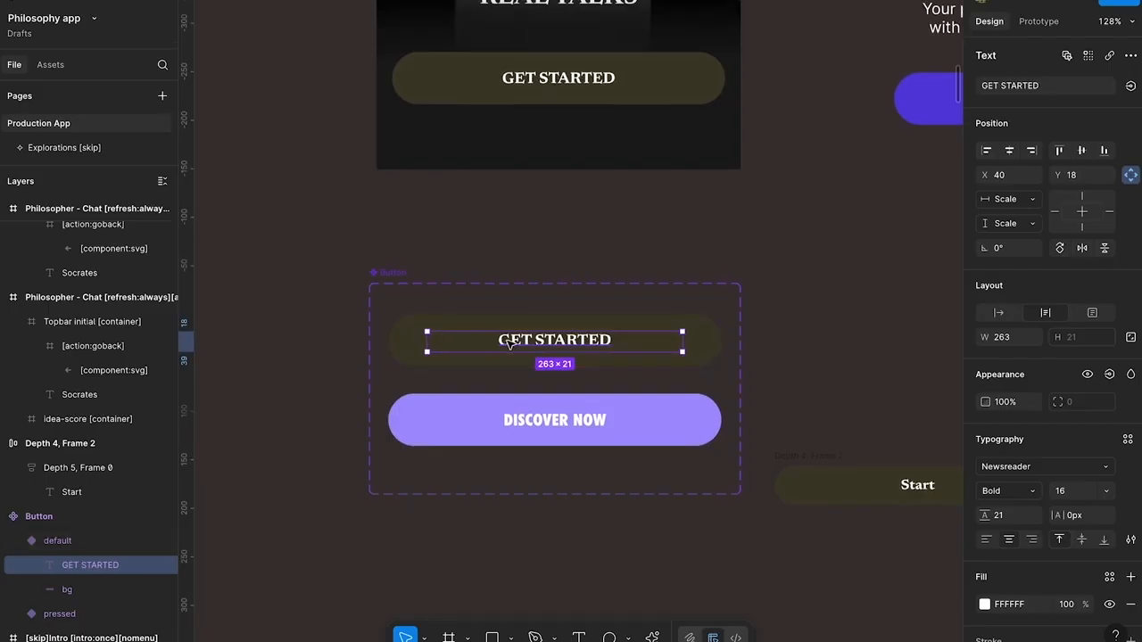
left_click_drag(426, 340, 417, 340)
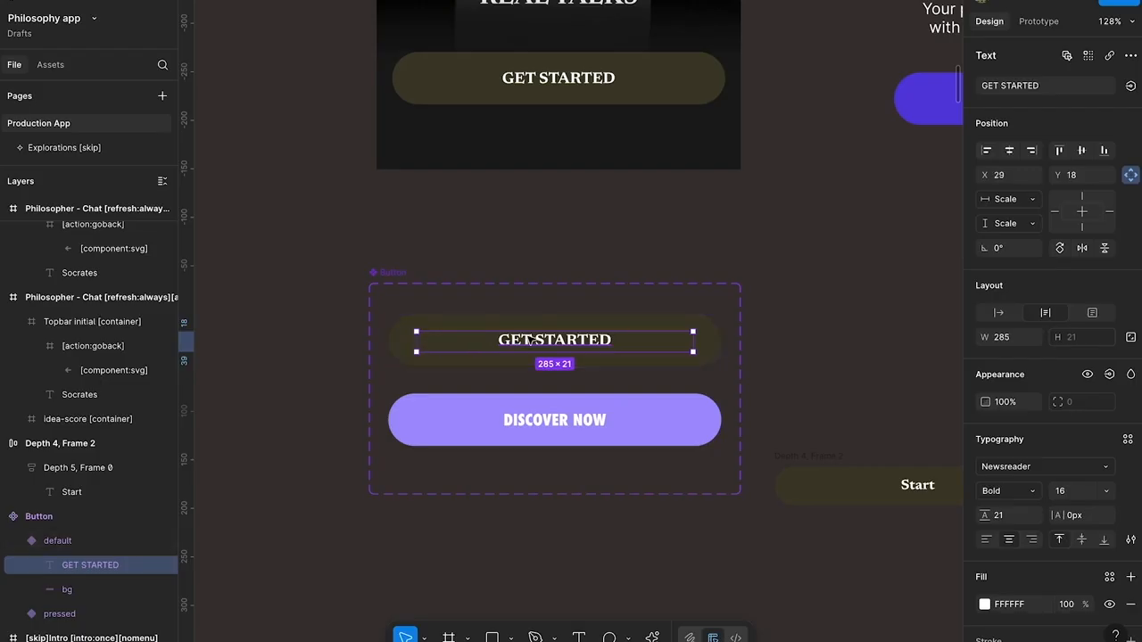
left_click(553, 418)
key("Delete")
key("ctrl+v")
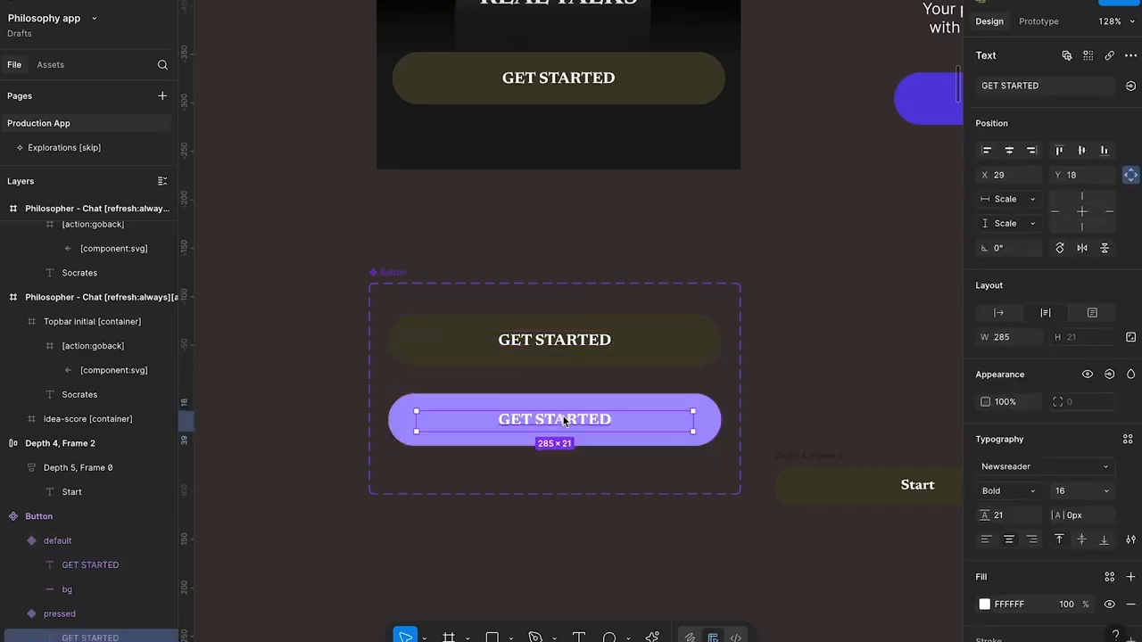
Recolour the pressed Button variant's background to 605B47, a lighter shade of the default variant's colour
left_click(599, 396)
key("i")
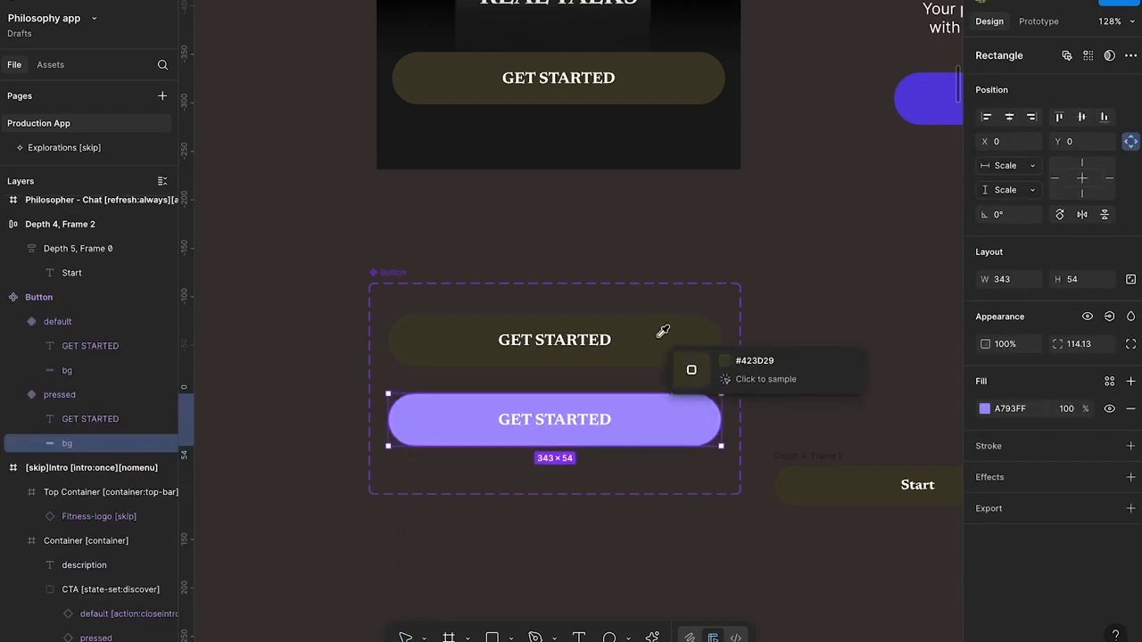
left_click(657, 329)
left_click(1022, 412)
type("605B47")
key("Return")
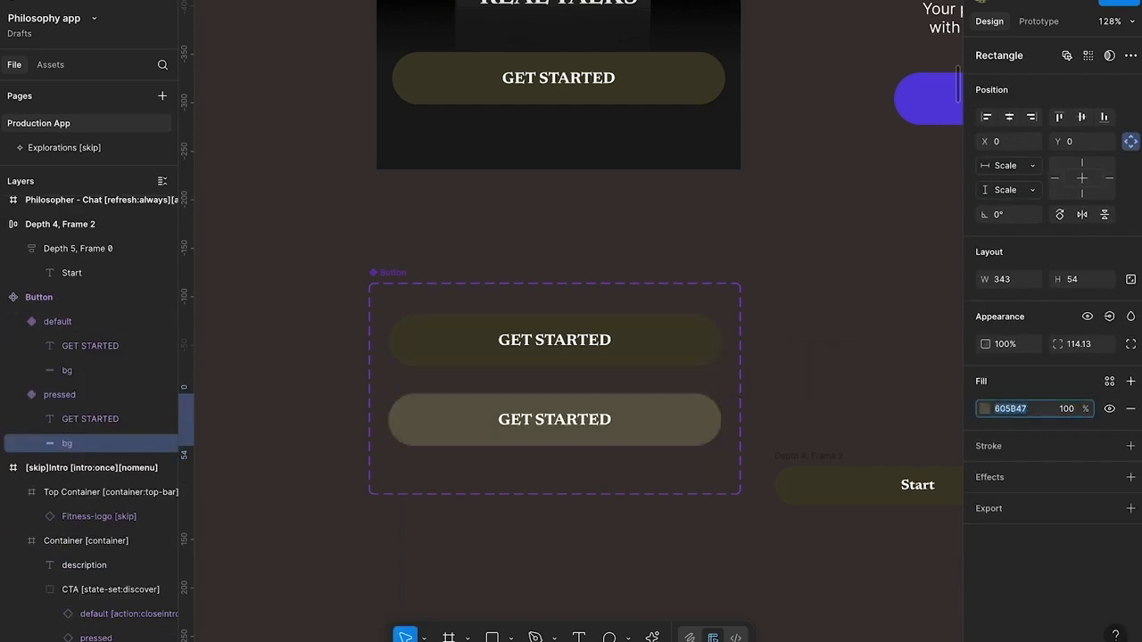
left_click(788, 390)
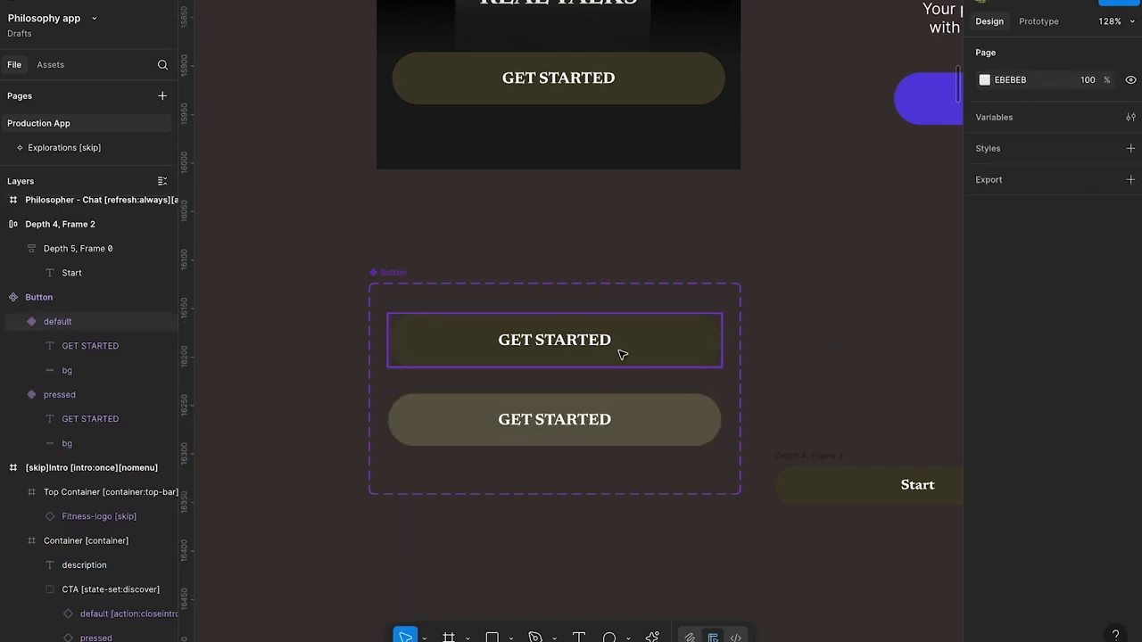
Move the Button component set up to about Y 16081, closer beneath the intro screen
scroll(615, 313, "up", 5)
left_click(615, 263)
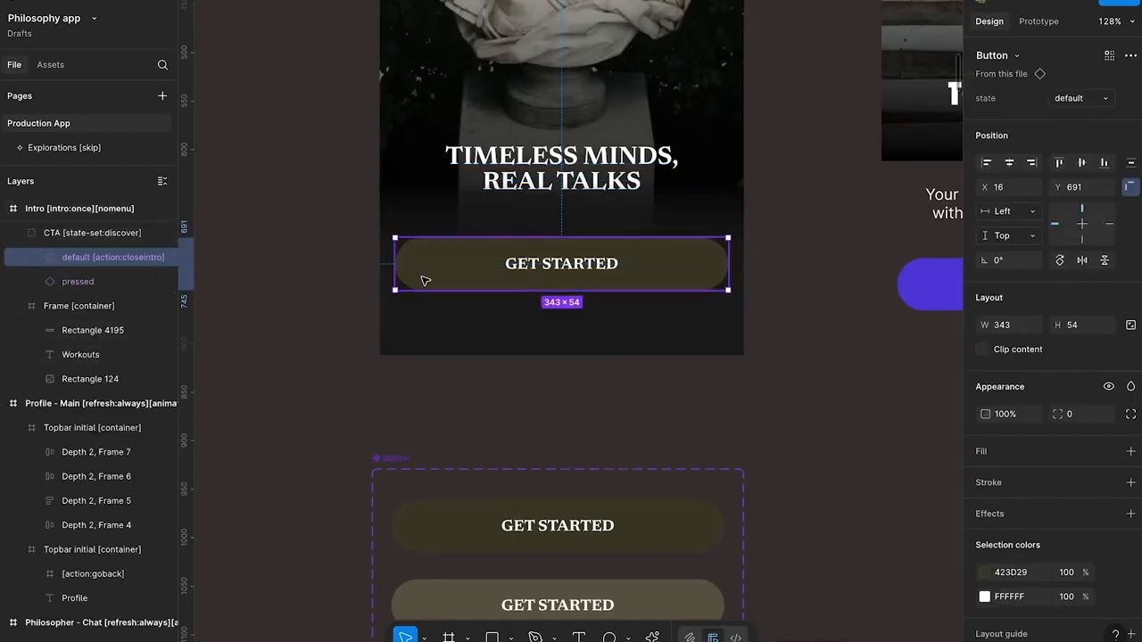
scroll(326, 378, "down", 3)
left_click_drag(395, 350, 395, 306)
scroll(395, 306, "up", 5)
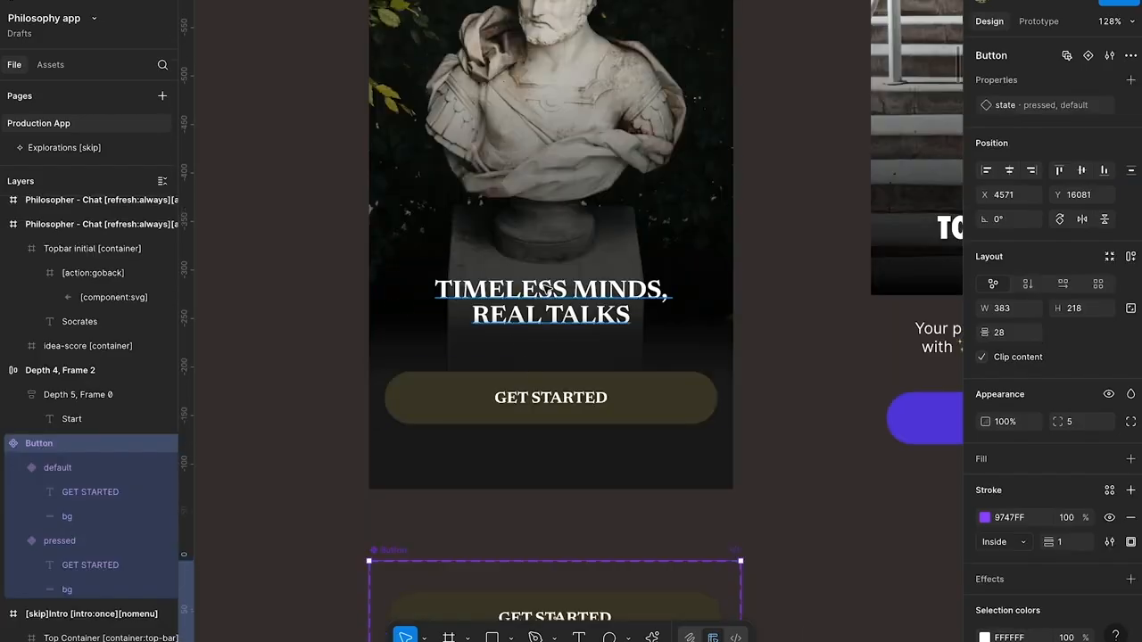
Widen the layer list and toggle the visibility of the intro CTA's default layer to compare it with the pressed state
left_click(398, 421)
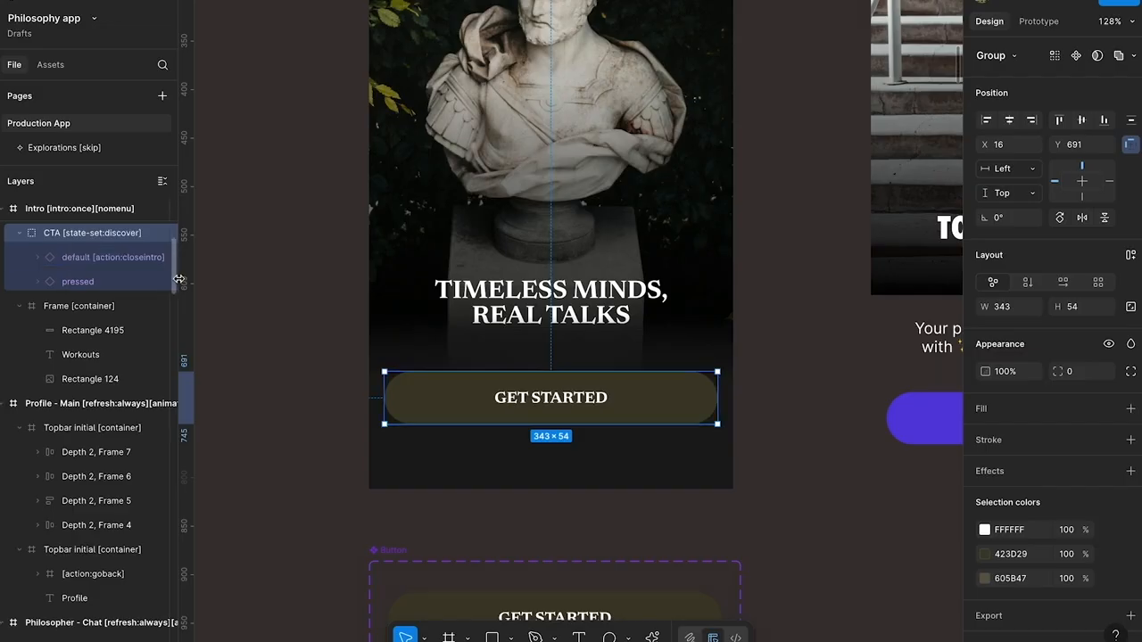
left_click_drag(178, 280, 255, 281)
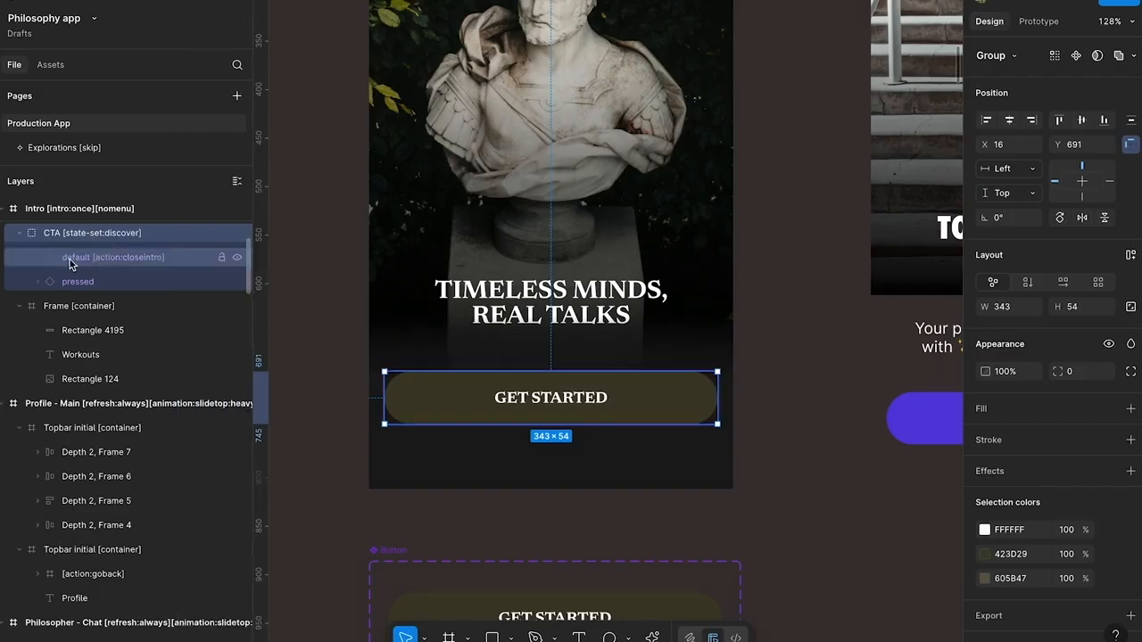
left_click(70, 260)
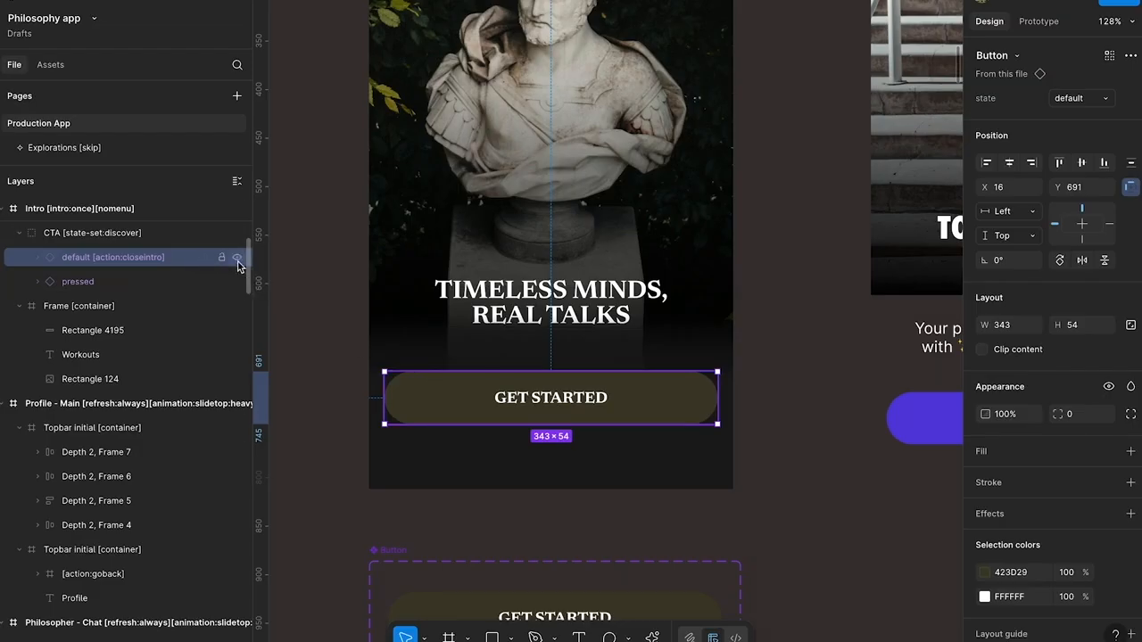
left_click(238, 259)
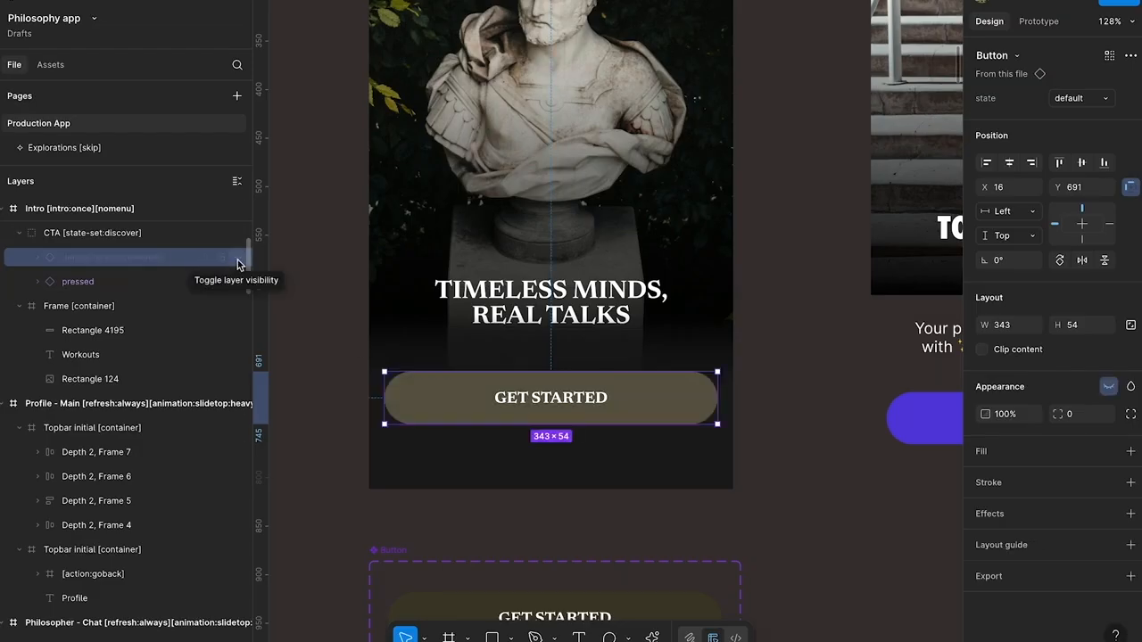
left_click(237, 260)
left_click(237, 260)
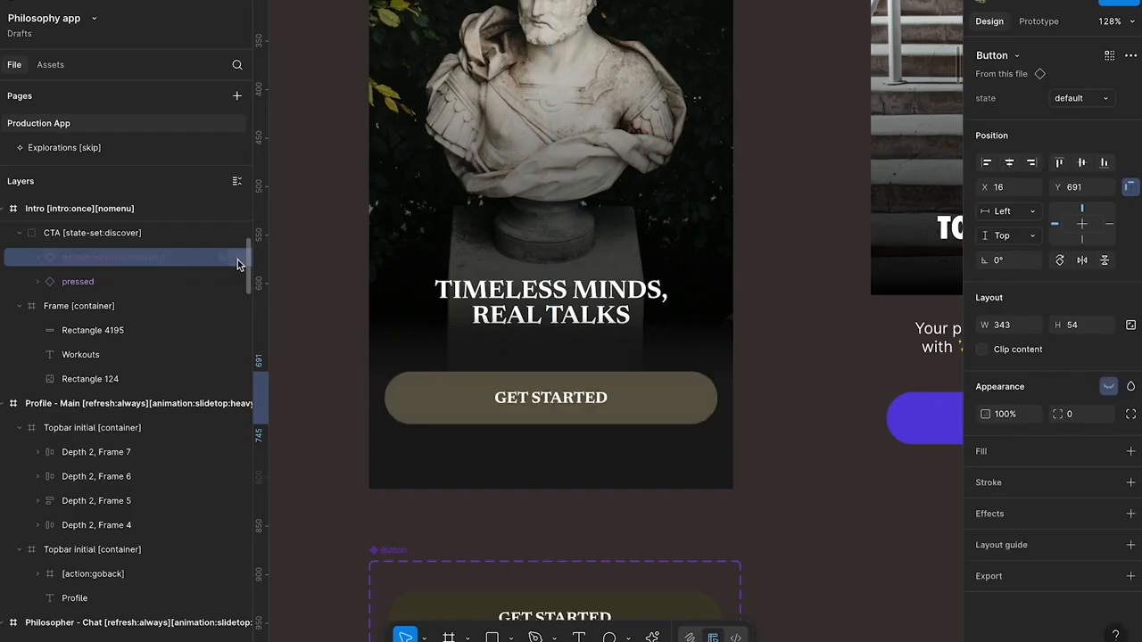
left_click(237, 260)
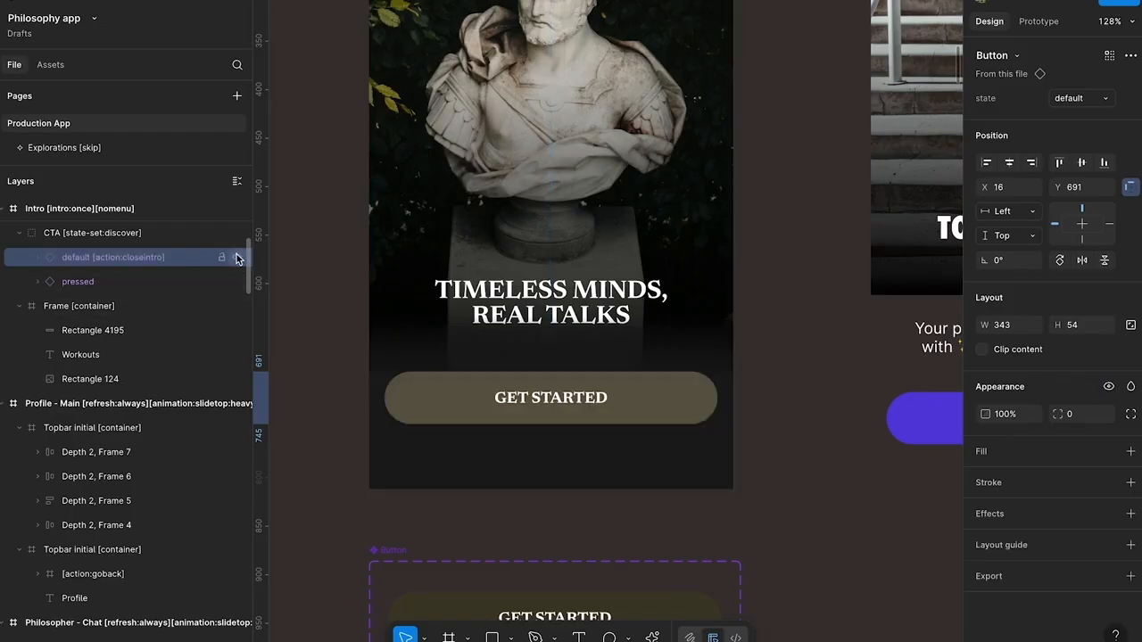
left_click(237, 259)
Remove "closeintro" from the CTA's default layer tag so that its name reads "default [action:]"
double_click(140, 258)
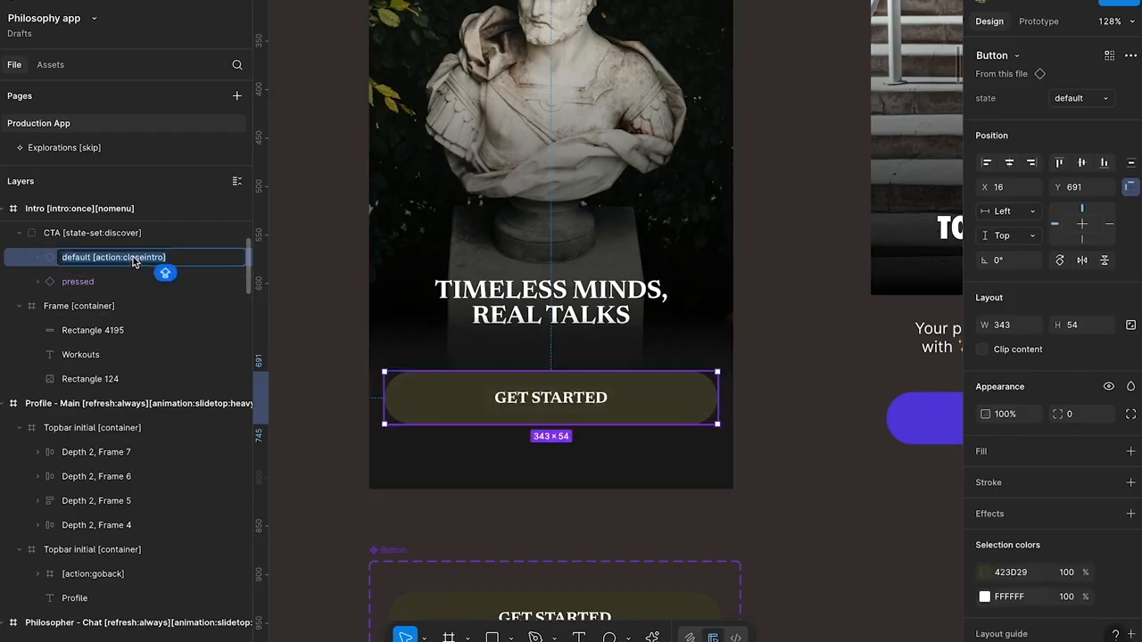
key("Right")
key("alt+shift+Left")
key("Caps_Lock")
key("BackSpace")
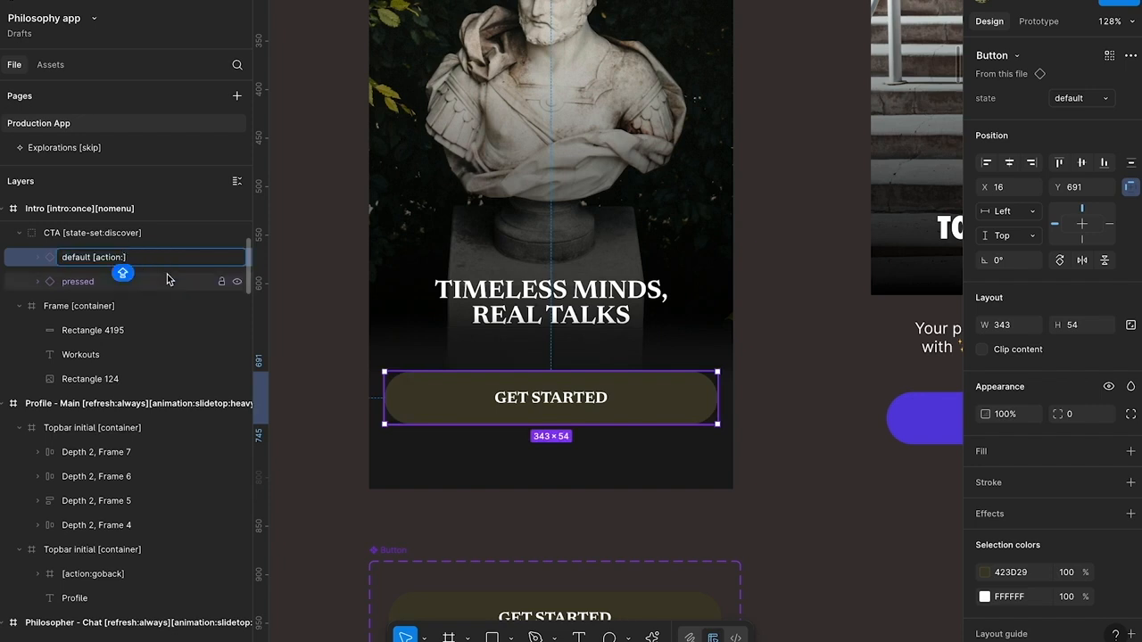
left_click(331, 324)
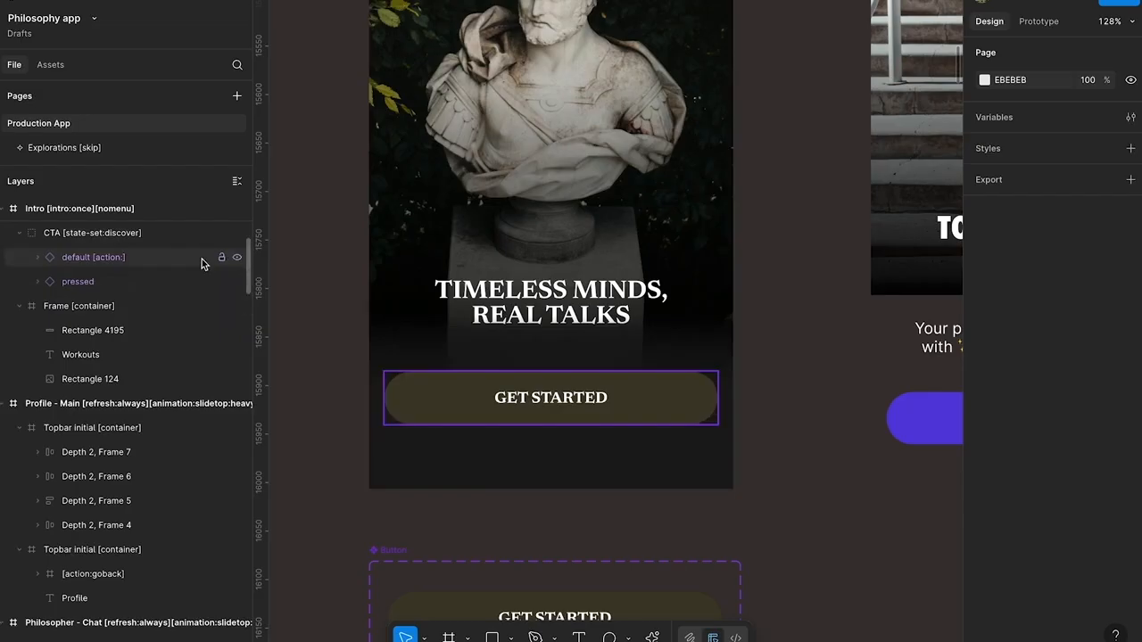
Open the Figma to Bravo Studio plugin, search its page presets for "SIGN", and expand the Login & Signup category
right_click(319, 319)
mouse_move(361, 487)
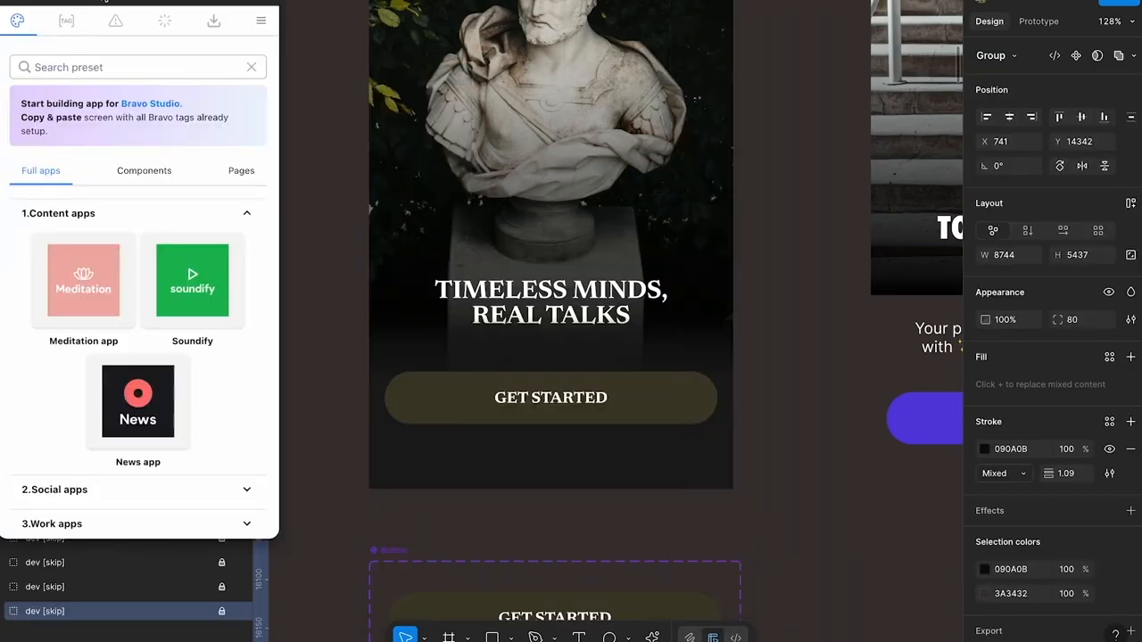
left_click_drag(105, 1, 109, 8)
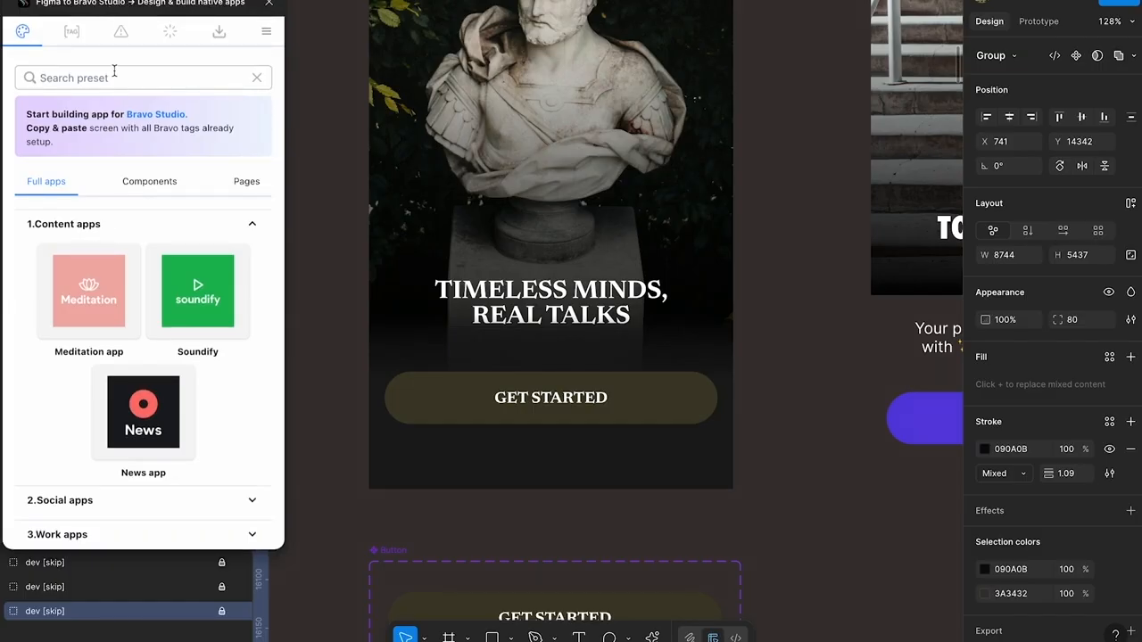
left_click(241, 184)
left_click(109, 80)
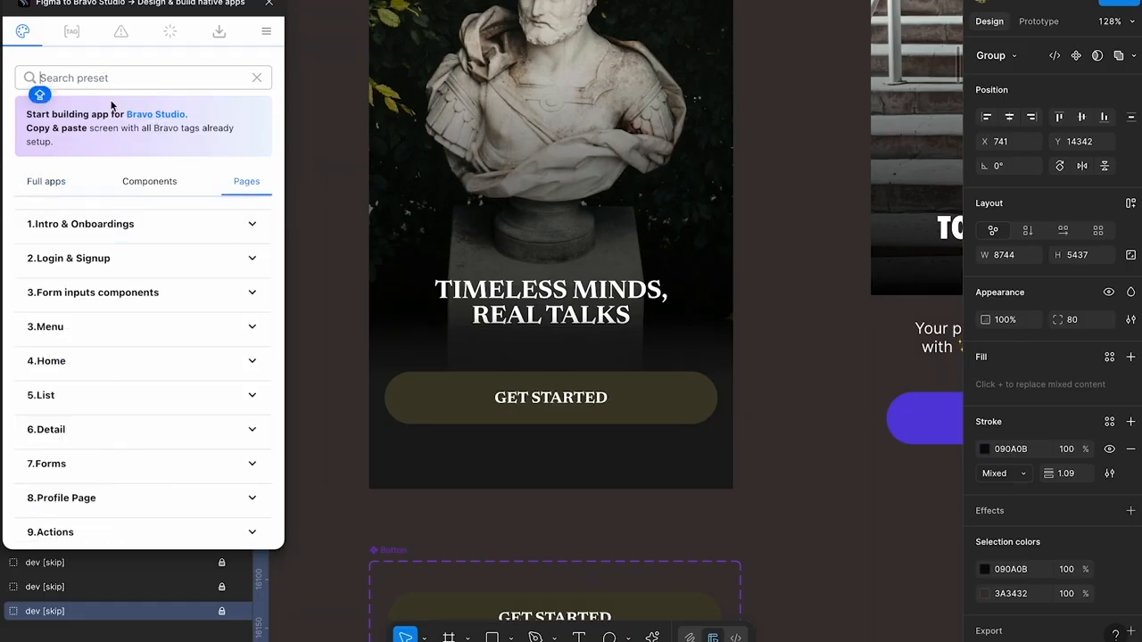
type("SIGN")
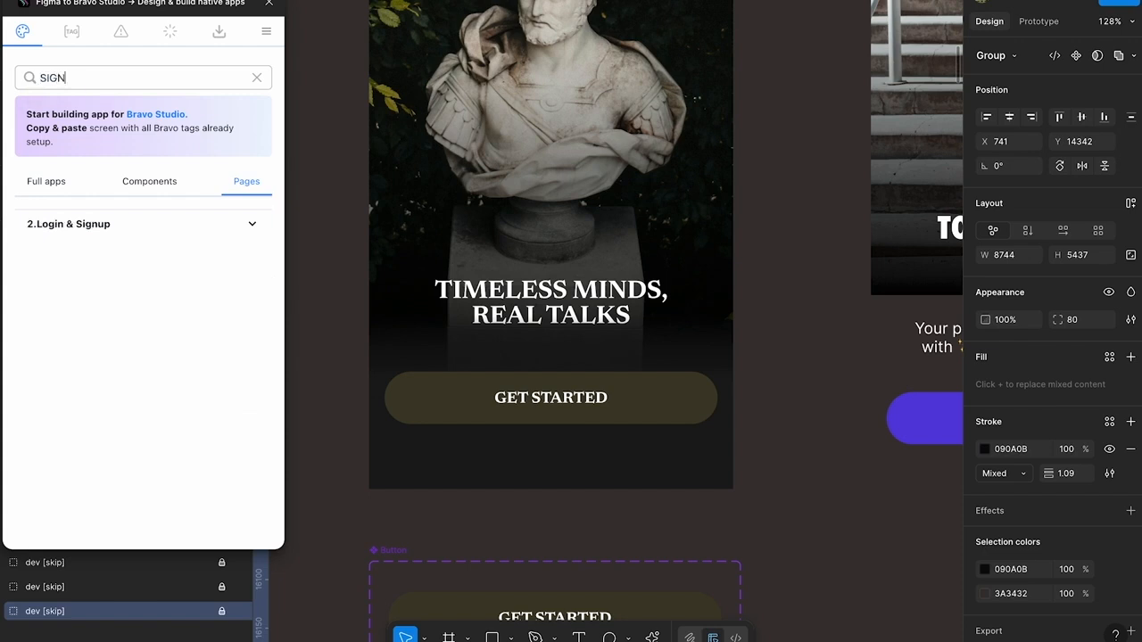
left_click(251, 224)
Browse the Login & Signup presets and copy the OAuth2: Login action page
scroll(137, 323, "down", 2)
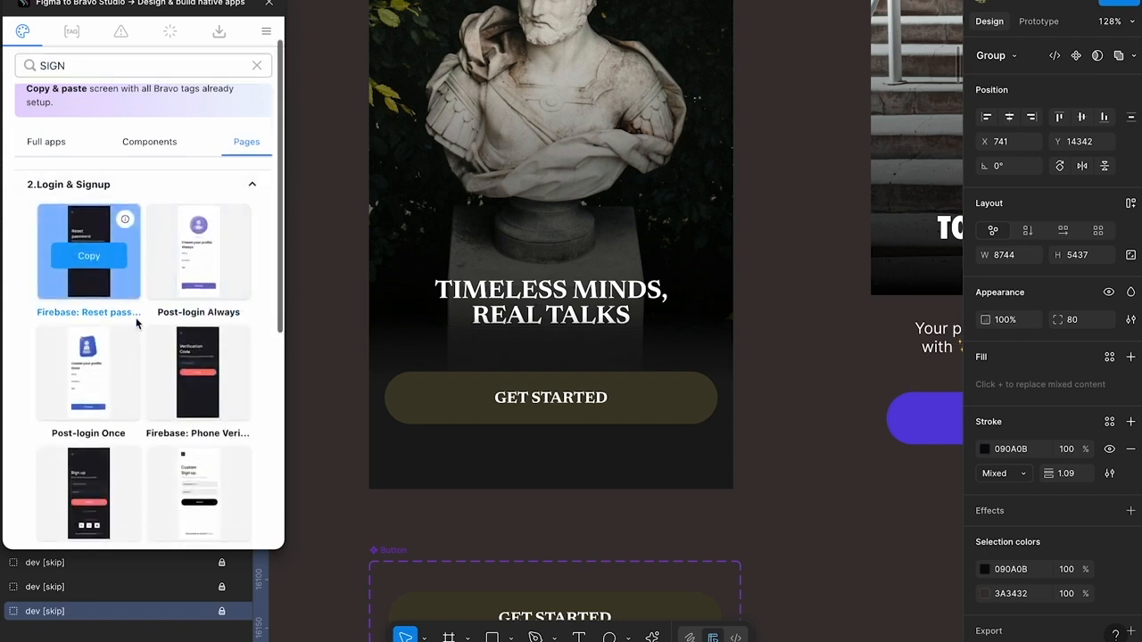
scroll(136, 323, "down", 4)
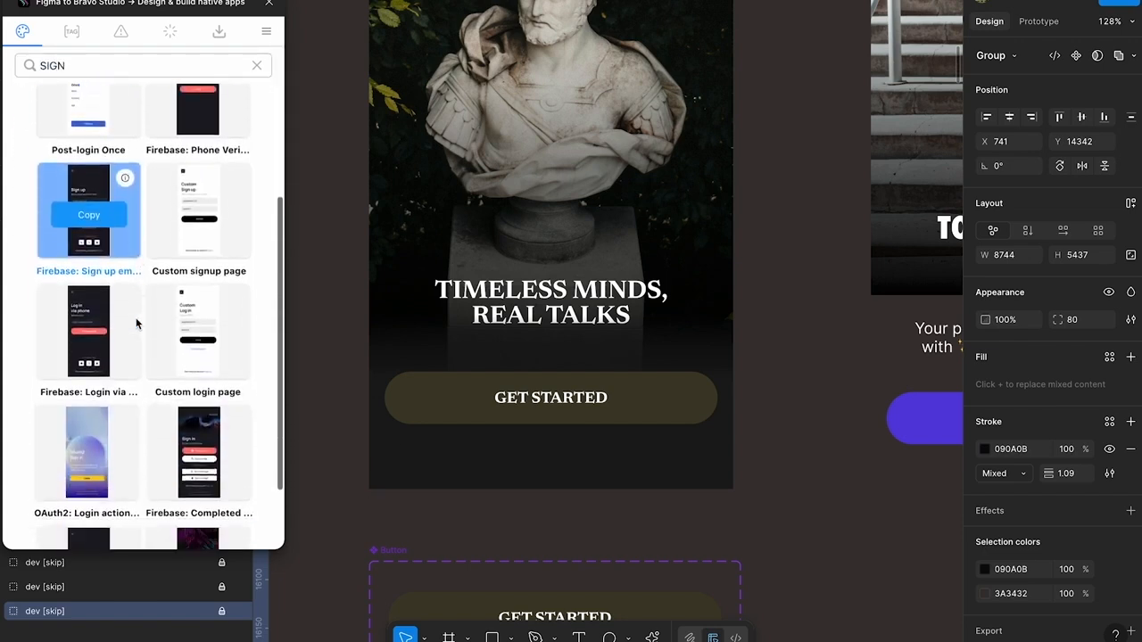
scroll(136, 323, "down", 2)
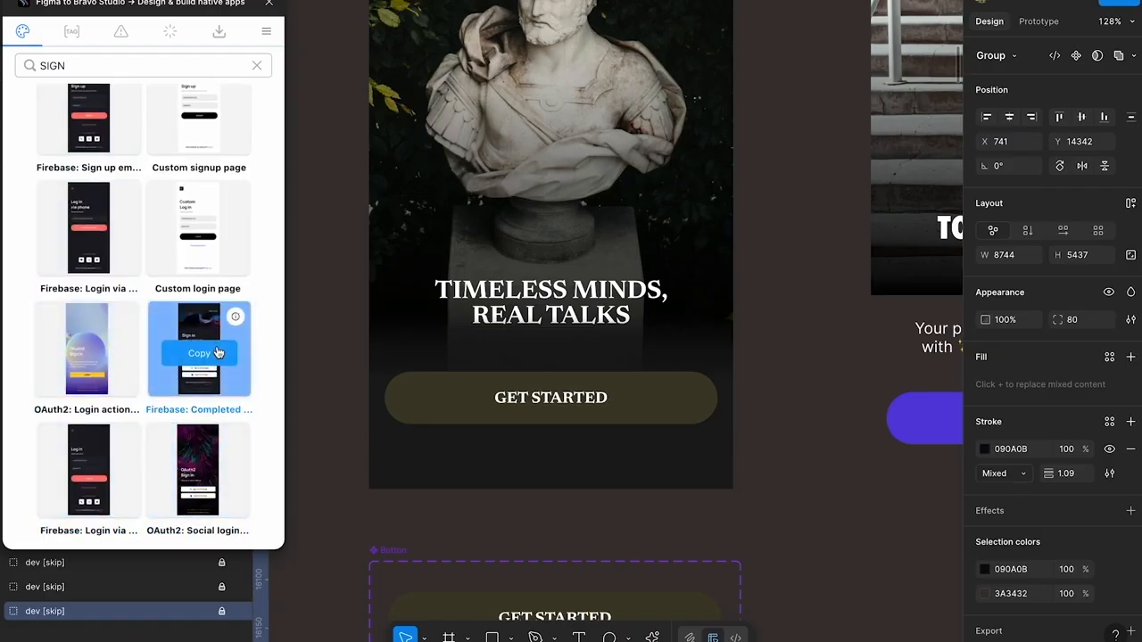
scroll(218, 353, "up", 3)
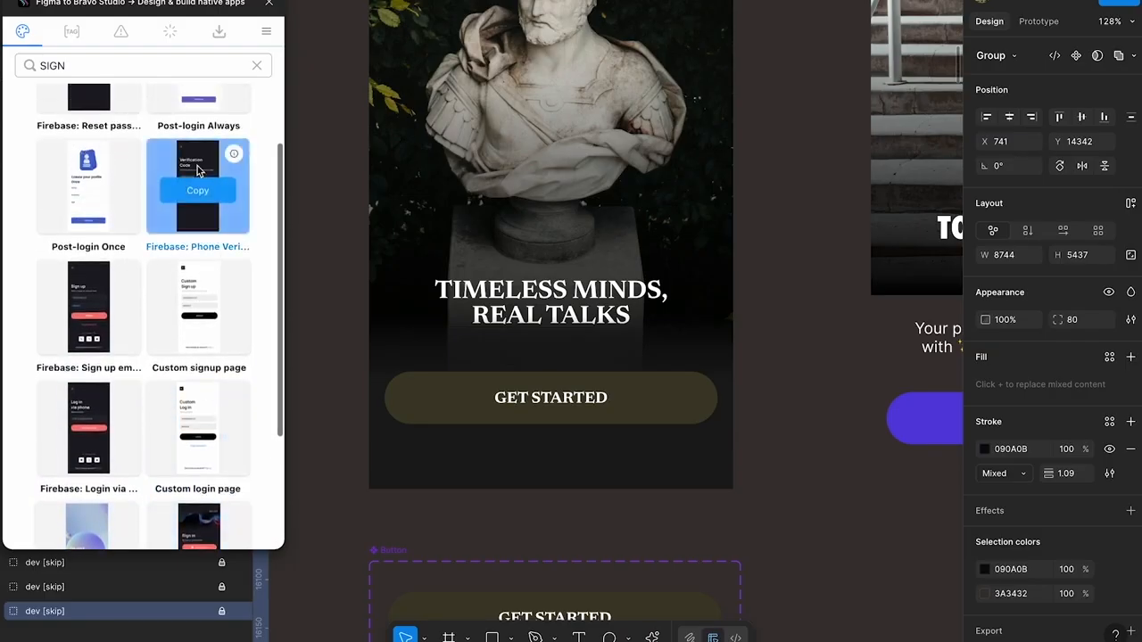
scroll(197, 179, "up", 2)
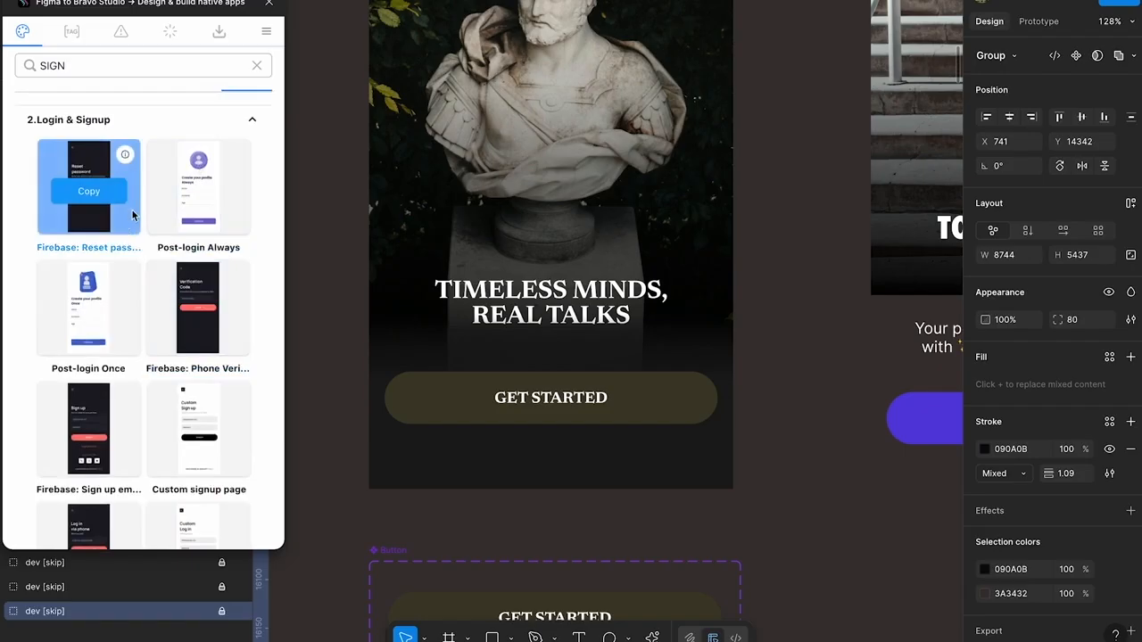
scroll(129, 321, "down", 2)
scroll(136, 363, "down", 2)
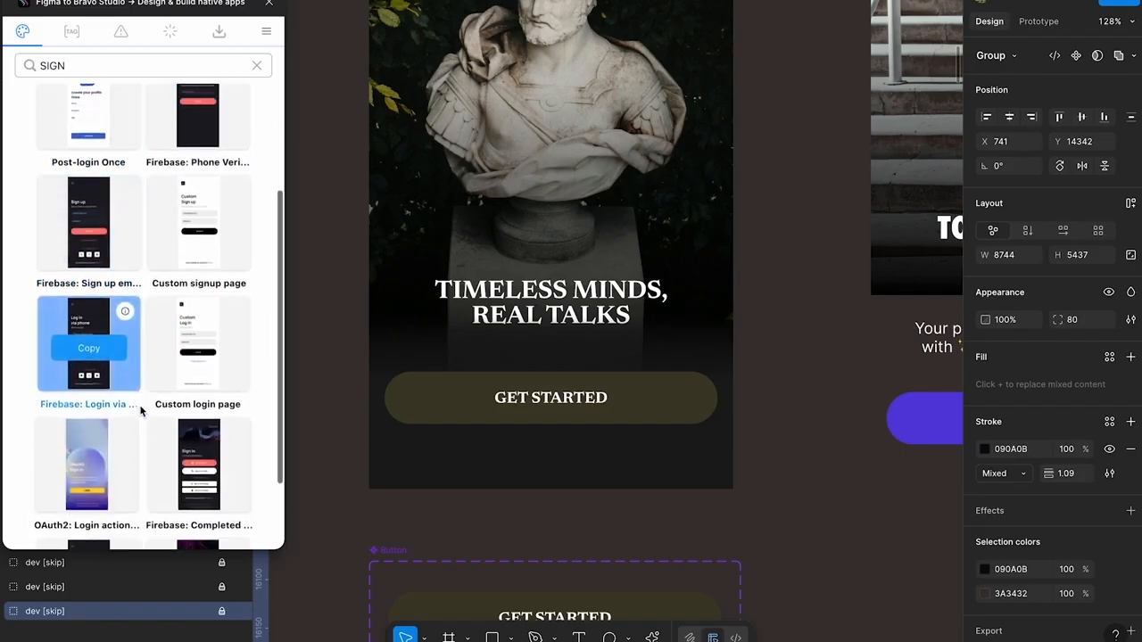
scroll(140, 410, "down", 2)
left_click(89, 357)
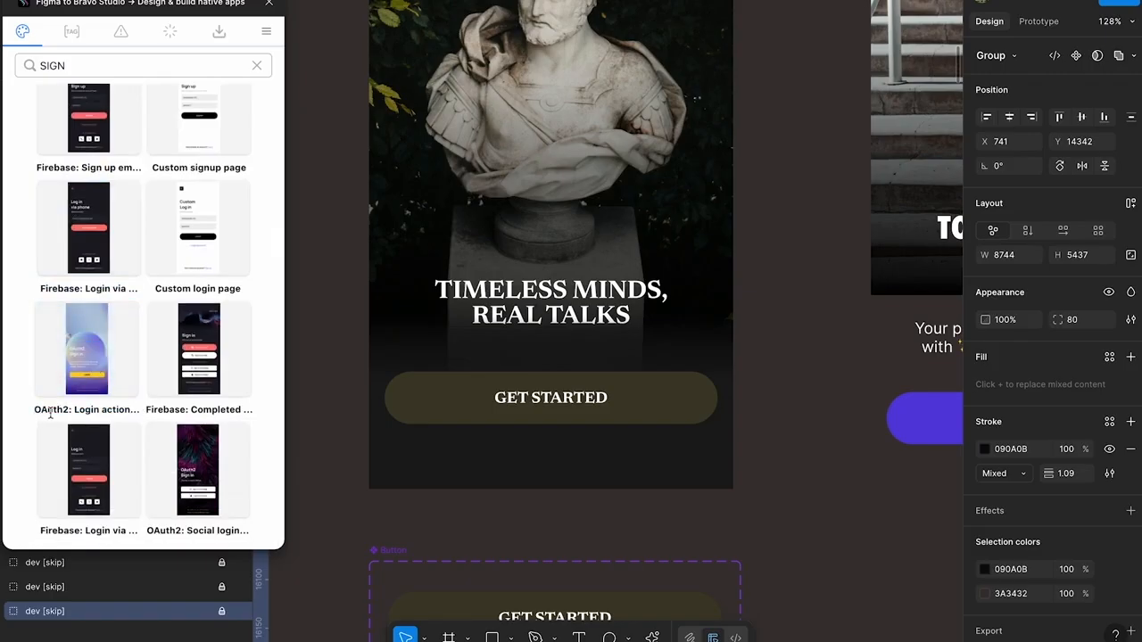
left_click(89, 356)
Paste the OAuth2 login preset onto the canvas and place it beside the fitness SHARE IT screen
scroll(615, 316, "down", 5)
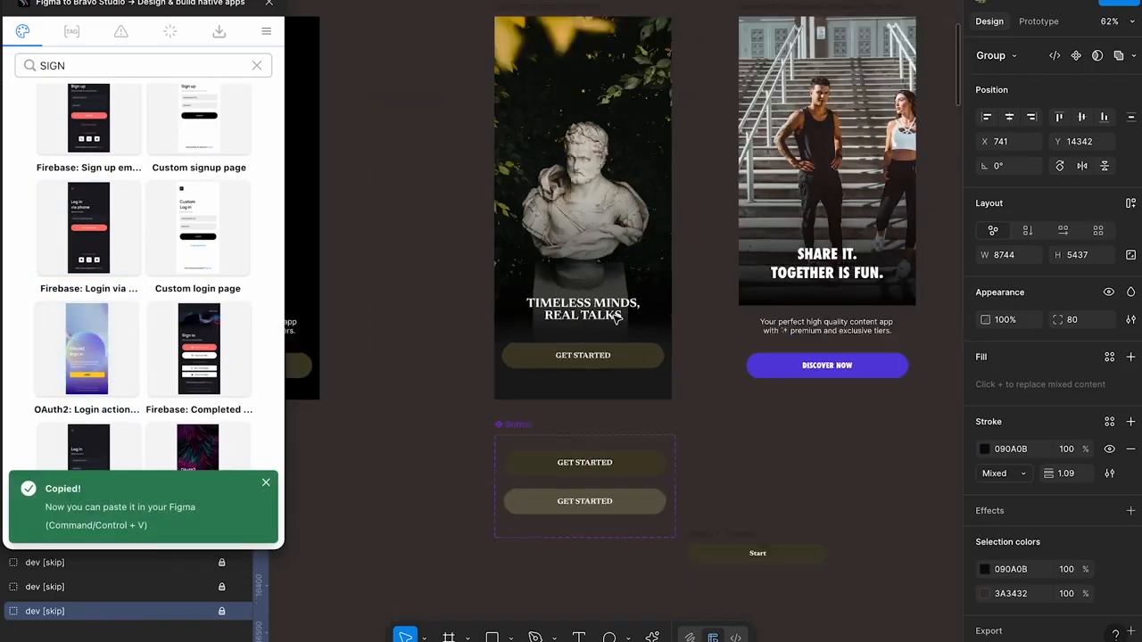
left_click(698, 286)
key("ctrl+v")
left_click_drag(683, 285, 885, 388)
Close the plugin and copy the [action:login] tag from the layer name of the login preset's LOGIN button
left_click(858, 463)
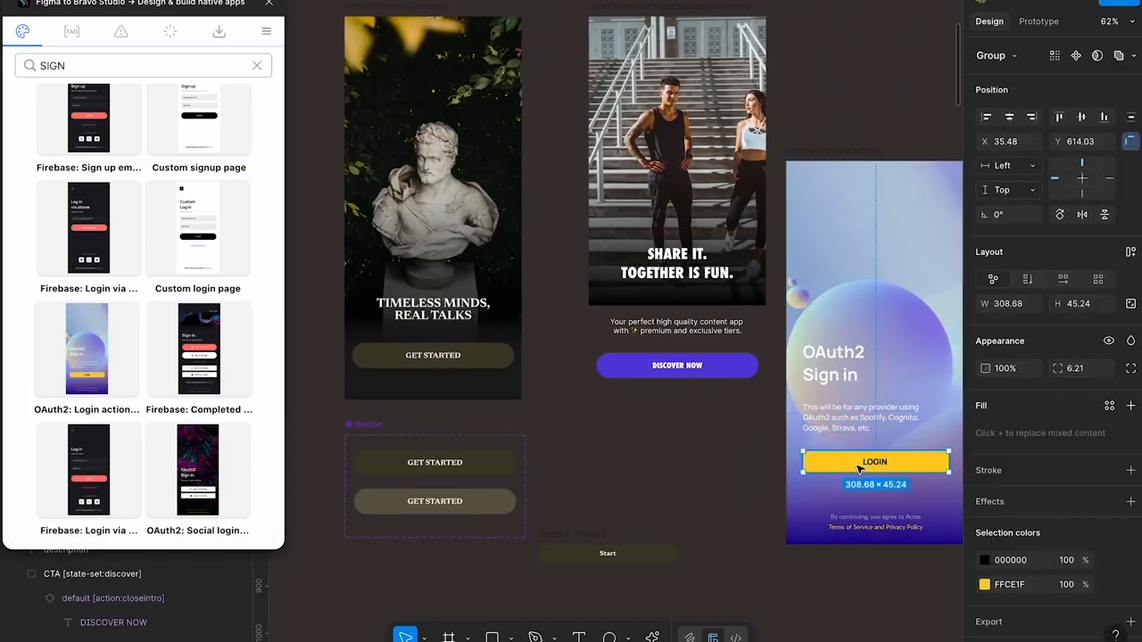
left_click(269, 4)
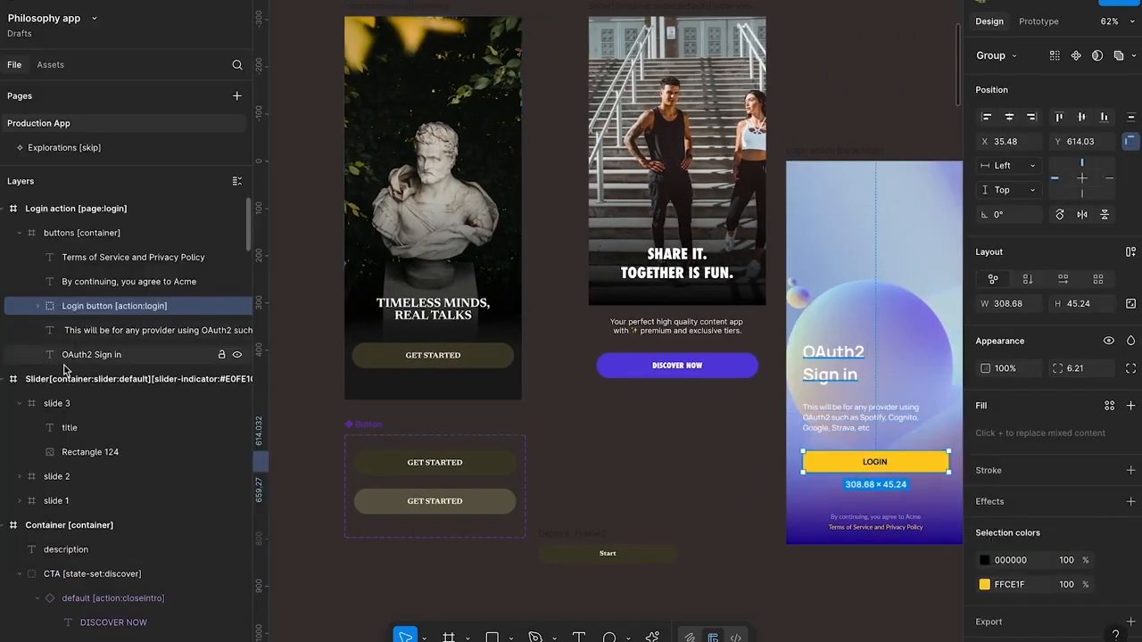
double_click(112, 309)
left_click(116, 309)
key("shift+super+Right")
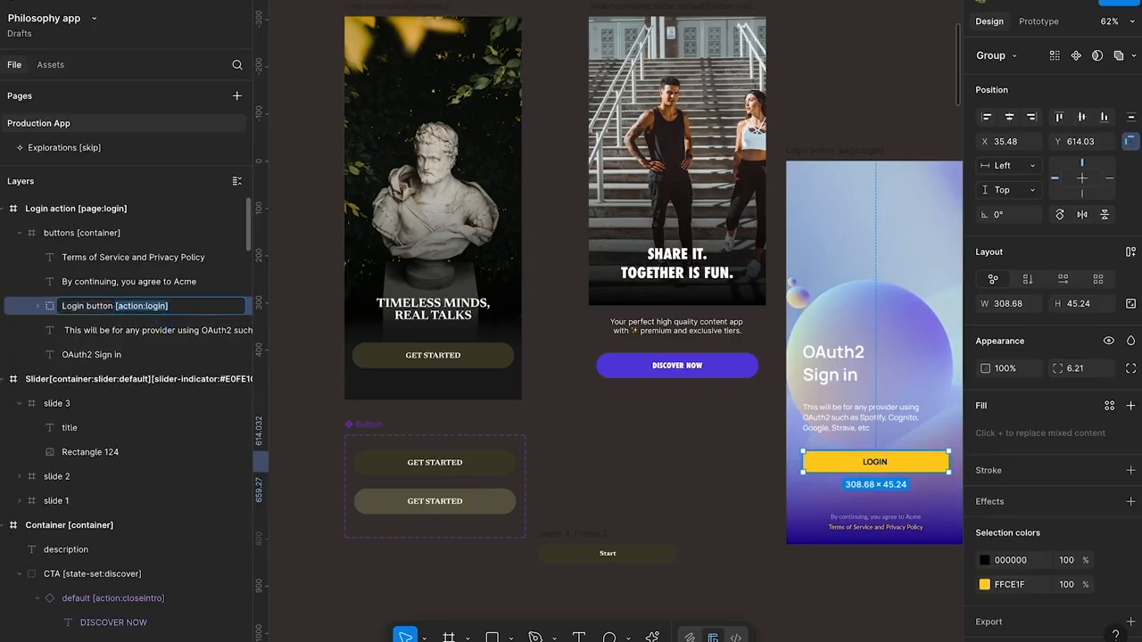
left_click(438, 312)
Rename the intro screen's CTA [state-set:discover] group as "login button [action:login]"
left_click(477, 350)
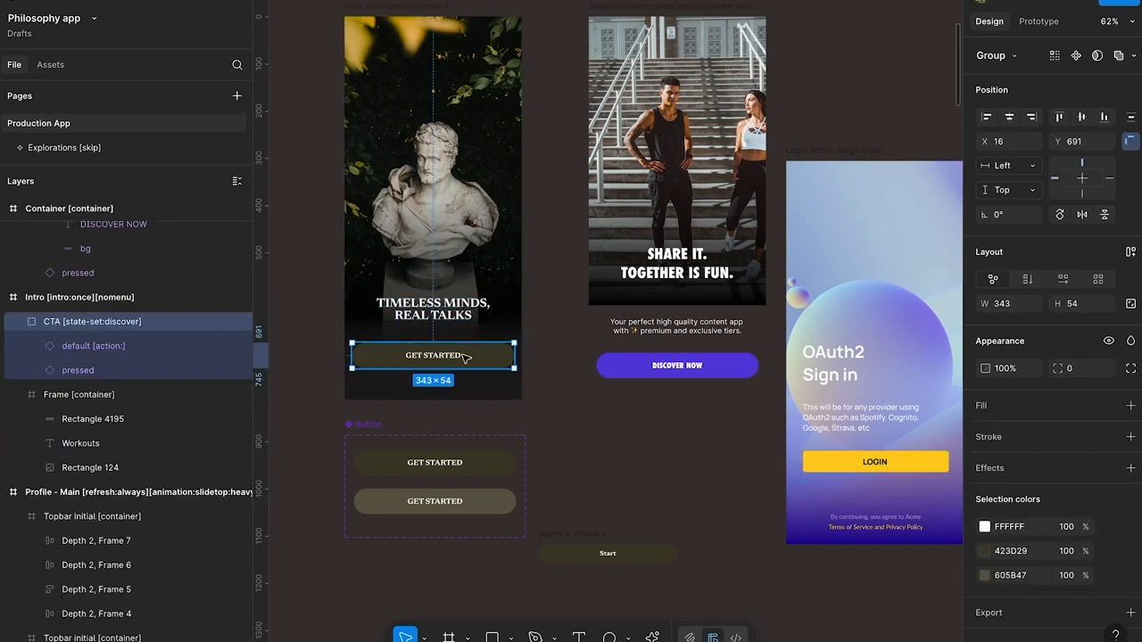
double_click(125, 321)
left_click(44, 321)
key("shift+super+Right")
type("LOGIN")
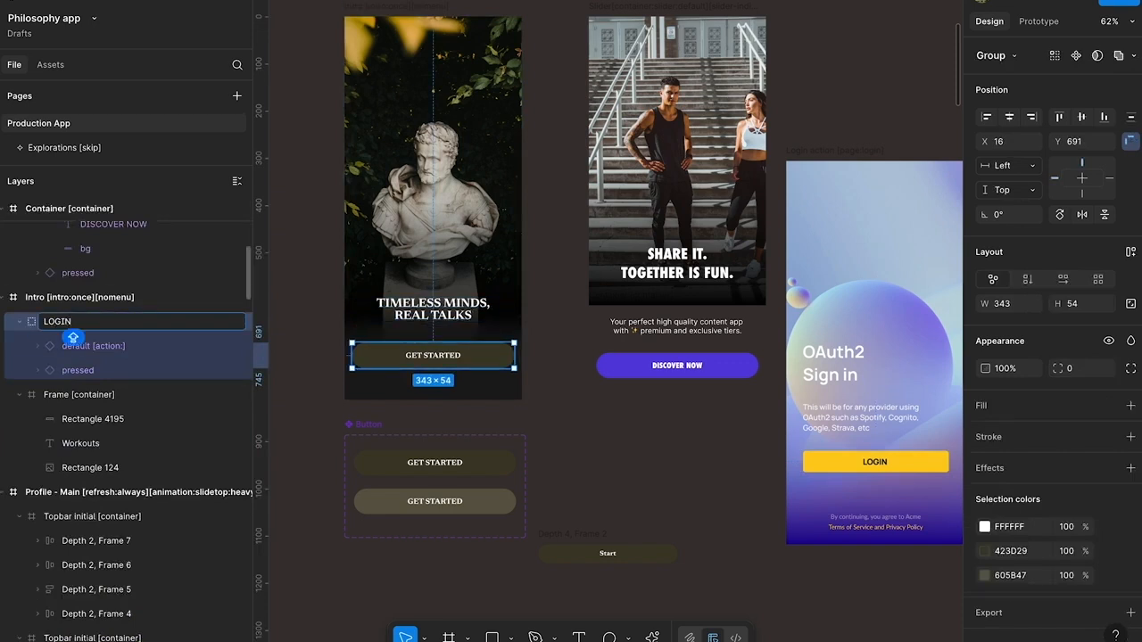
key("shift+super+Left")
type("login button [action:login]")
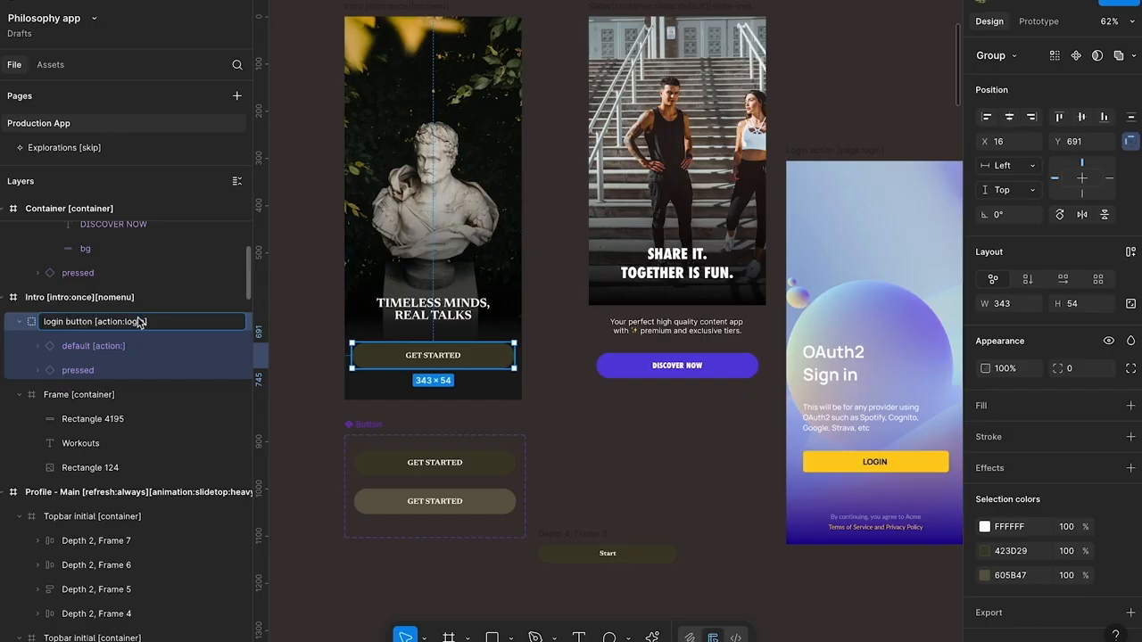
Remove the [action:] tag from the intro login button's default layer, leaving its name as "default"
left_click(126, 349)
double_click(126, 346)
left_click_drag(125, 347, 91, 346)
key("BackSpace")
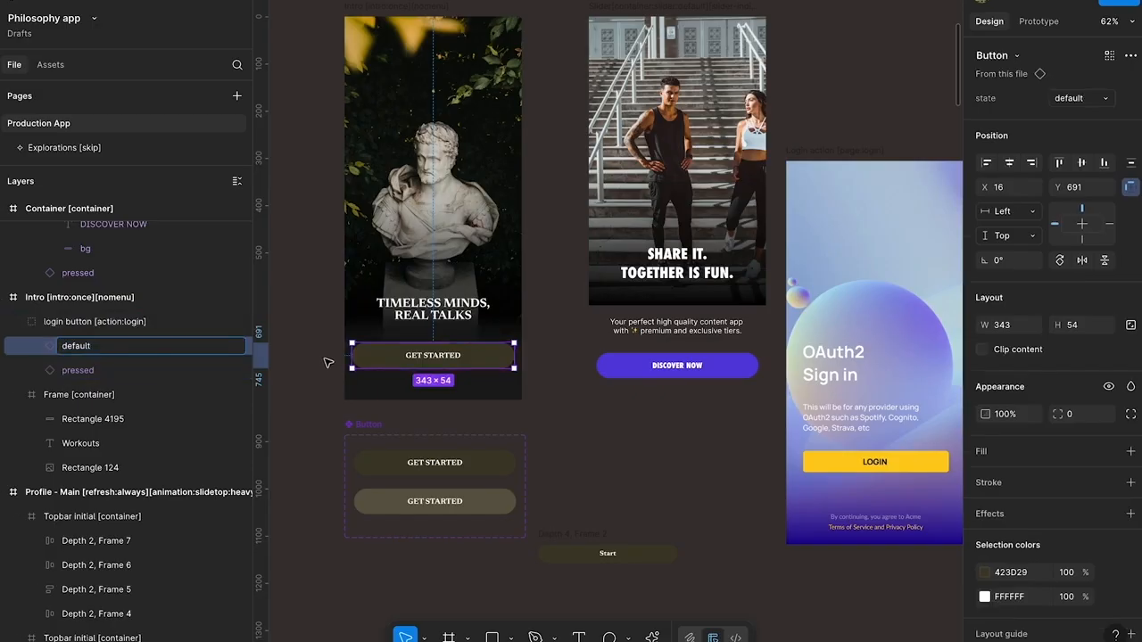
left_click(134, 322)
Copy the "By continuing, you agree to Acme" and "Terms of Service and Privacy Policy" texts from the login preset into the intro screen
left_click(923, 521)
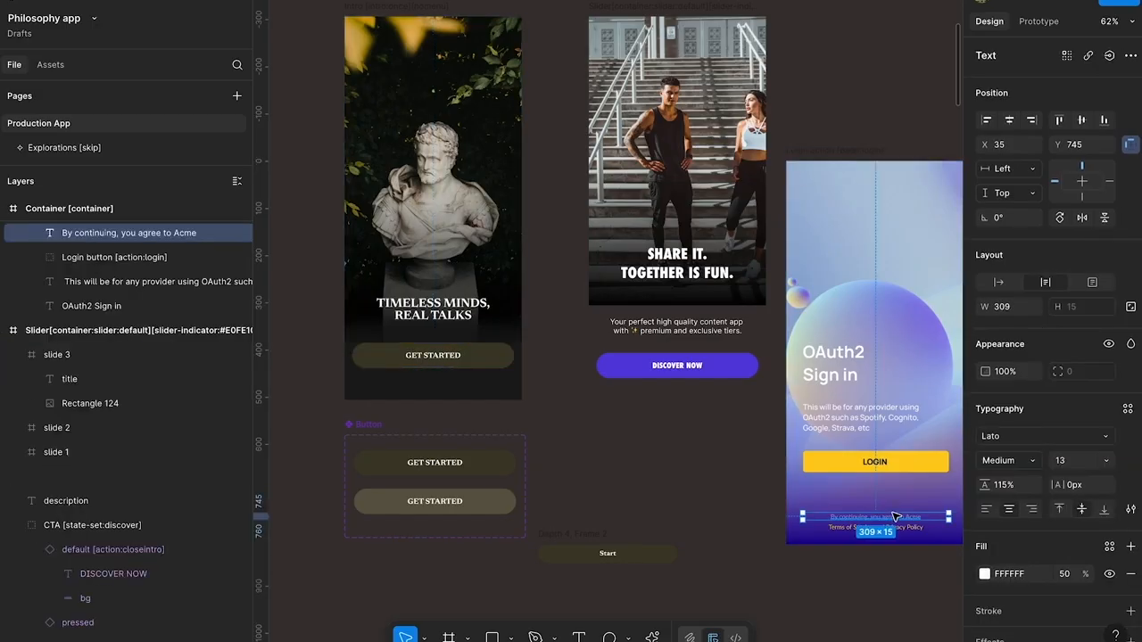
left_click(904, 533, "shift")
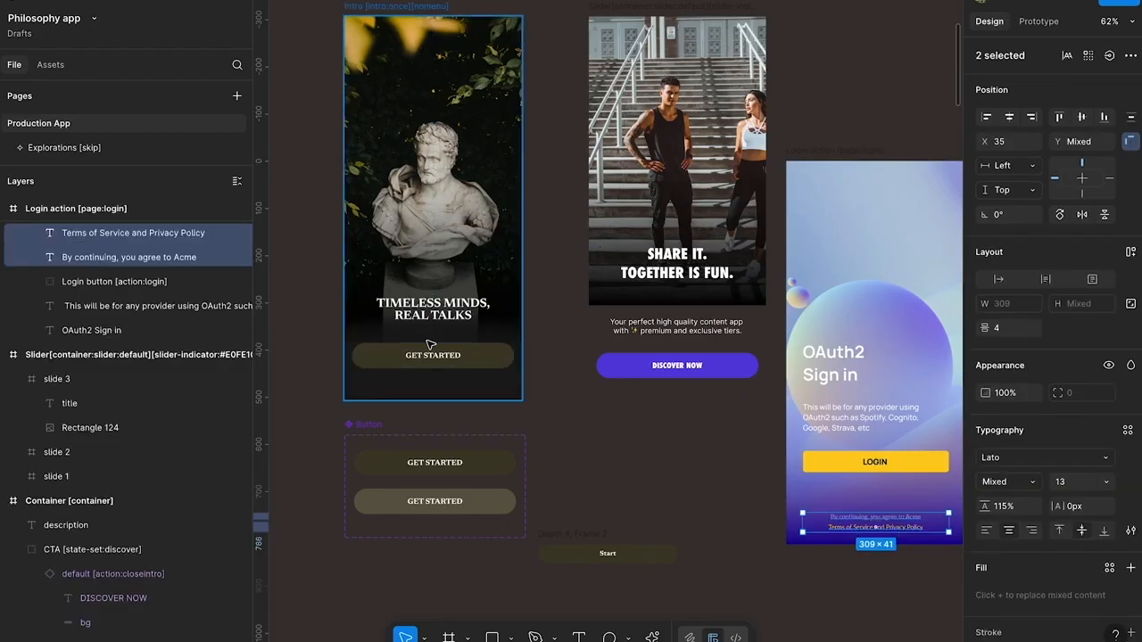
scroll(847, 297, "right", 2)
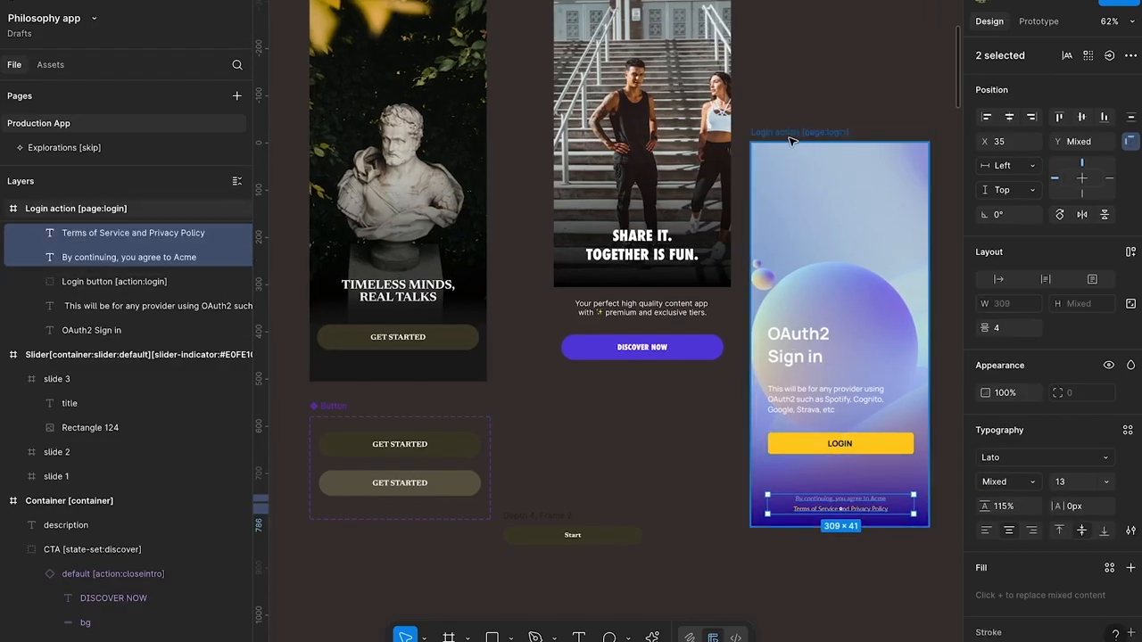
left_click_drag(790, 138, 800, 109)
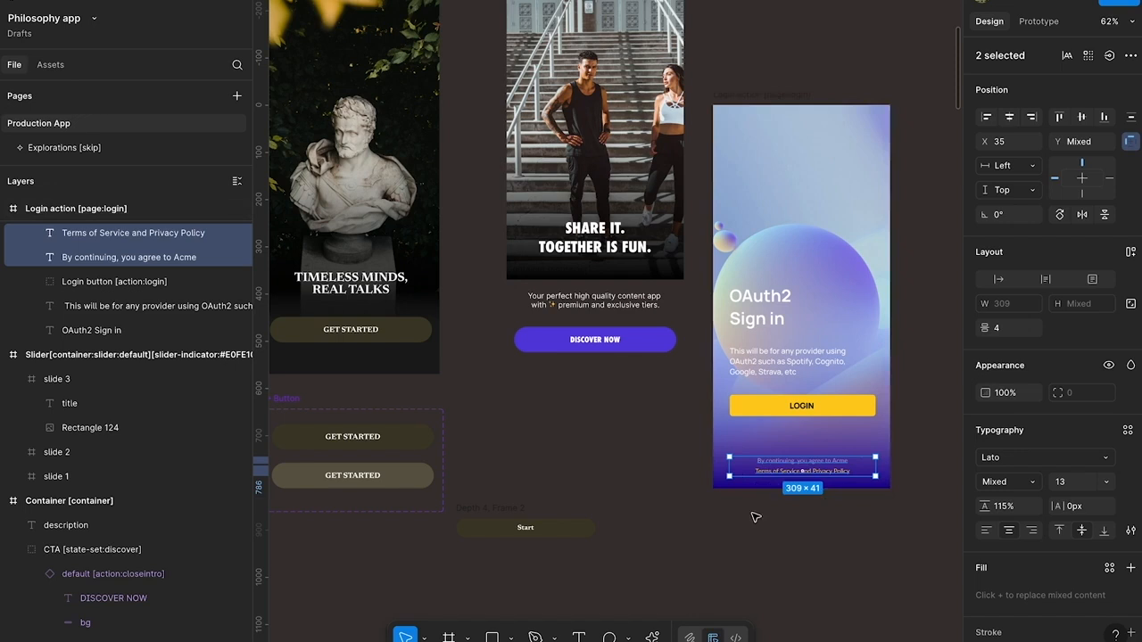
scroll(569, 361, "left", 3)
scroll(568, 360, "up", 1)
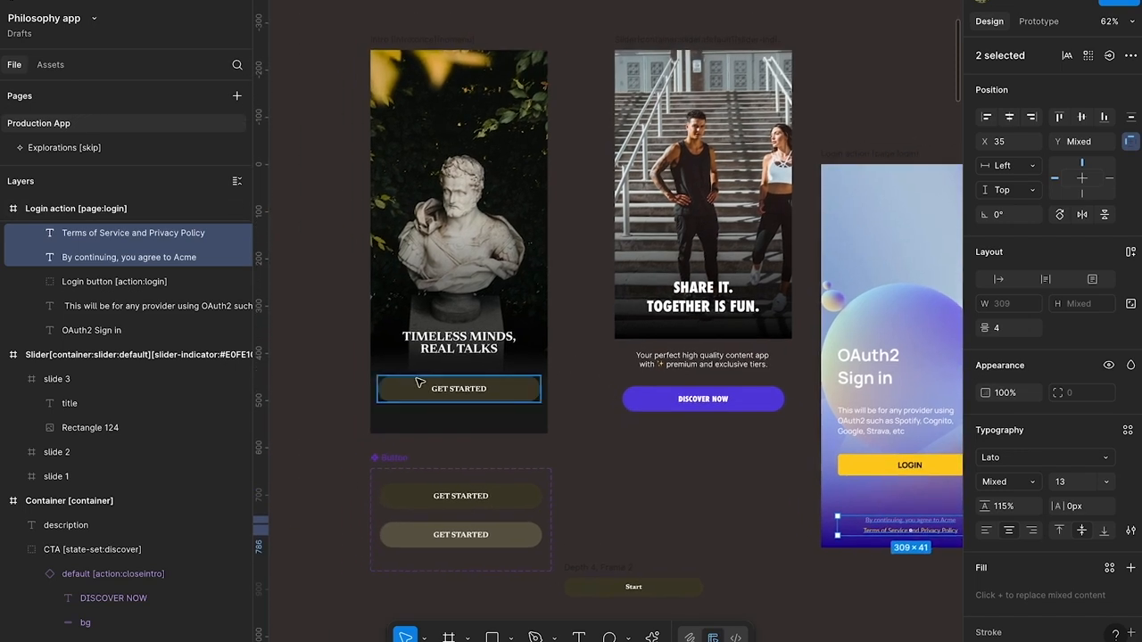
scroll(429, 393, "up", 5)
left_click(444, 439)
key("ctrl+v")
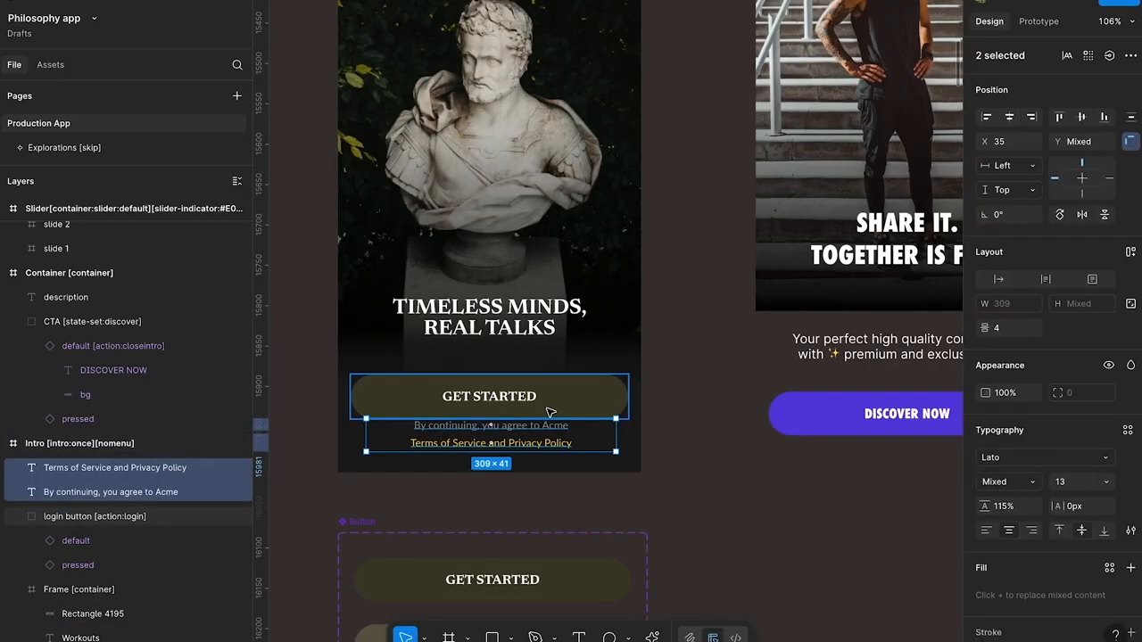
Move the TIMELESS MINDS, REAL TALKS title and the GET STARTED button up together to make room above the legal text
left_click(533, 327)
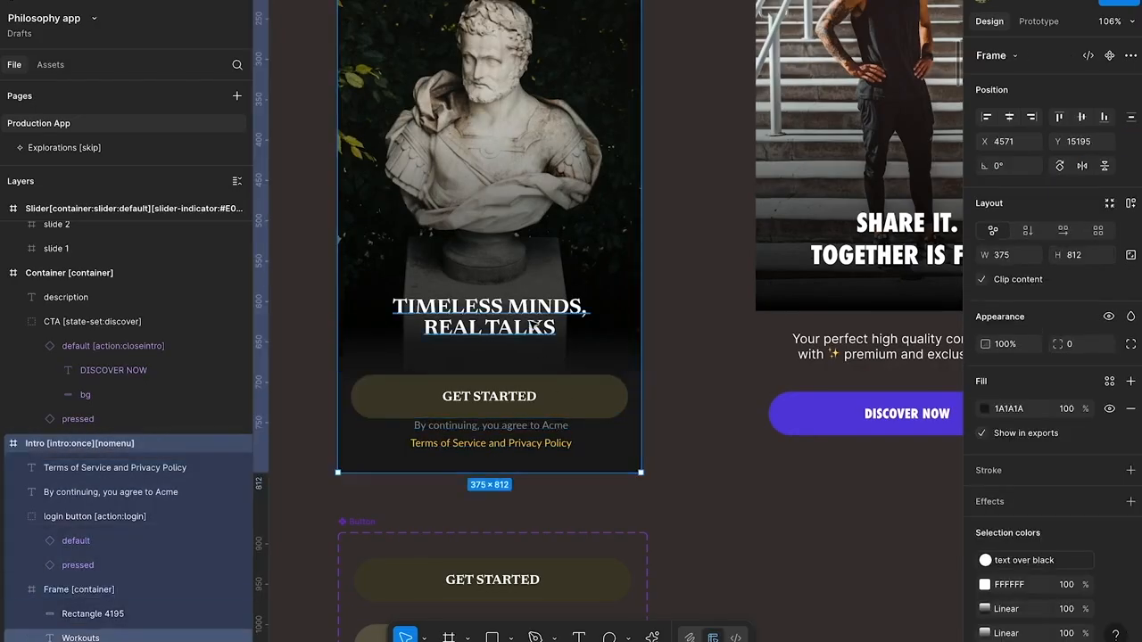
left_click(533, 327, "ctrl")
left_click(580, 370, "shift")
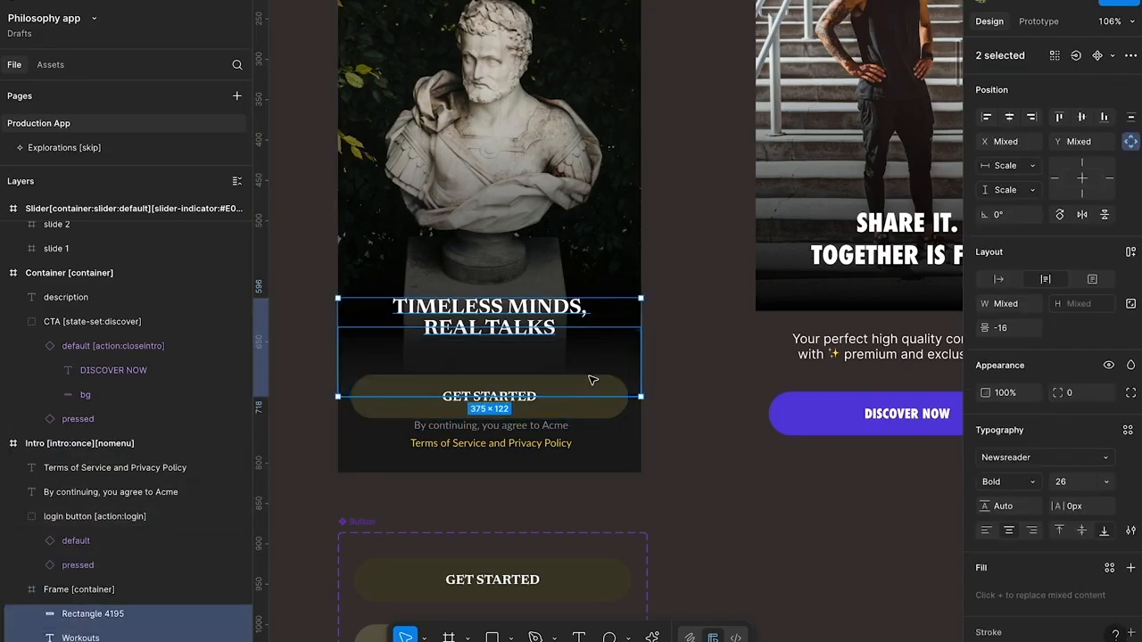
left_click(593, 388, "ctrl")
left_click(548, 325, "ctrl")
left_click(571, 391, "shift")
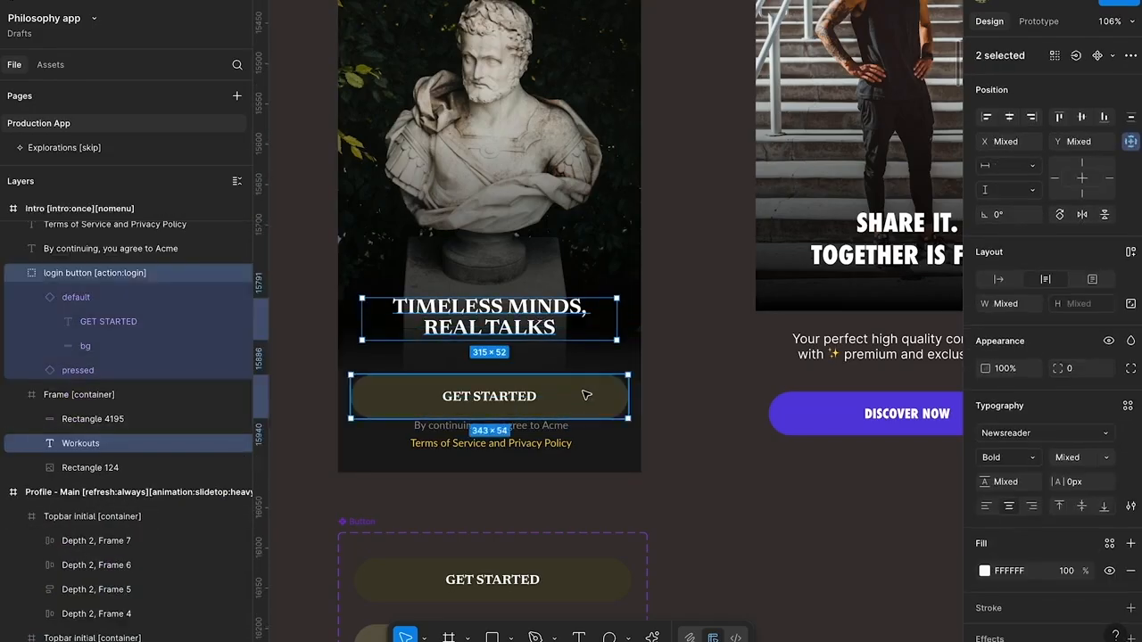
left_click_drag(587, 395, 586, 361)
Recolour the intro screen's "Terms of Service and Privacy Policy" text to 605B47, sampled from the pressed GET STARTED button
left_click(538, 442)
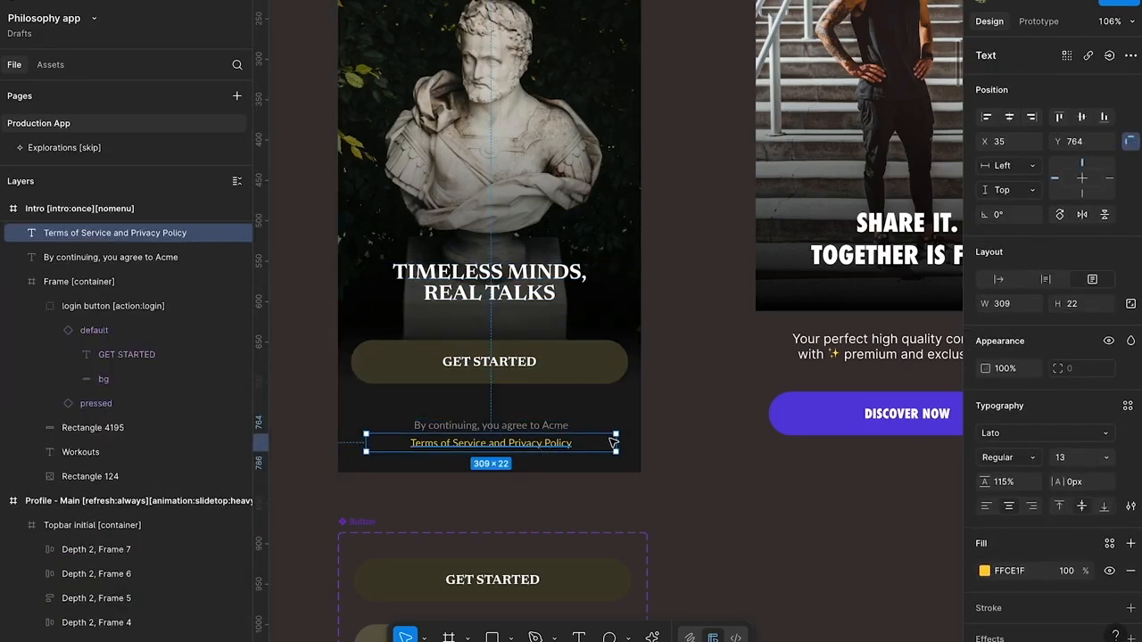
left_click(984, 571)
left_click(801, 497)
scroll(593, 522, "down", 3)
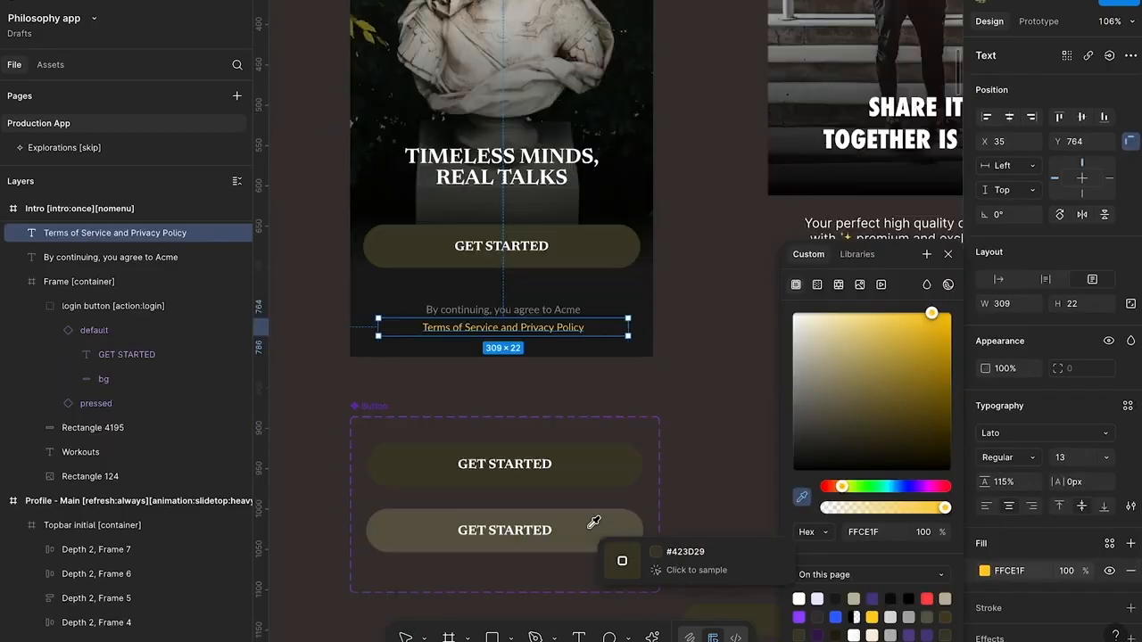
left_click(625, 478)
left_click(670, 295)
scroll(664, 299, "up", 3)
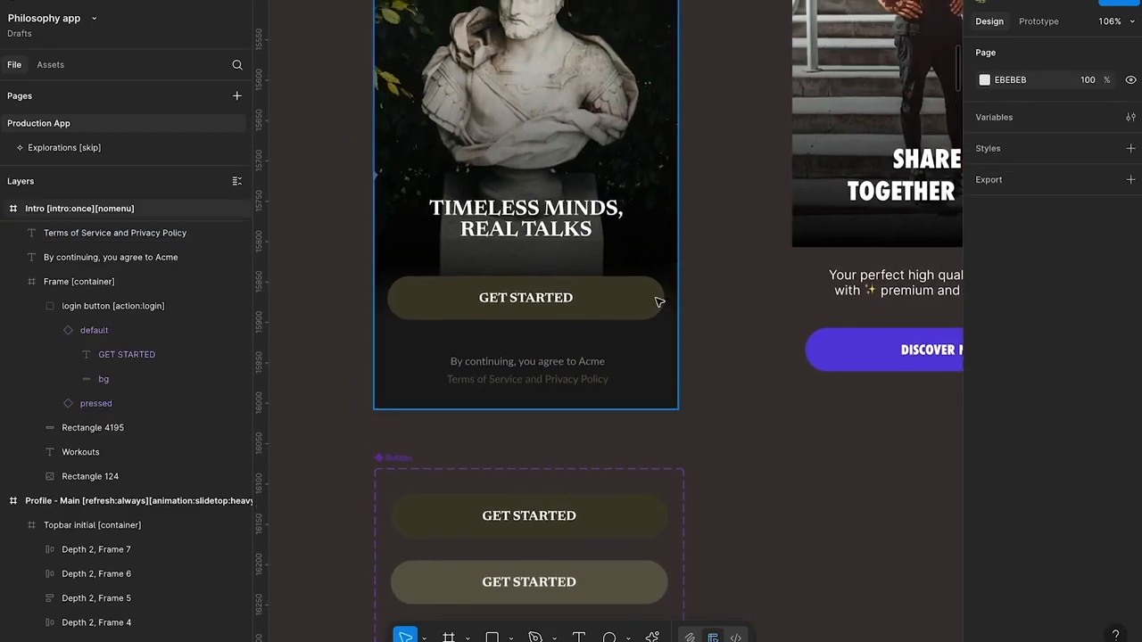
left_click(535, 379)
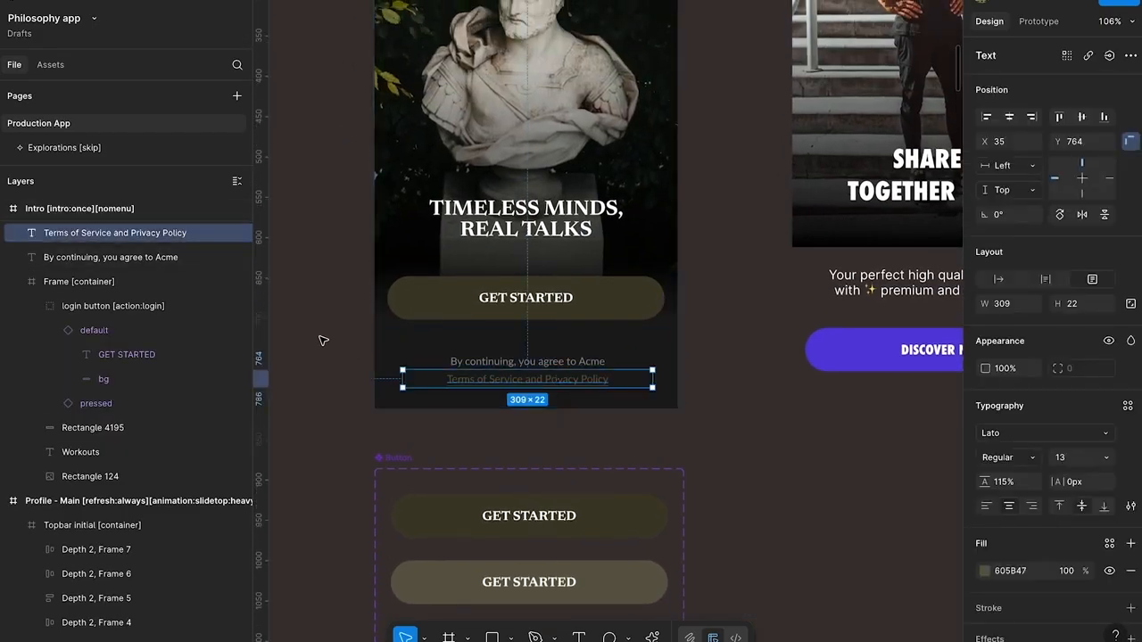
Draw two frames over the legal text, about 101 × 25 around "Terms of Service" and about 89 × 25 around "Privacy Policy"
scroll(323, 340, "up", 1)
left_click(334, 392)
left_click(467, 413)
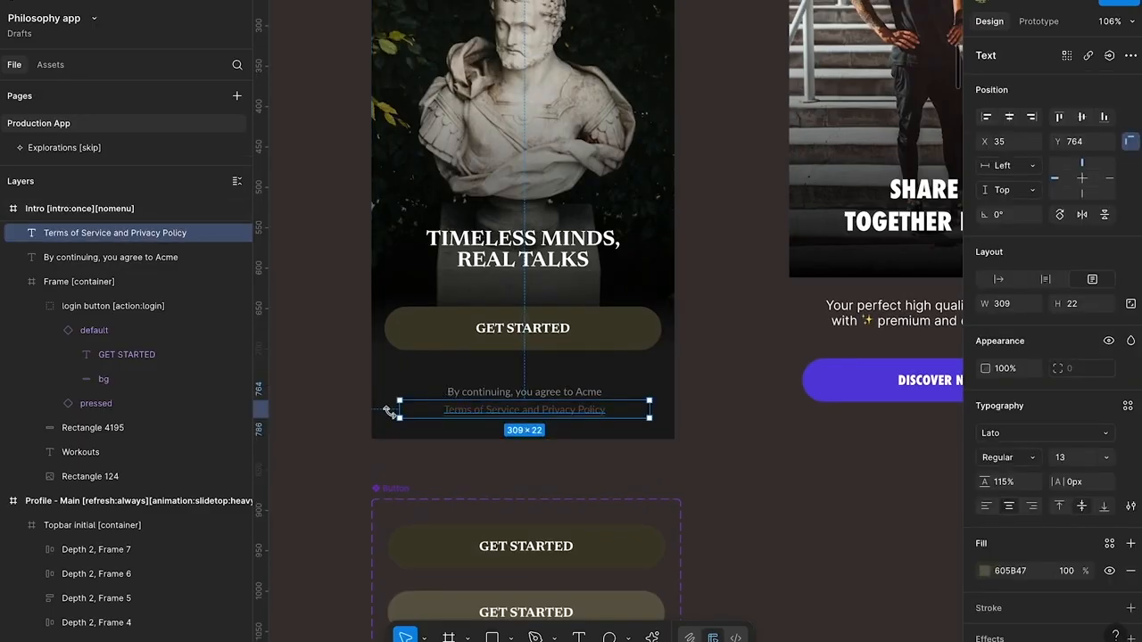
left_click(449, 637)
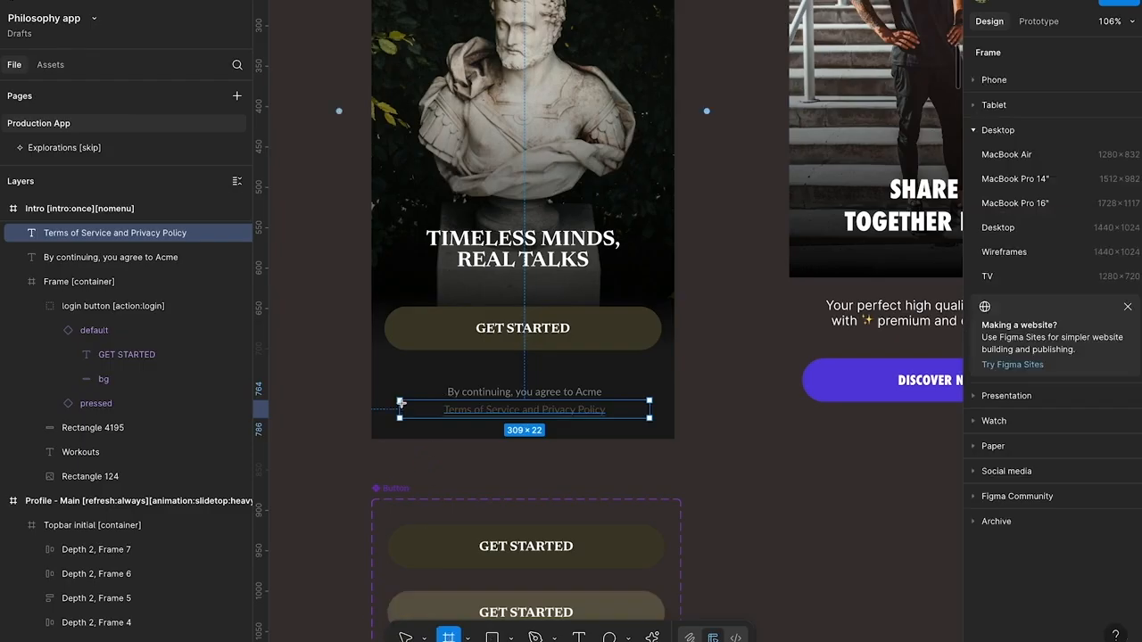
mouse_move(437, 403)
left_mouse_down()
mouse_move(524, 423)
mouse_move(611, 411)
left_mouse_up()
scroll(612, 411, "up", 5)
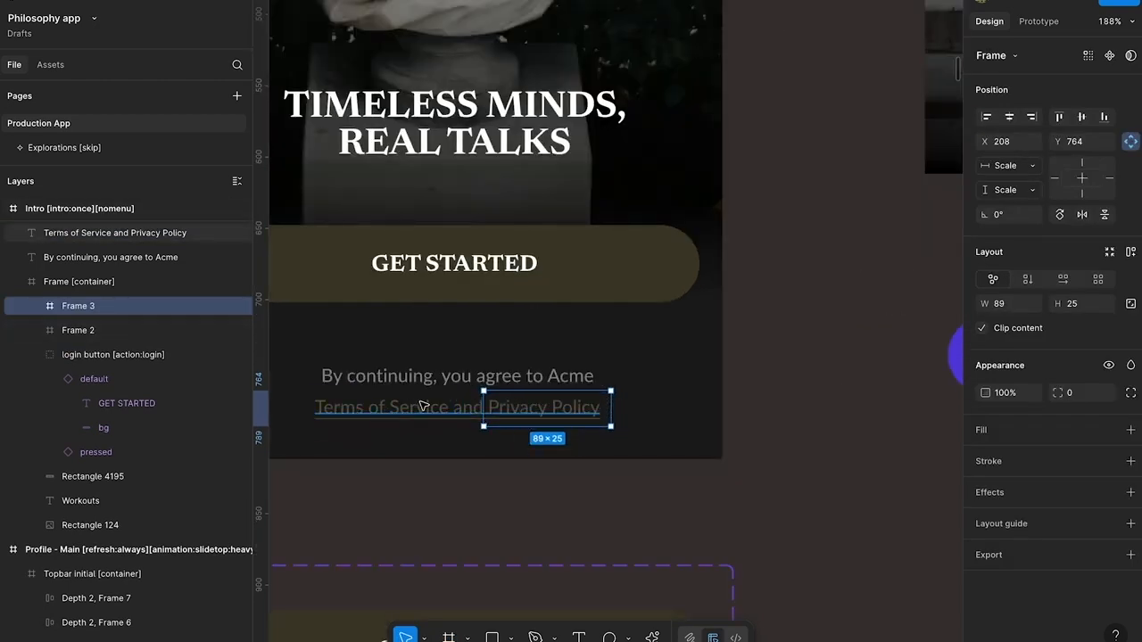
left_click(450, 397)
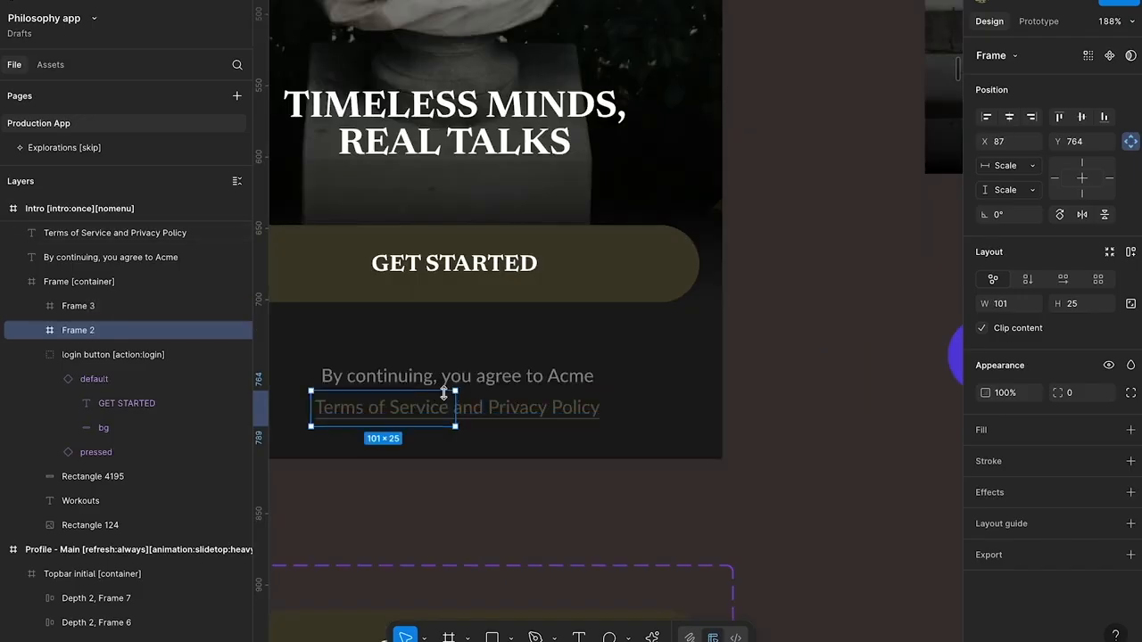
left_click(535, 397)
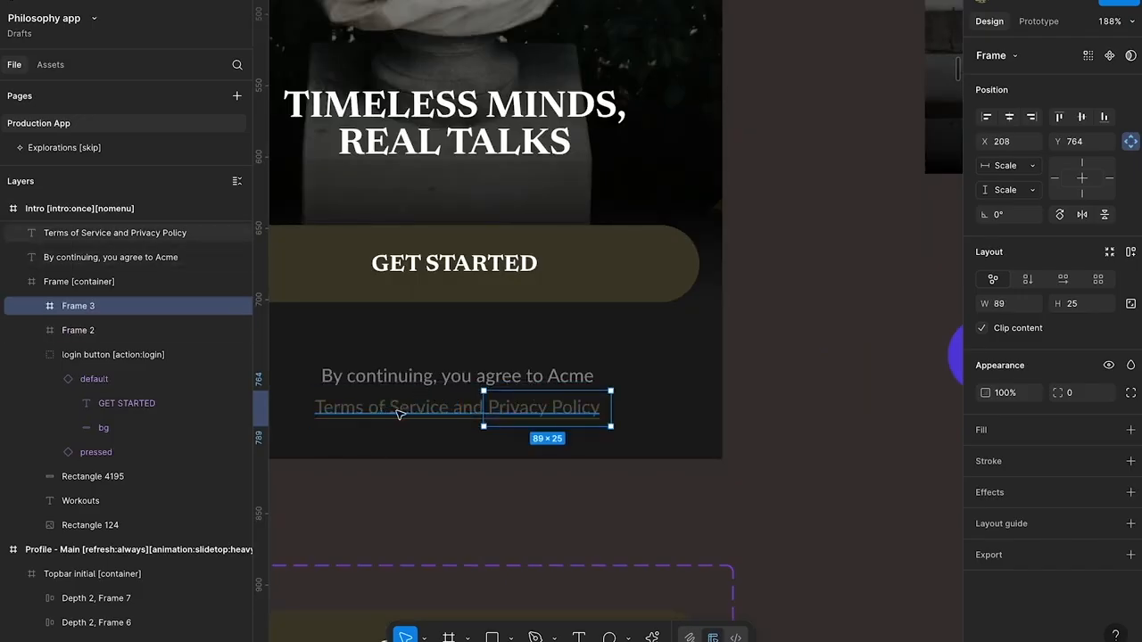
double_click(355, 411)
left_click(305, 406)
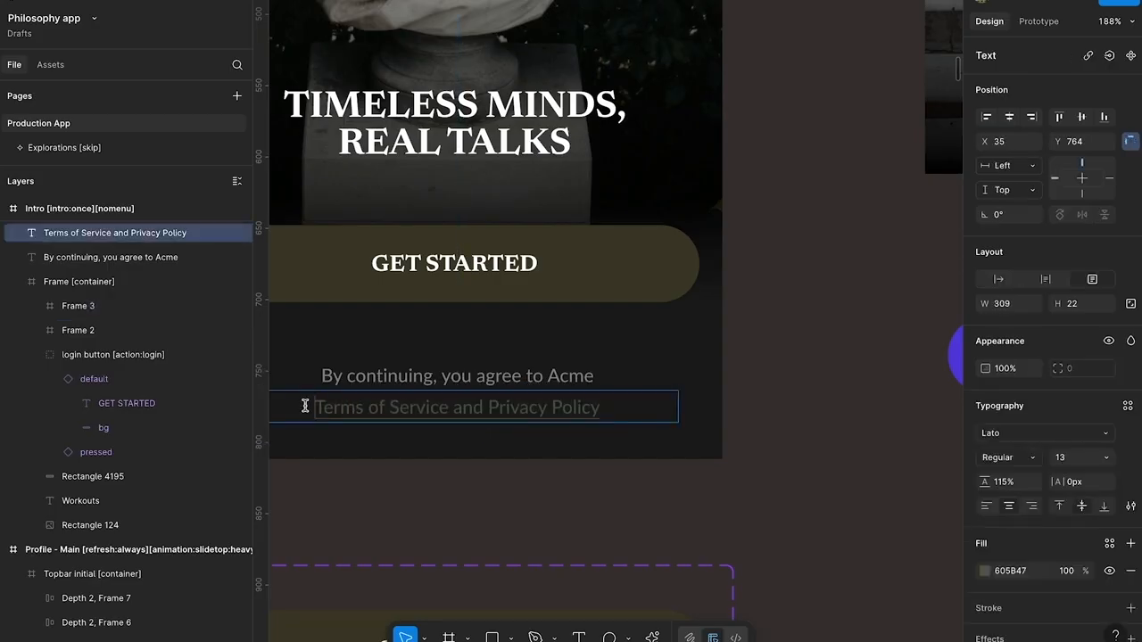
left_click(340, 450)
left_click(380, 476)
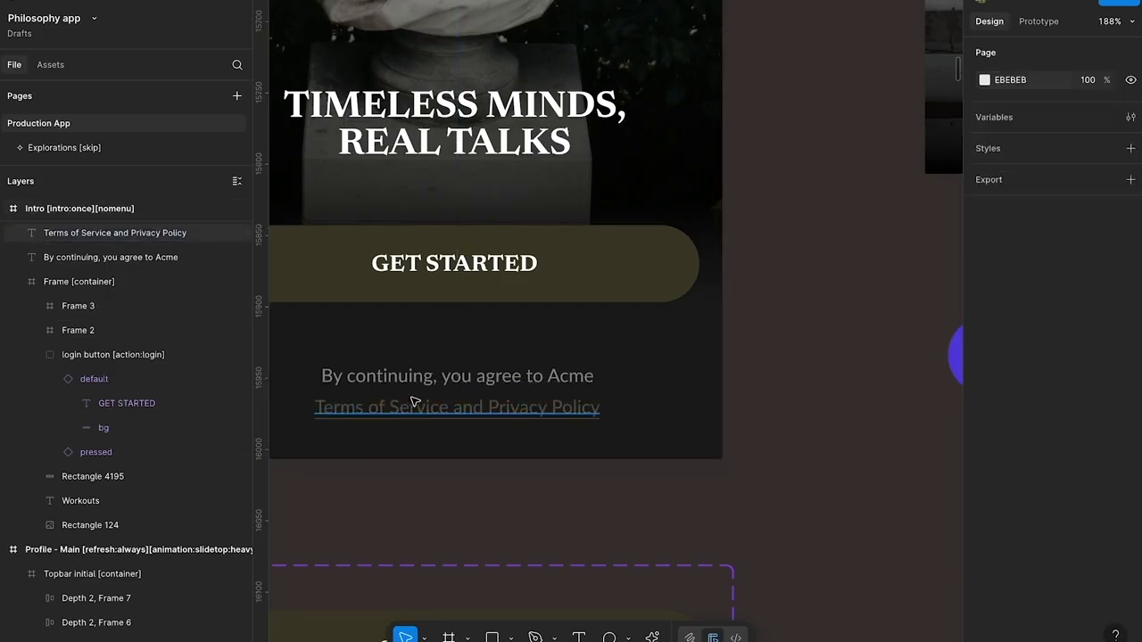
left_click(314, 402)
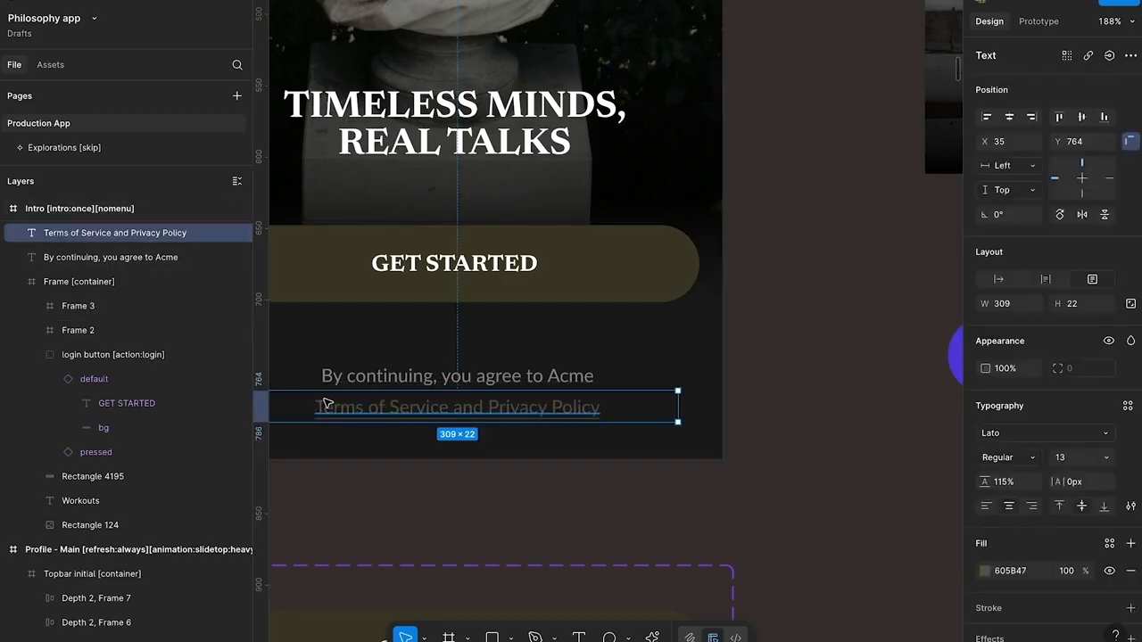
Take Frame 3 and Frame 2 out of Frame [container], place them above the legal texts, and select all four layers
left_click(107, 308)
left_click(106, 326, "shift")
mouse_move(106, 327)
left_mouse_down()
mouse_move(119, 230)
mouse_move(107, 317)
left_mouse_up()
scroll(111, 294, "up", 2)
left_click(72, 395, "shift")
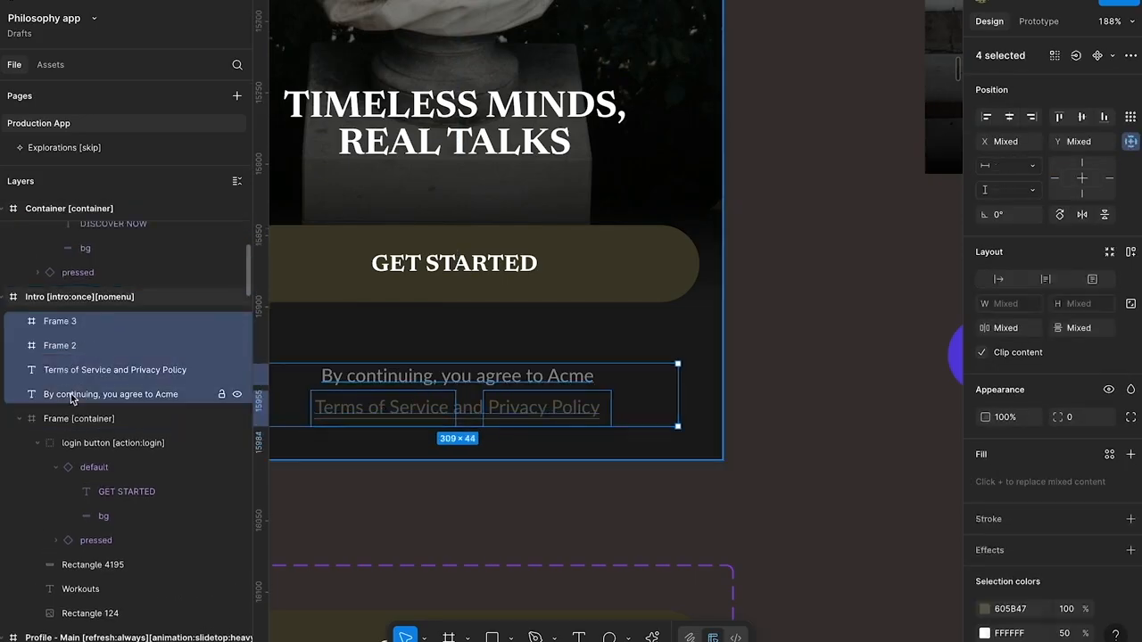
Move the two link frames and both legal text layers into the intro's Frame [container], directly beneath Rectangle 124
scroll(98, 462, "down", 1)
left_click_drag(71, 394, 74, 527)
scroll(98, 460, "down", 1)
scroll(62, 376, "up", 3)
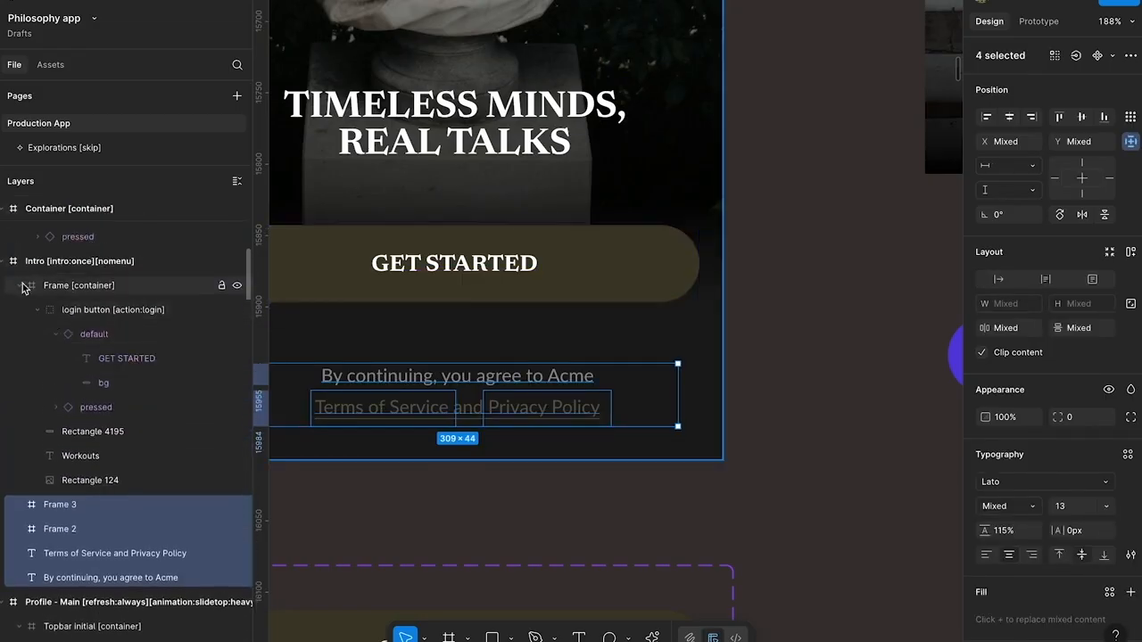
left_click(18, 287)
left_click_drag(33, 305, 83, 298)
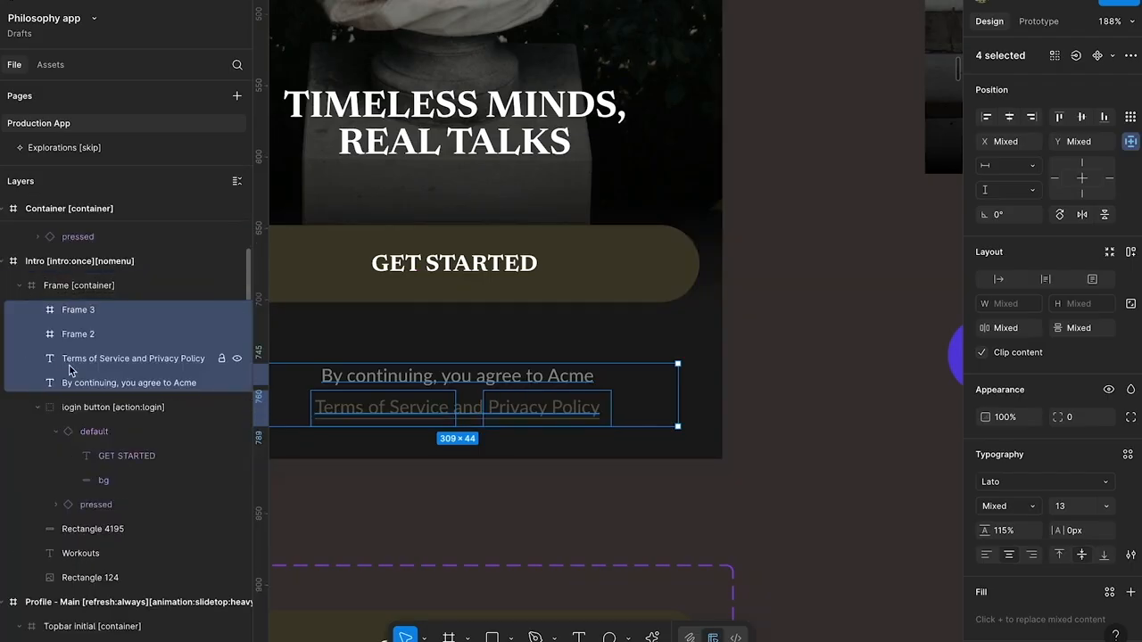
left_click(37, 408)
left_click_drag(78, 384, 98, 491)
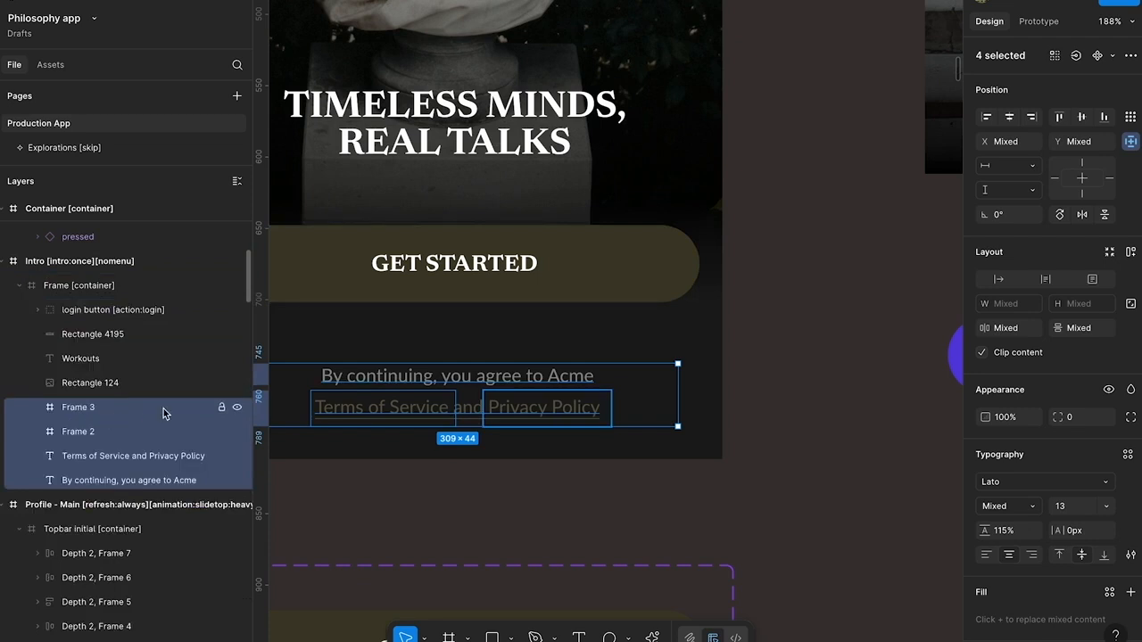
Rename Frame 3 as "privacy policy link" and copy its name
left_click(98, 412)
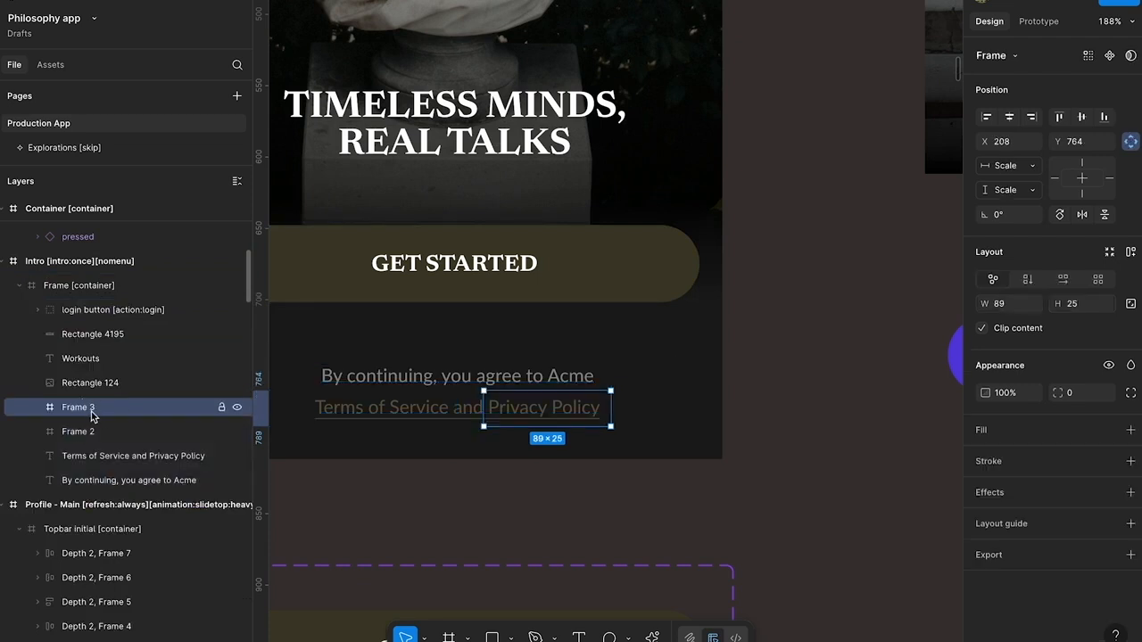
double_click(91, 411)
type("privacy policy")
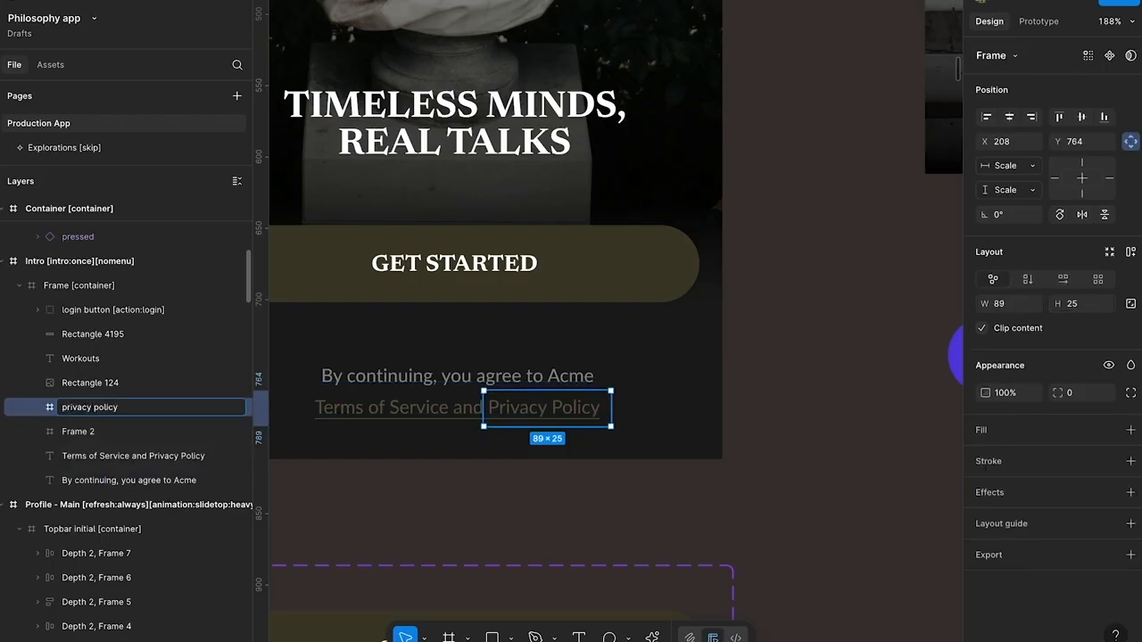
key("super+a")
key("super+c")
Rename Frame 2 as "terms of service link" by pasting the copied name and replacing its first words
double_click(100, 435)
key("super+v")
double_click(109, 433)
key("alt+BackSpace")
key("alt+BackSpace")
type("terms of servic")
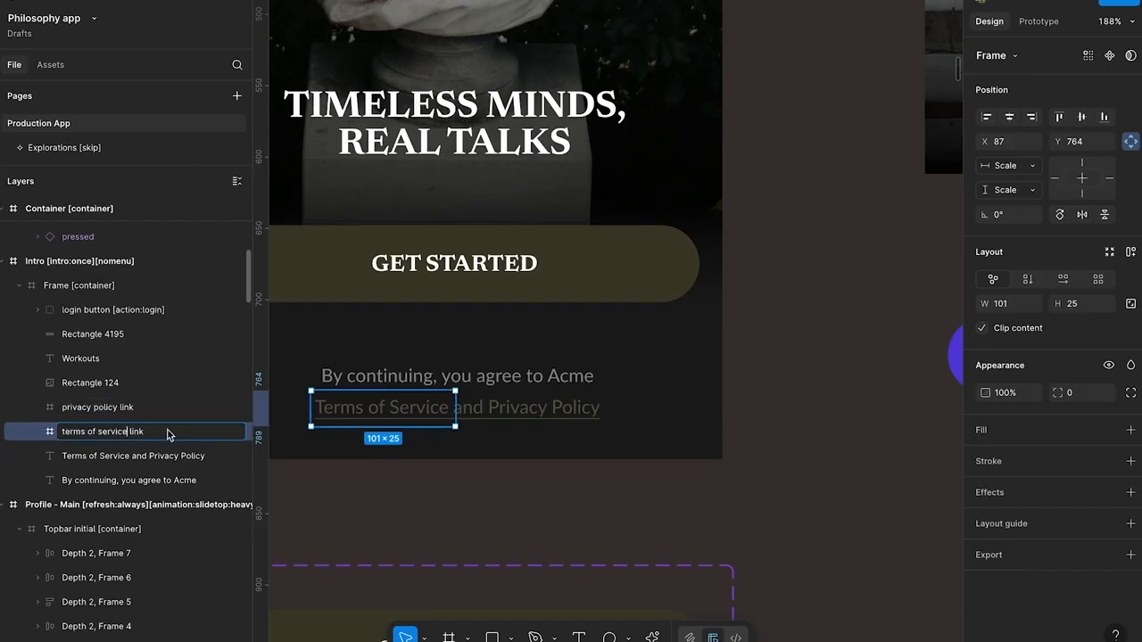
left_click(149, 410)
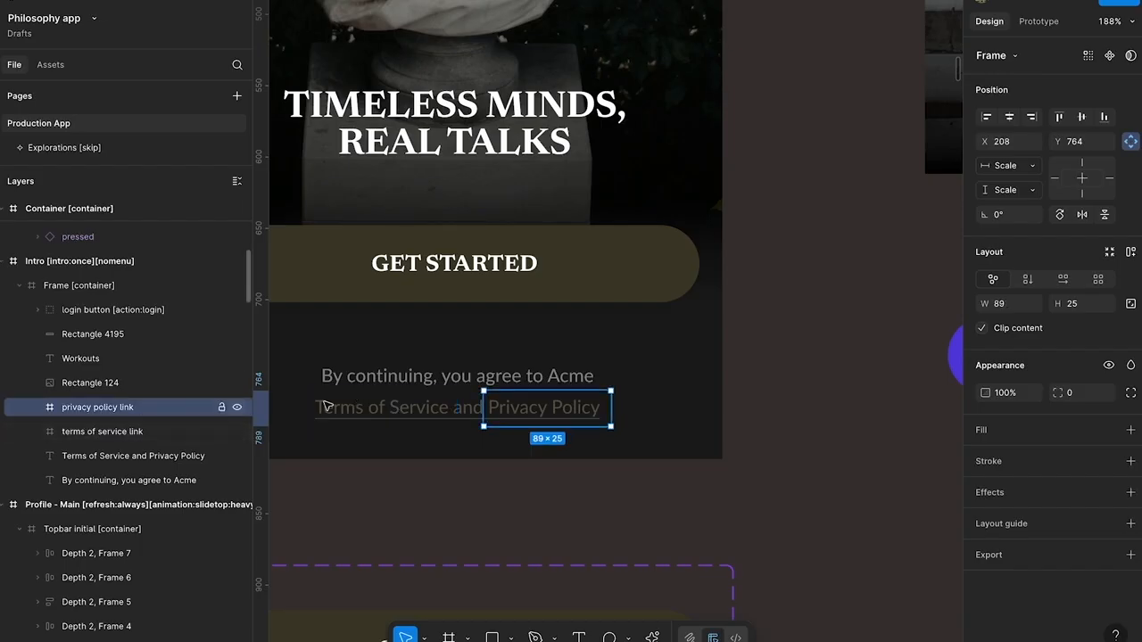
Run the Figma to Bravo Studio plugin, search its tag list for "url", and expand the Mobile Action tags
right_click(656, 482)
mouse_move(714, 496)
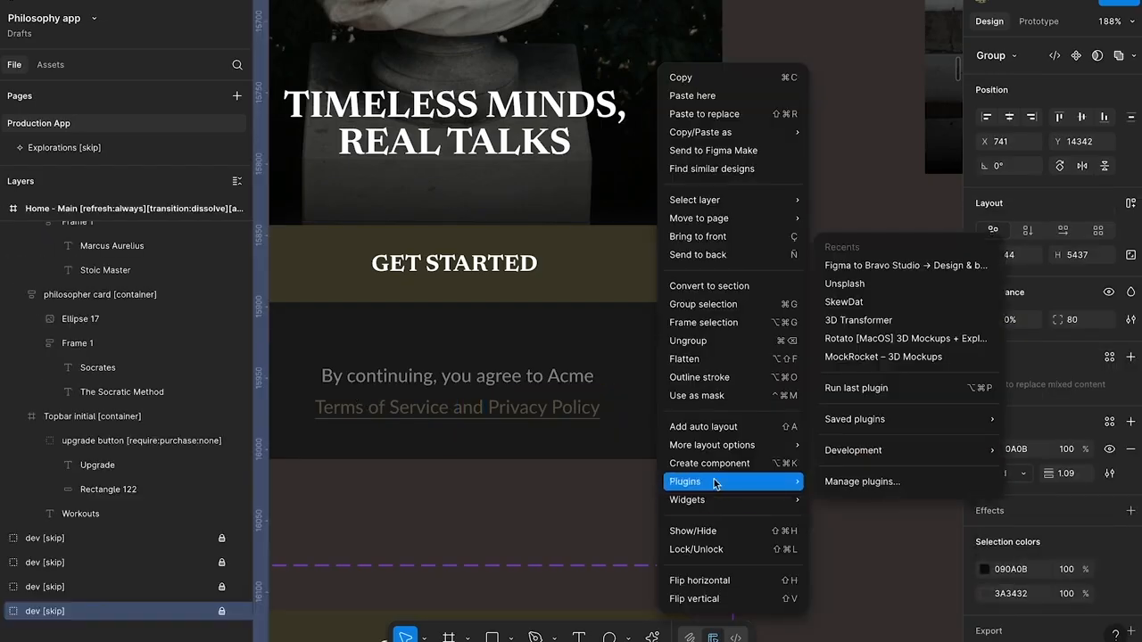
left_click(875, 271)
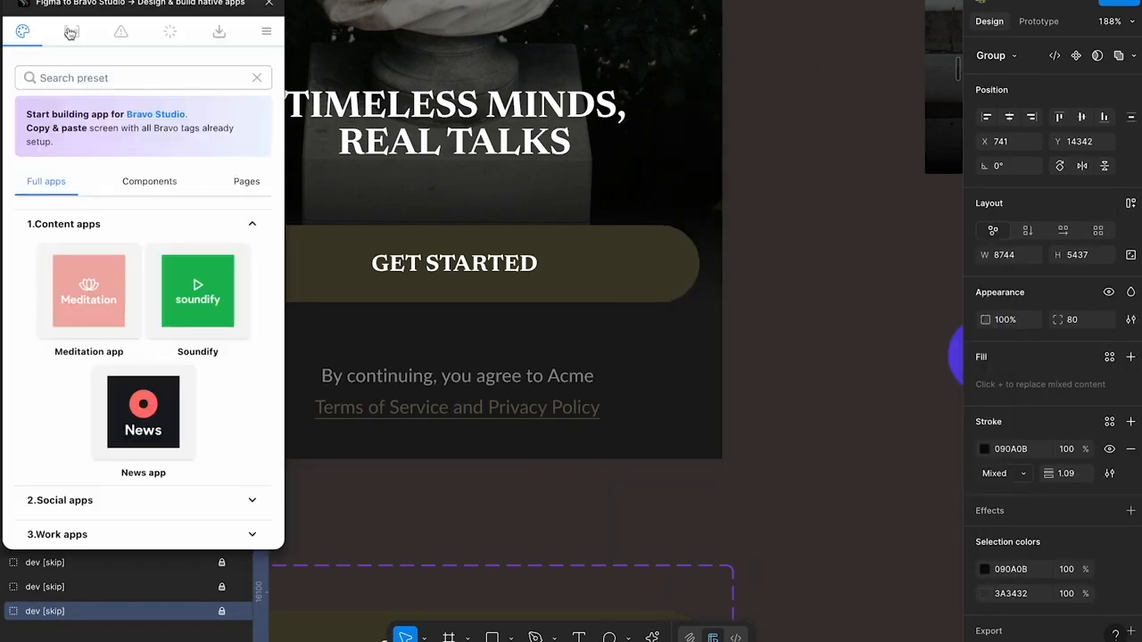
left_click(73, 34)
left_click(88, 139)
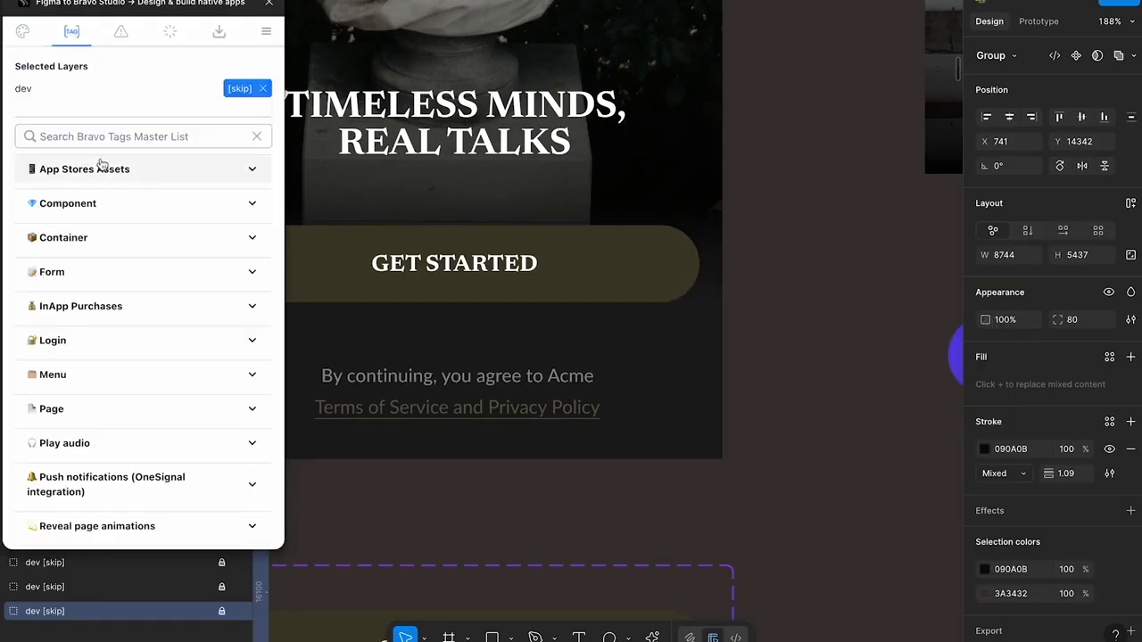
type("url")
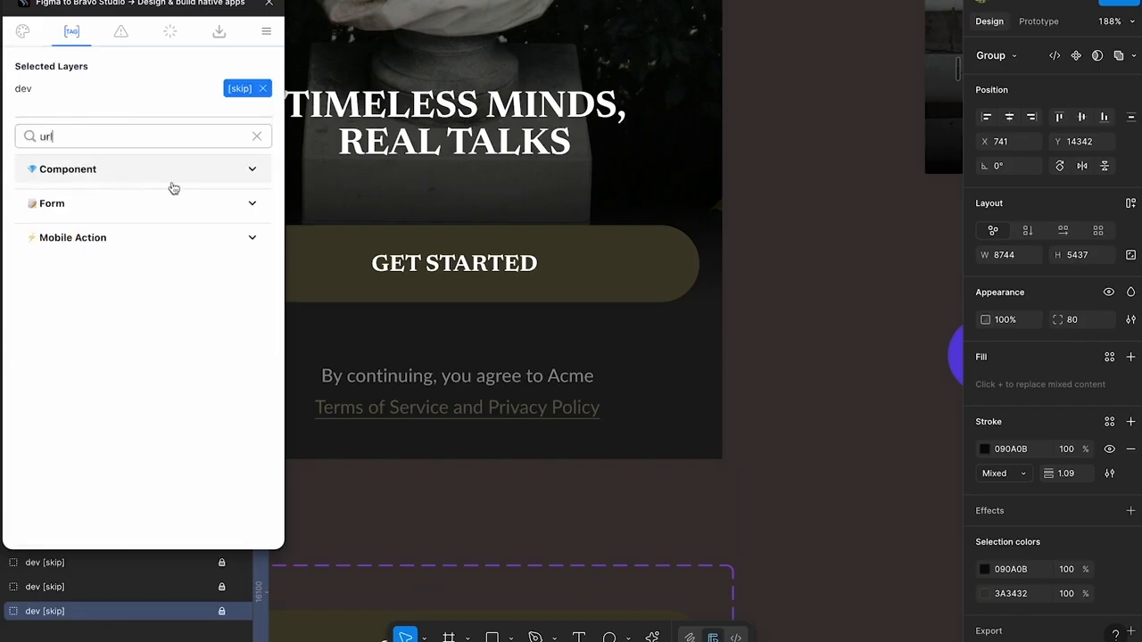
left_click(248, 237)
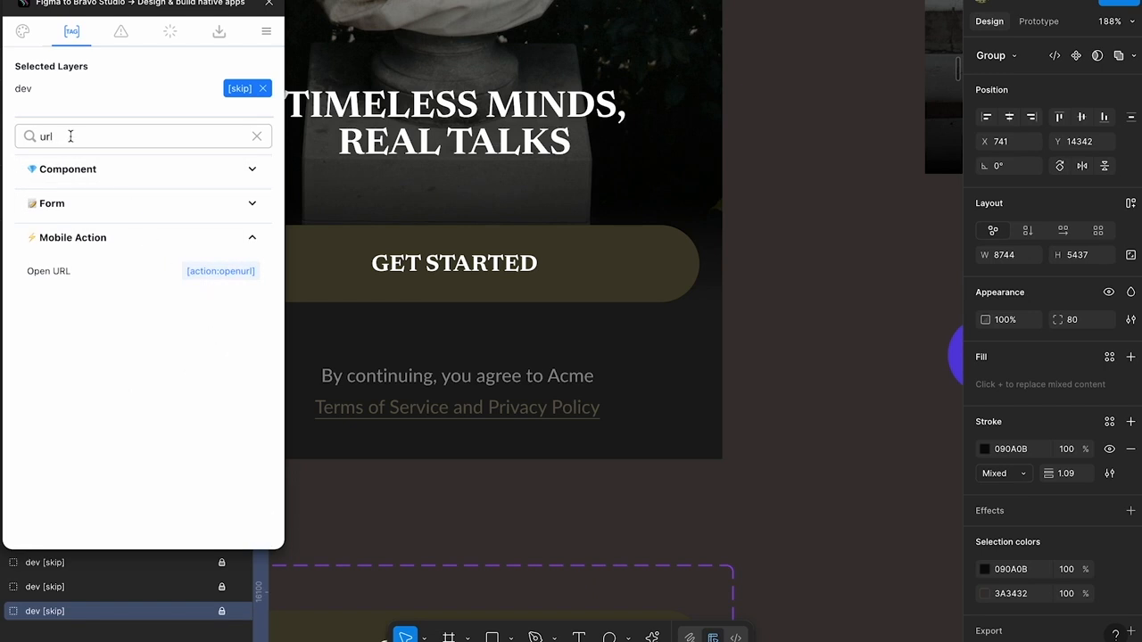
Tag the terms of service link frame with [action:openurl], separating the tag from the frame name with a space
left_click(214, 277)
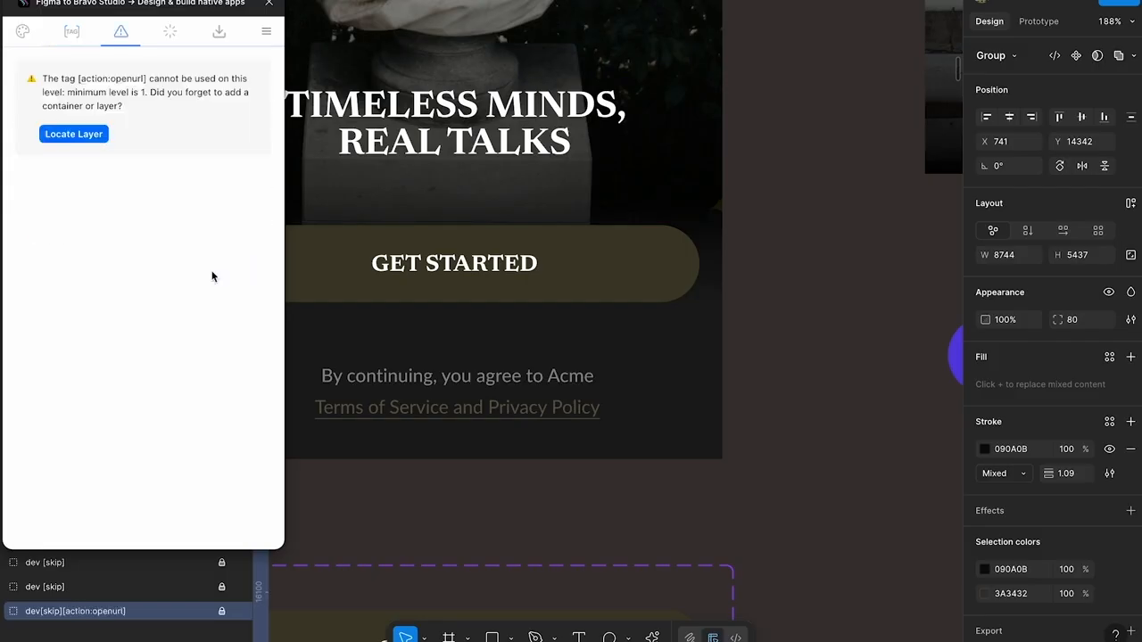
left_click_drag(186, 11, 778, 94)
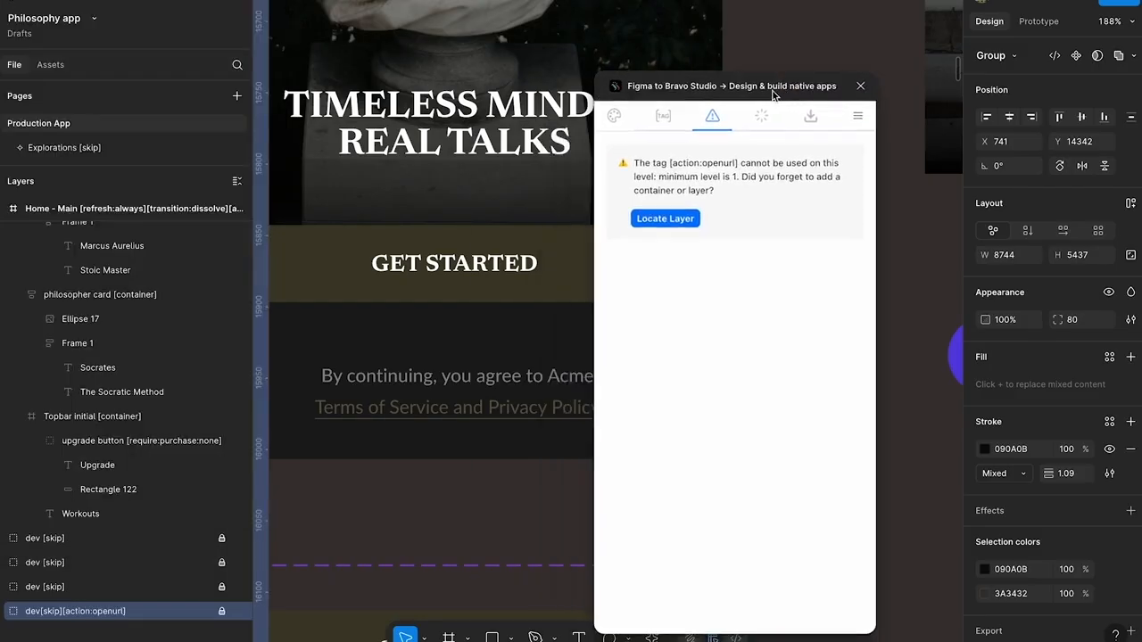
left_click(429, 403)
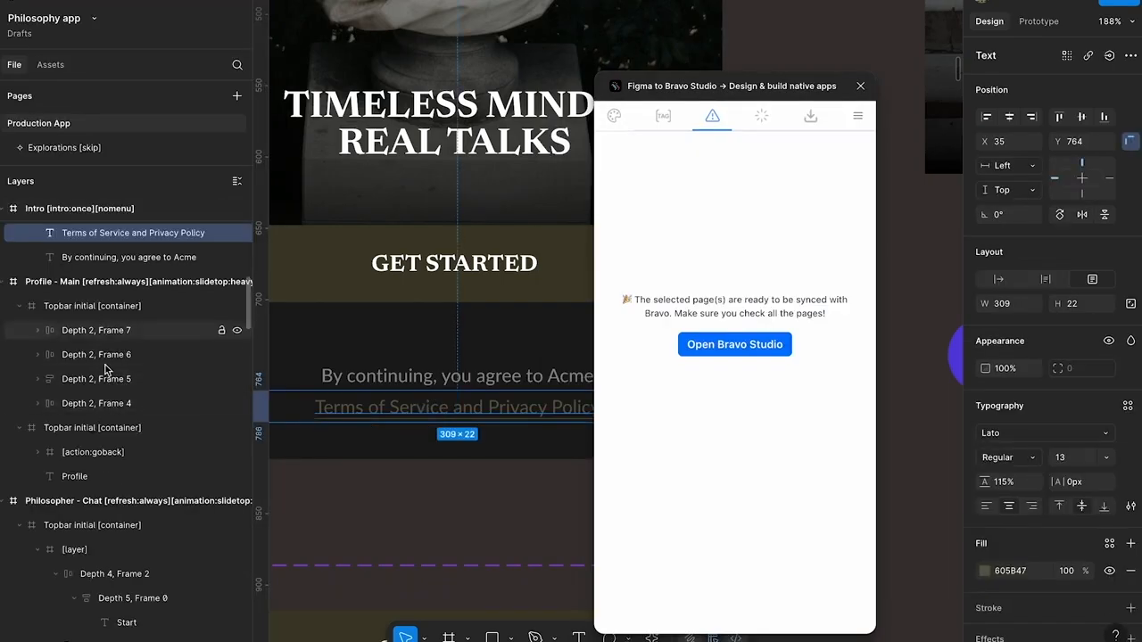
left_click(98, 358)
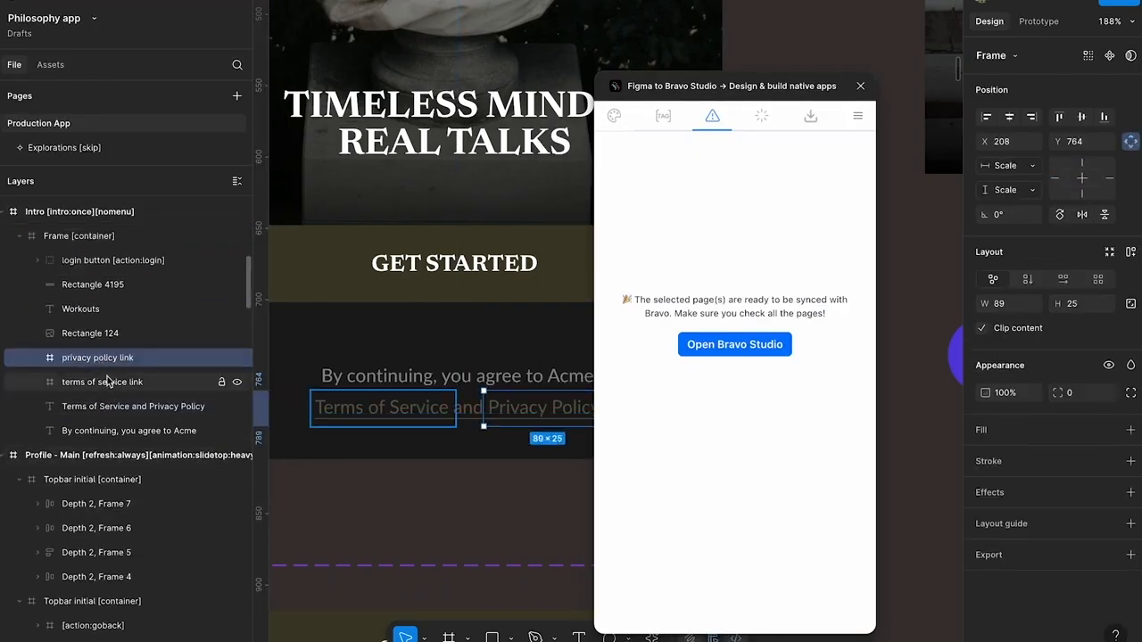
left_click(105, 382)
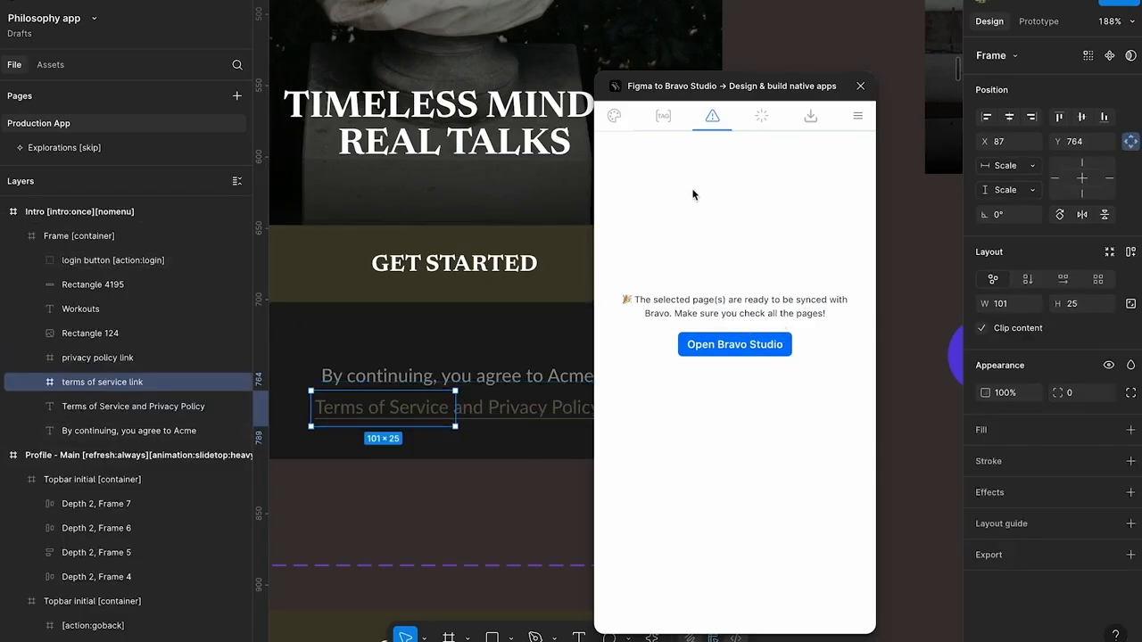
left_click(663, 117)
left_click(812, 353)
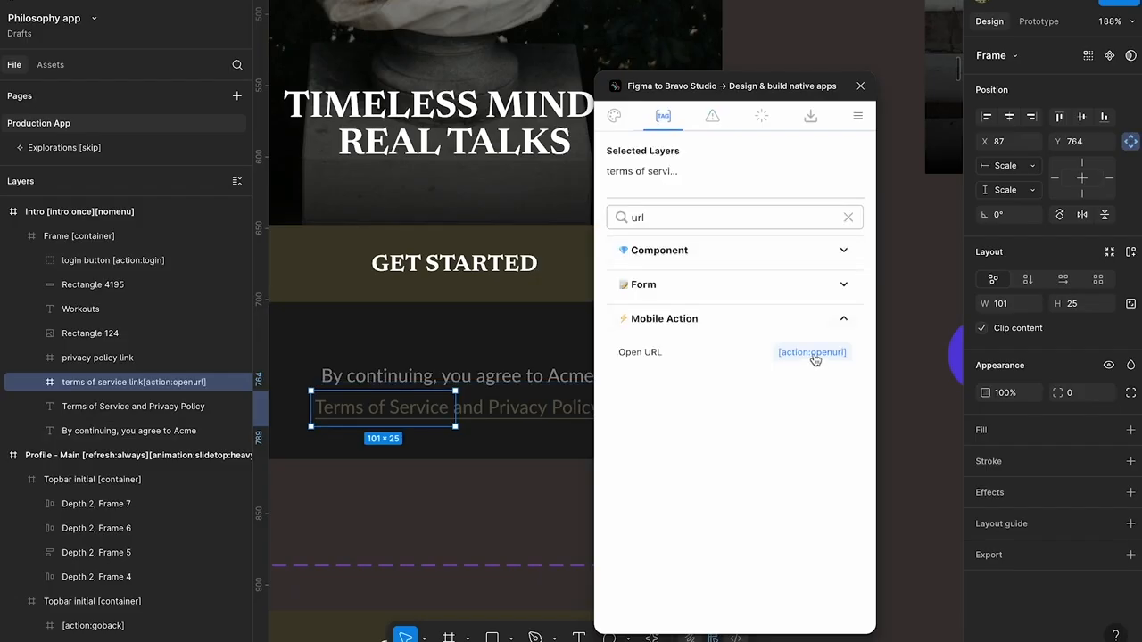
double_click(147, 390)
left_click(146, 389)
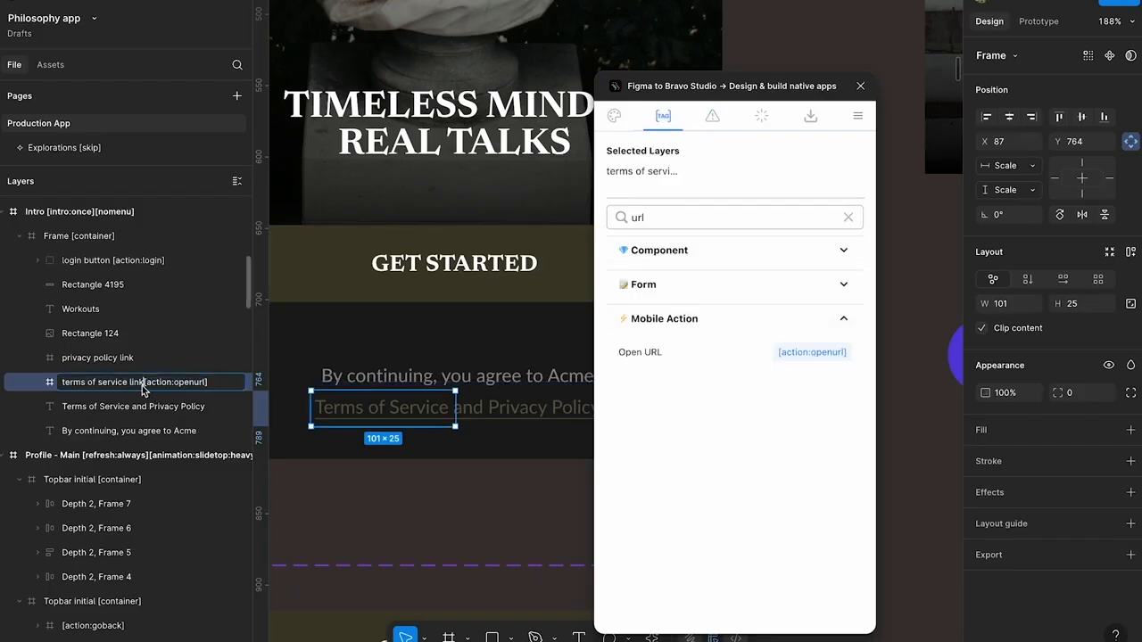
left_click(158, 406)
Tag the privacy policy link frame with [action:openurl], separating the tag from the frame name with a space
left_click(157, 357)
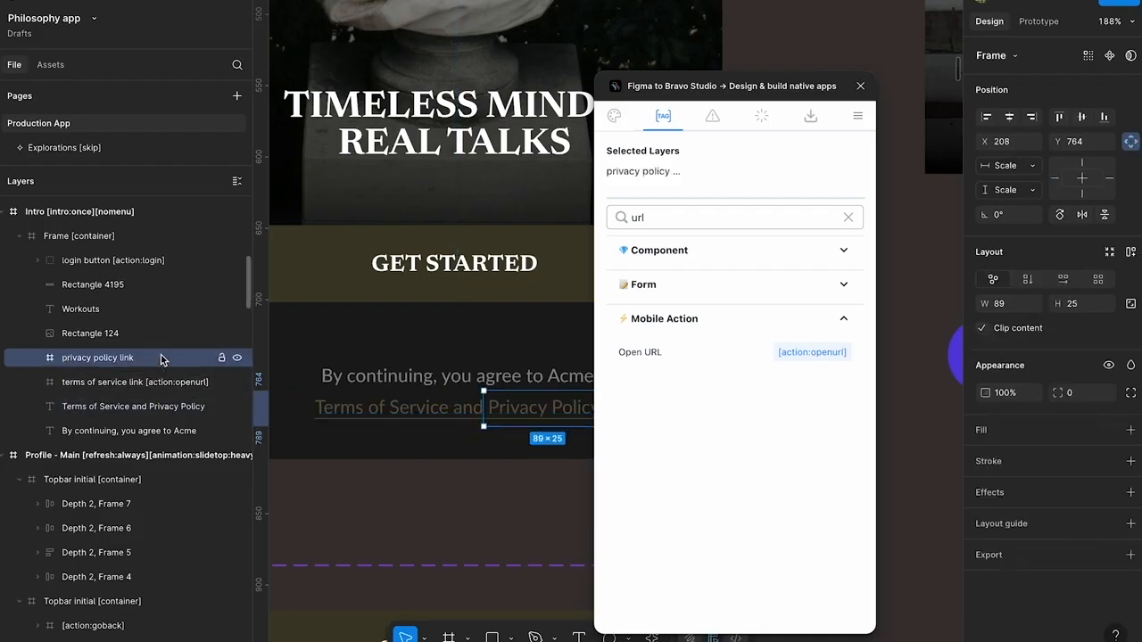
left_click(811, 352)
double_click(134, 358)
left_click(130, 358)
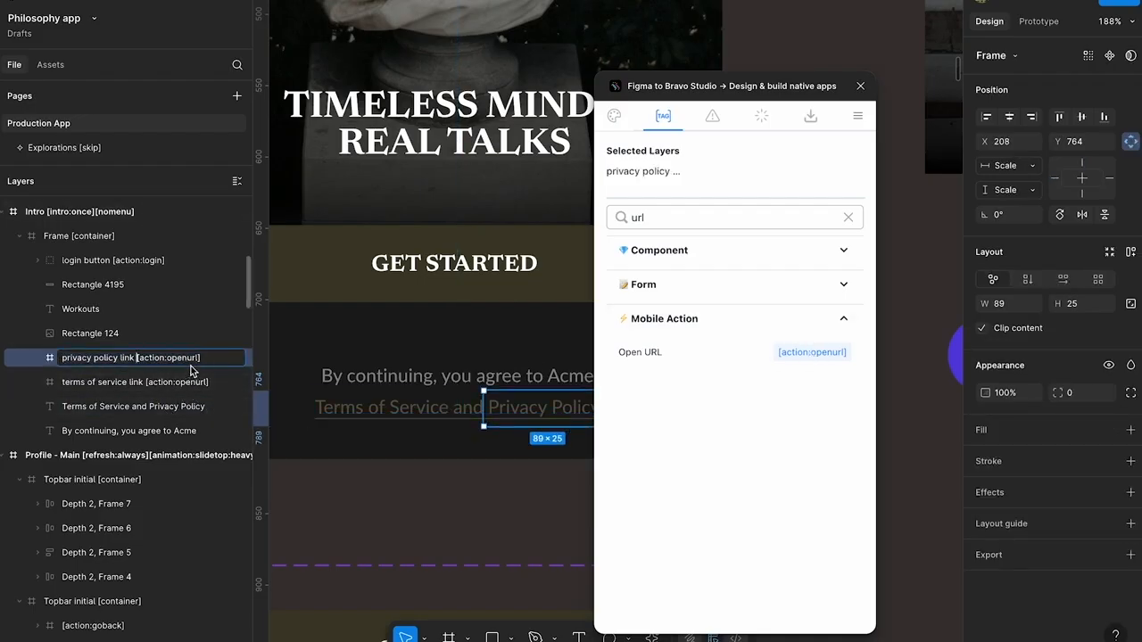
key("Return")
Try adding ":http" to the privacy policy link's [action:openurl] tag
left_click(190, 382, "shift")
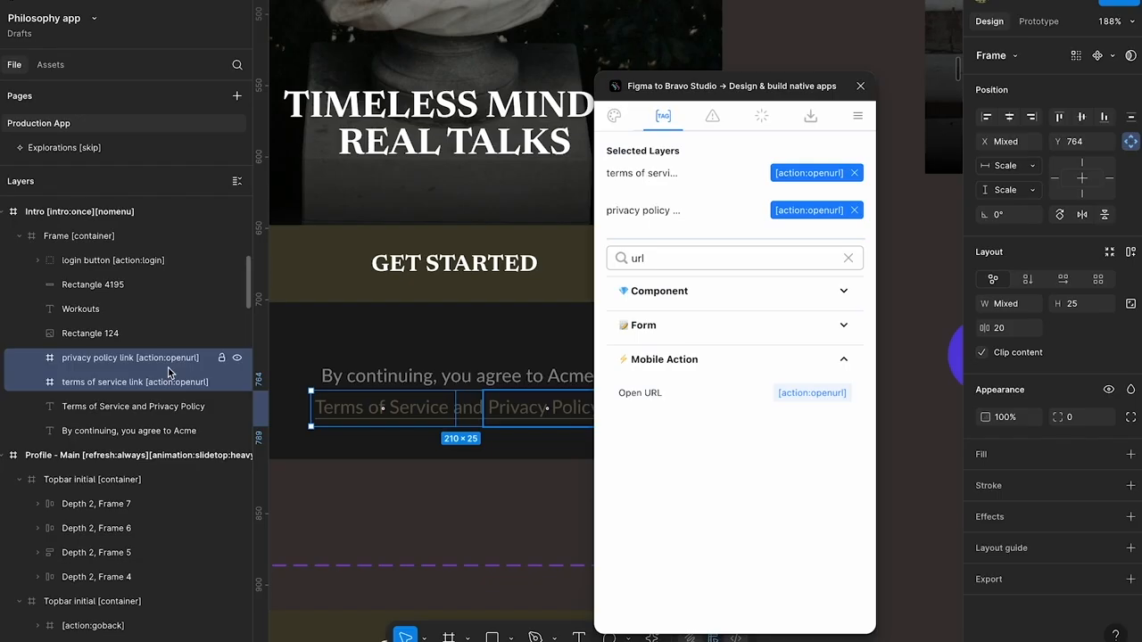
double_click(170, 364)
left_click(205, 357)
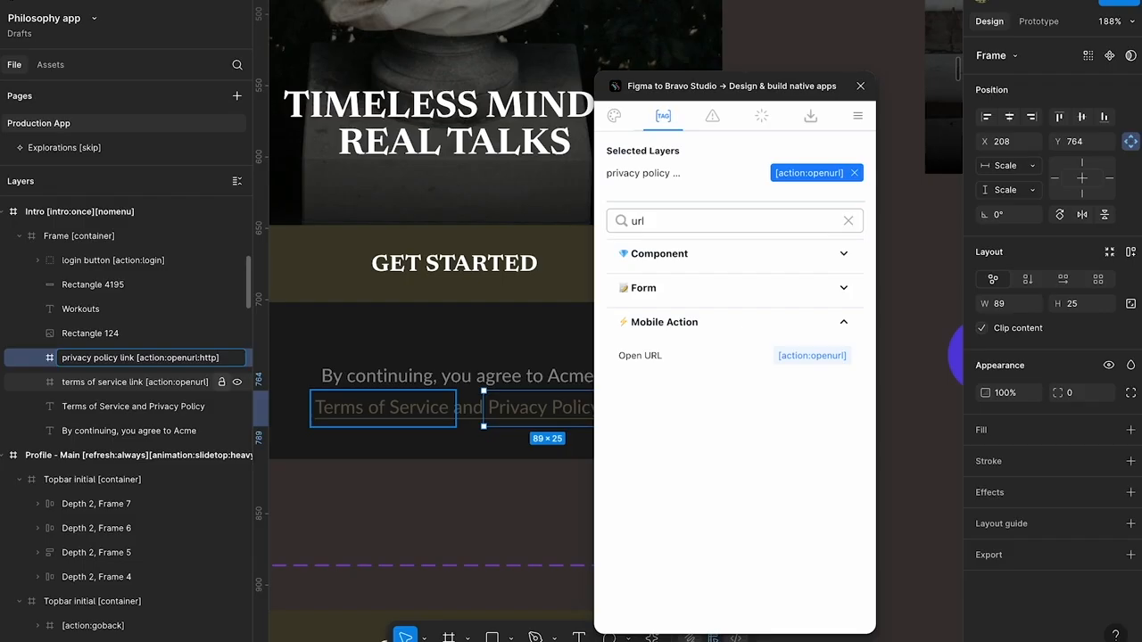
key("BackSpace")
key("BackSpace")
key("BackSpace")
key("BackSpace")
key("Return")
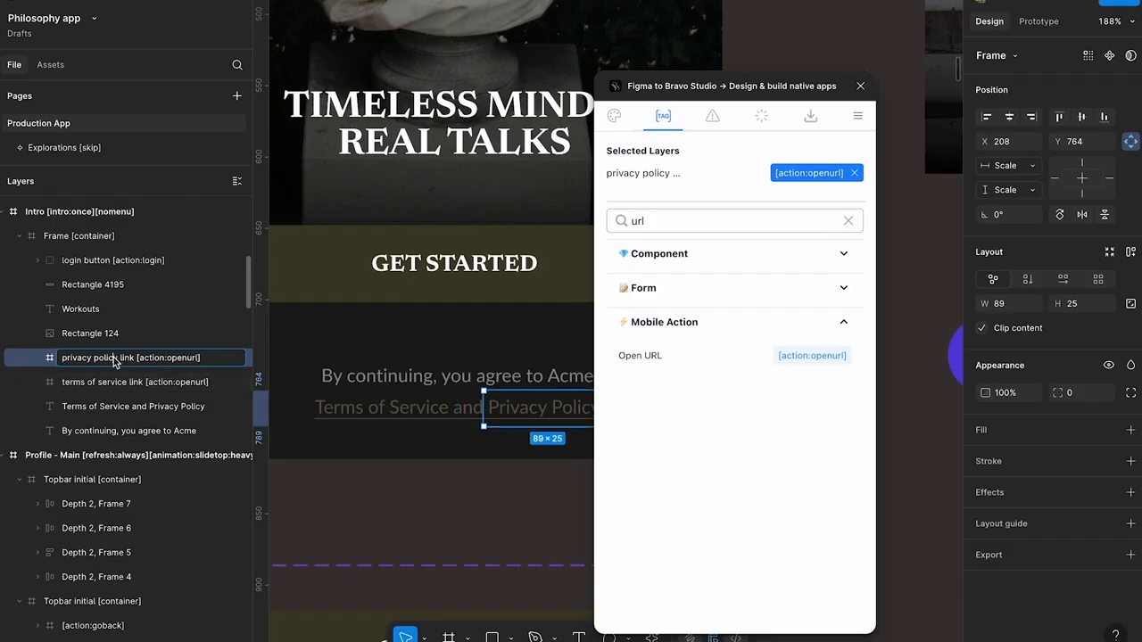
Close the Figma to Bravo Studio plugin and deselect the privacy policy link frame
left_click(119, 379)
left_click(124, 343)
left_click(125, 358)
left_click(129, 382)
left_click(132, 358)
left_click(860, 86)
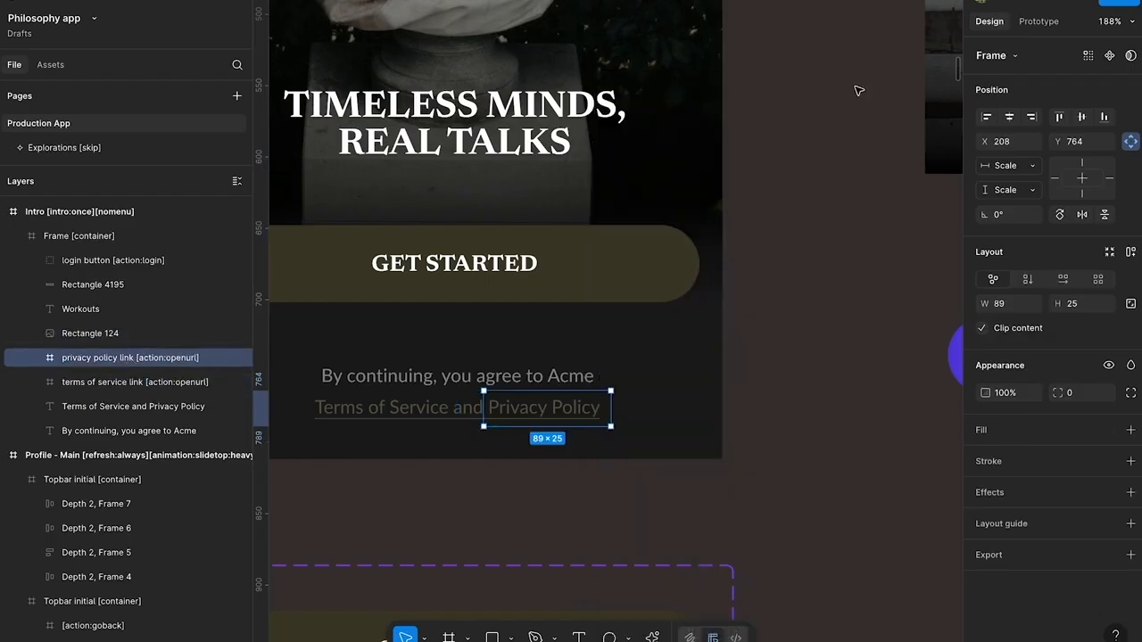
scroll(815, 270, "down", 5)
left_click(815, 270)
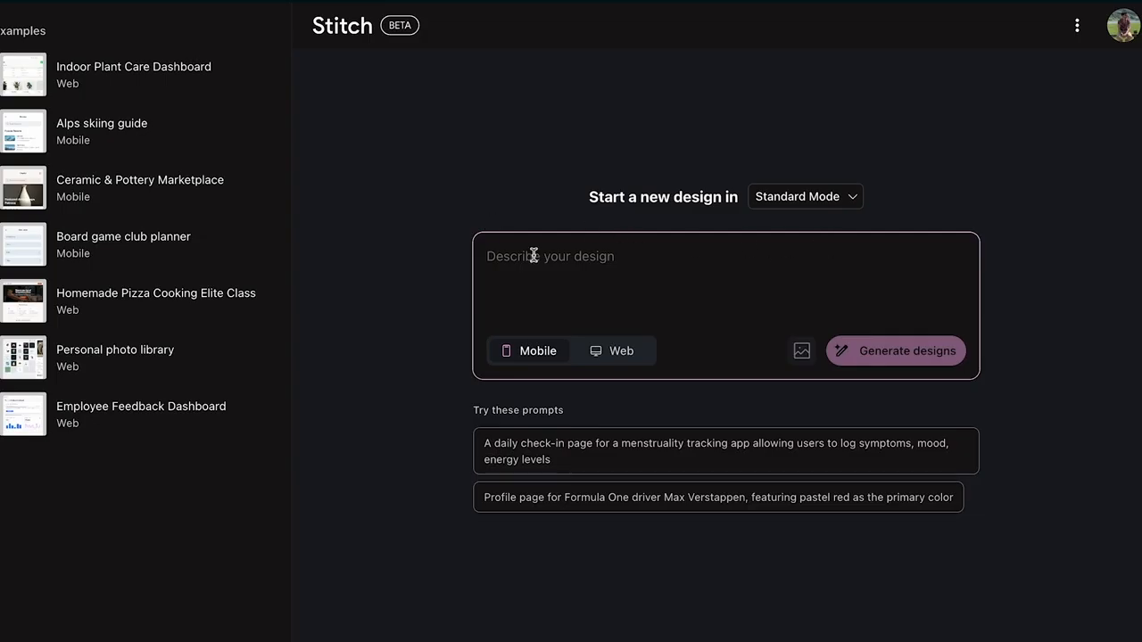
In Stitch, paste the prompt describing the Noēma philosophy app's five mobile screens and classical styling
left_click(613, 259)
key("ctrl+v")
scroll(631, 315, "up", 1)
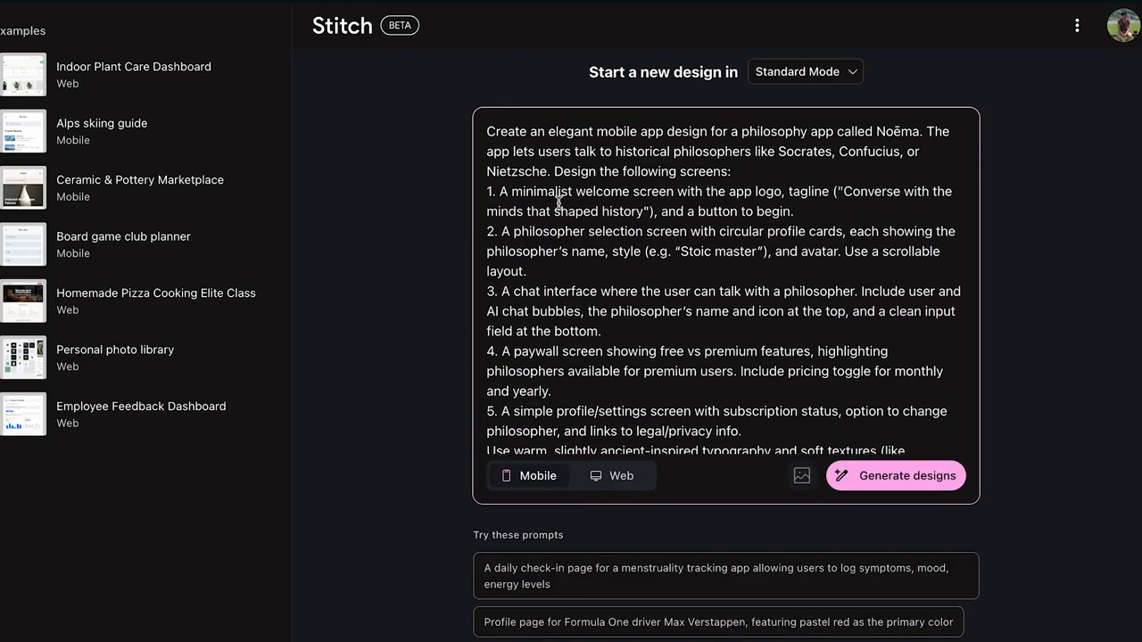
Review the prompt's app summary, the welcome, selection, chat, paywall and profile screen descriptions, and the closing style instructions
left_click_drag(487, 131, 919, 128)
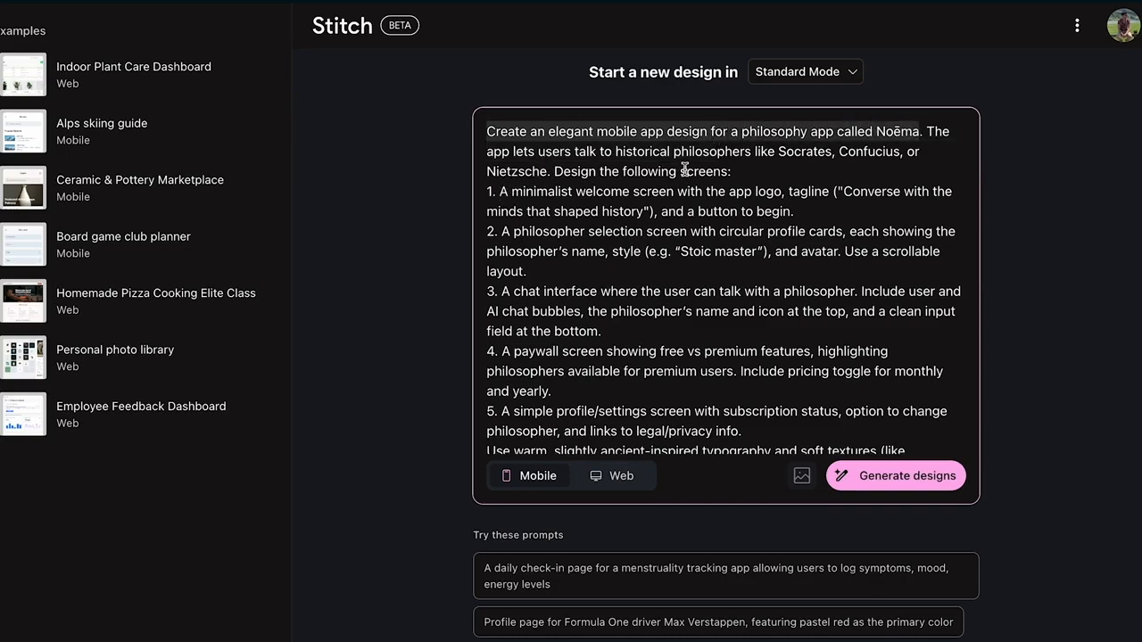
left_click_drag(496, 190, 688, 190)
left_click_drag(518, 231, 700, 233)
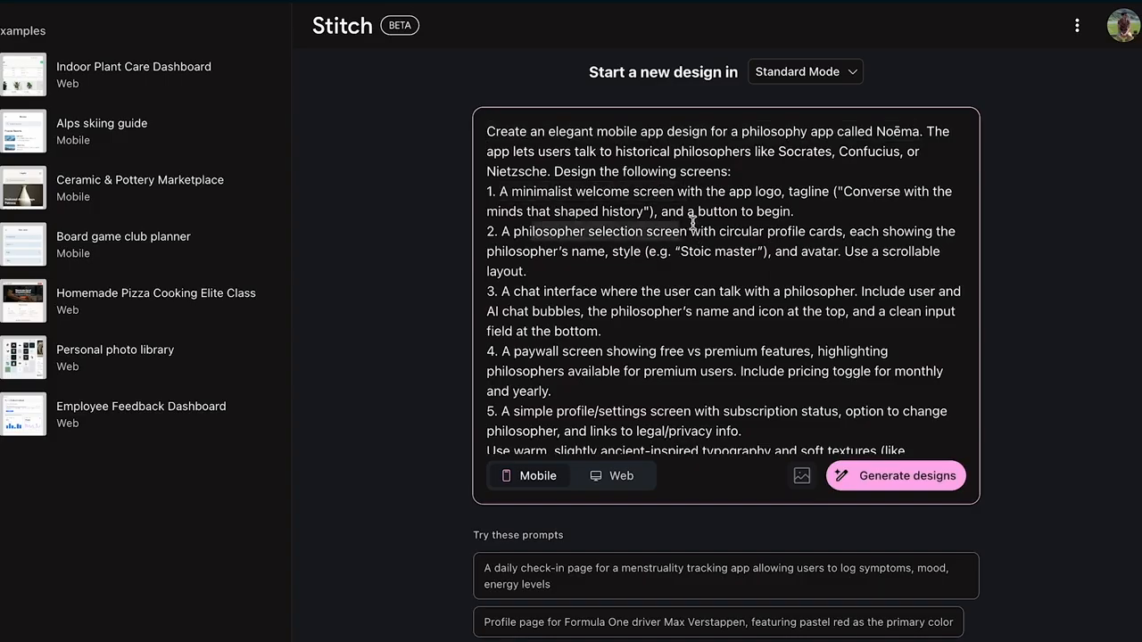
scroll(543, 257, "down", 1)
left_click_drag(514, 245, 592, 243)
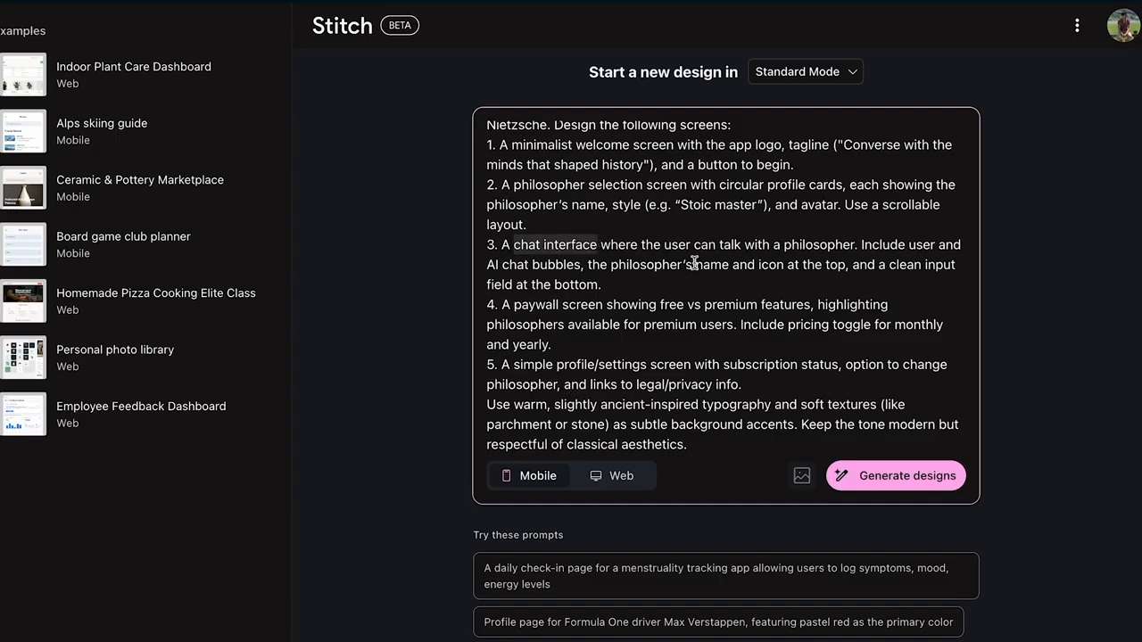
left_click_drag(613, 286, 487, 249)
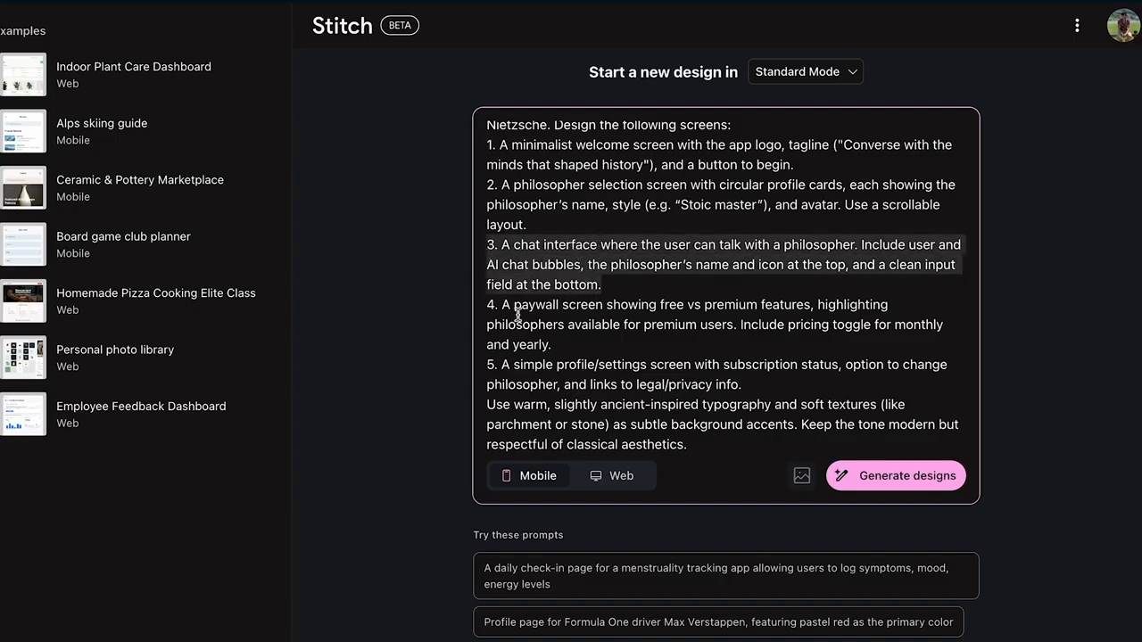
left_click_drag(505, 304, 604, 301)
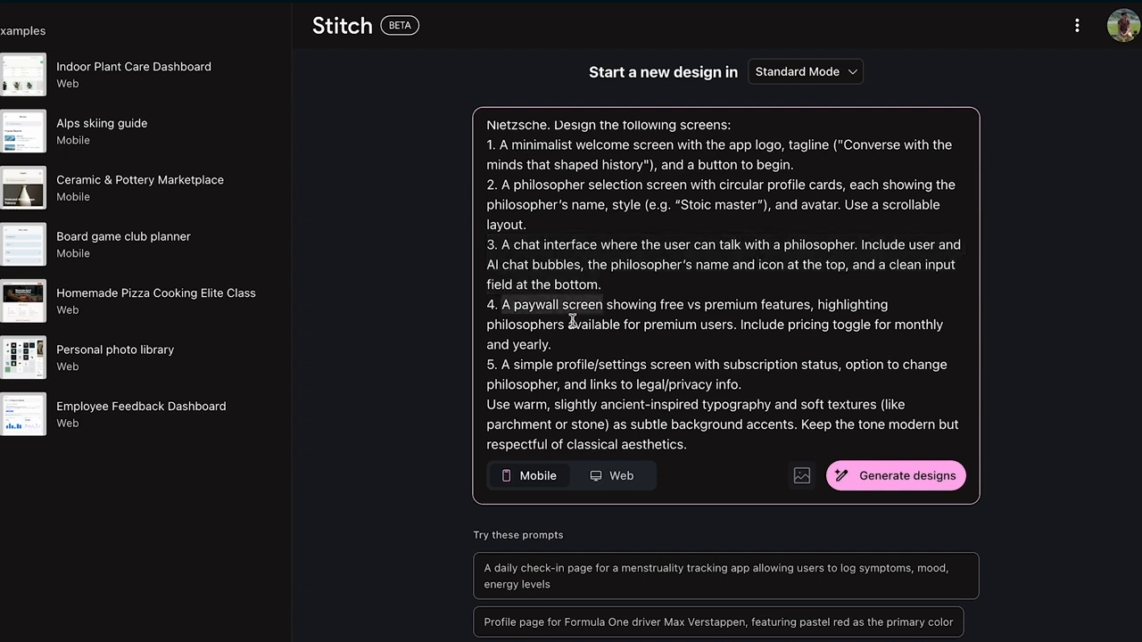
left_click_drag(503, 366, 646, 360)
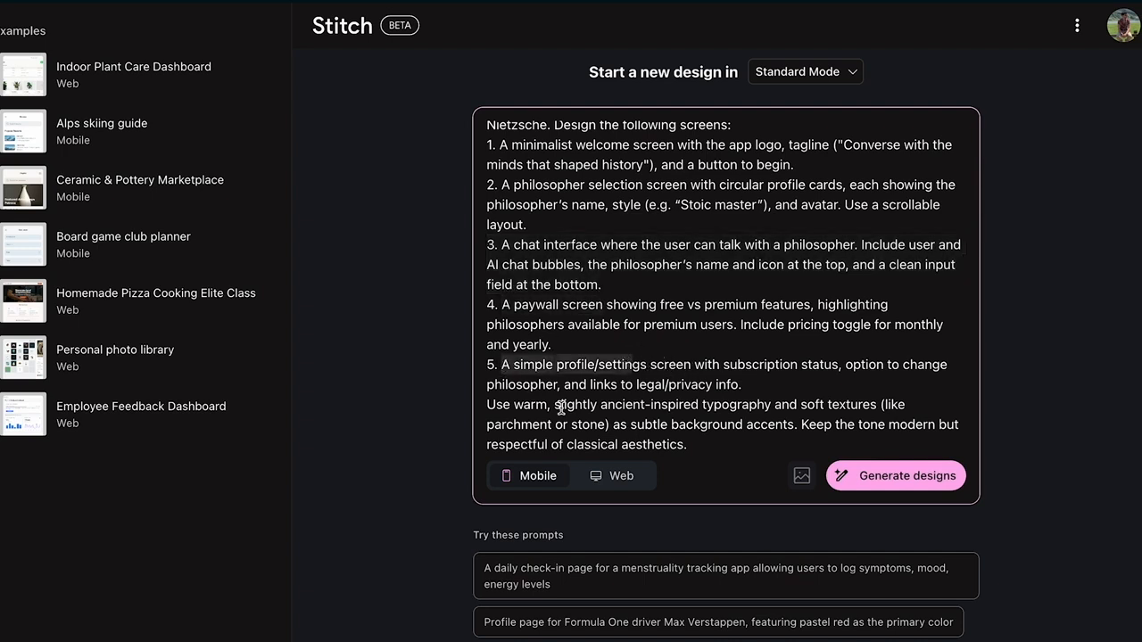
left_click_drag(712, 444, 482, 413)
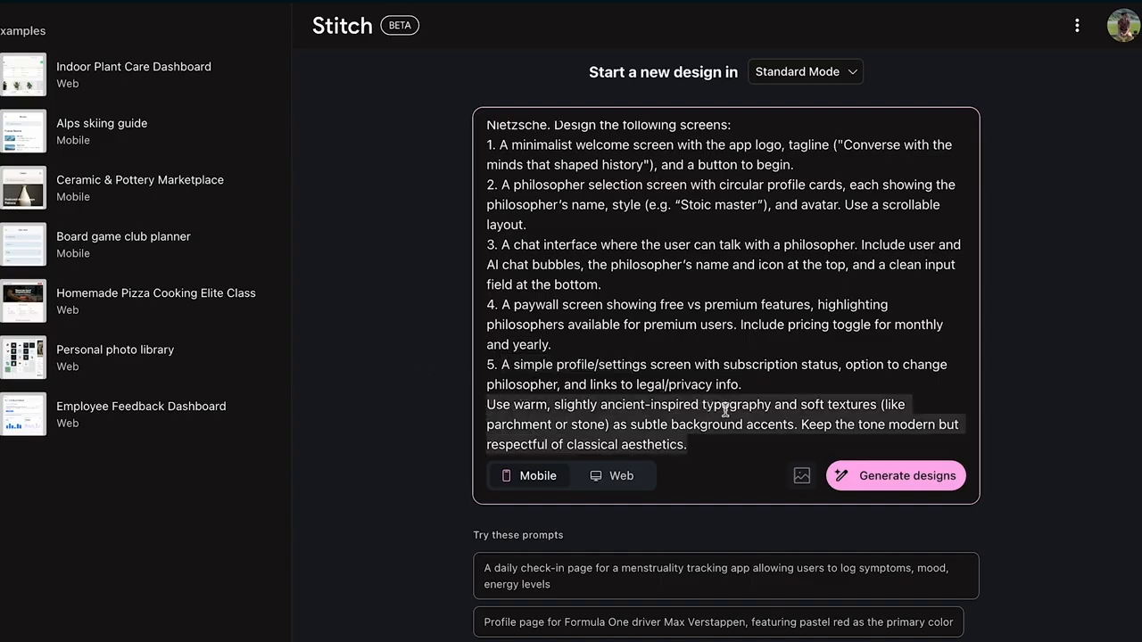
Generate the mobile designs from the Noēma prompt in Standard Mode
left_click(830, 403)
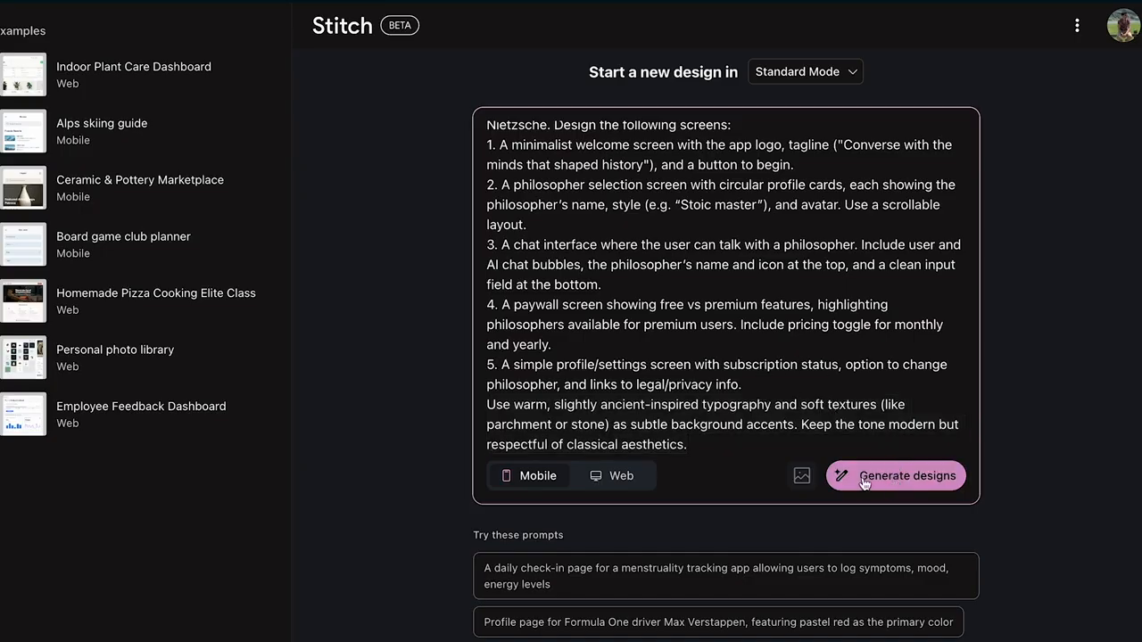
left_click(908, 477)
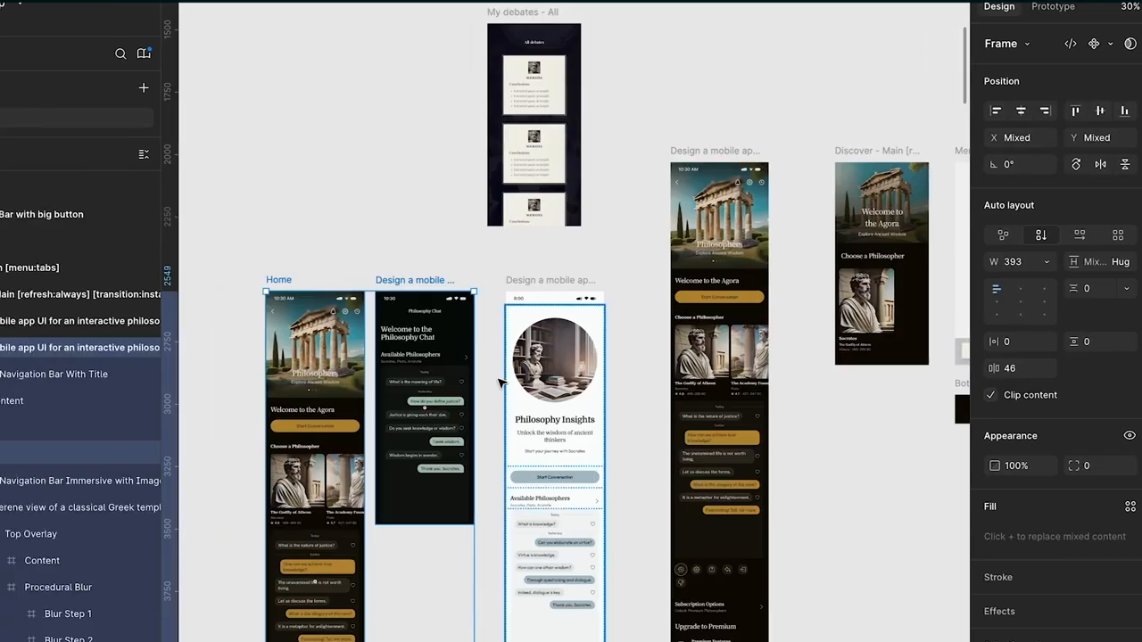
Switch to Figma and examine the existing philosophy app design variants, focusing on the Home screen
left_click(401, 229)
scroll(387, 312, "down", 3)
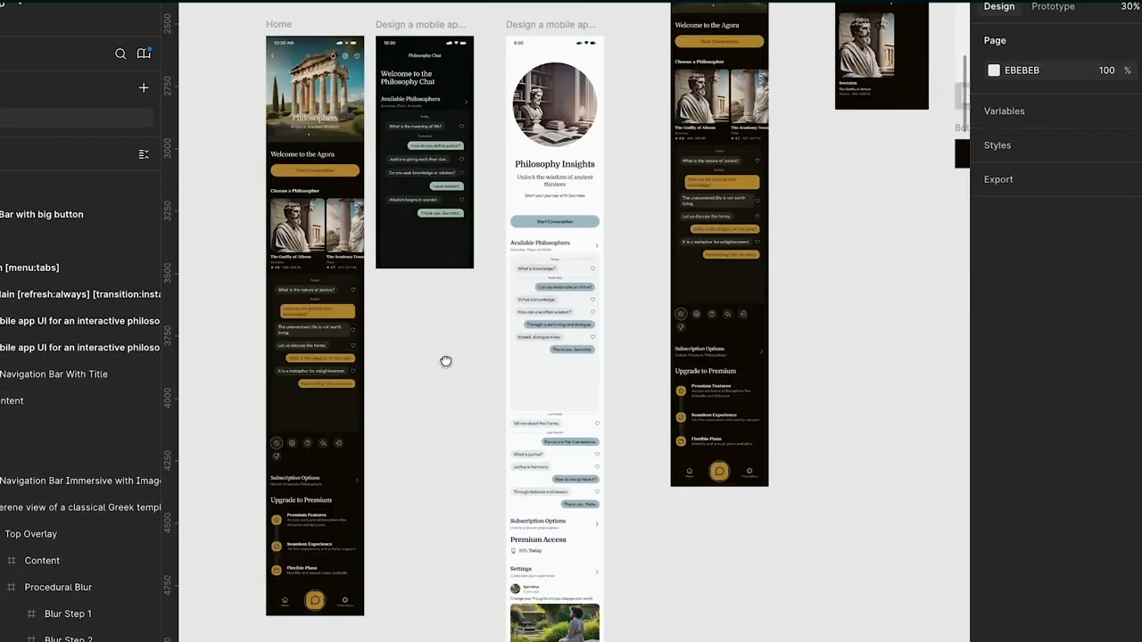
left_click_drag(446, 362, 509, 409)
scroll(411, 107, "up", 3)
left_click_drag(418, 174, 503, 224)
left_click(344, 100)
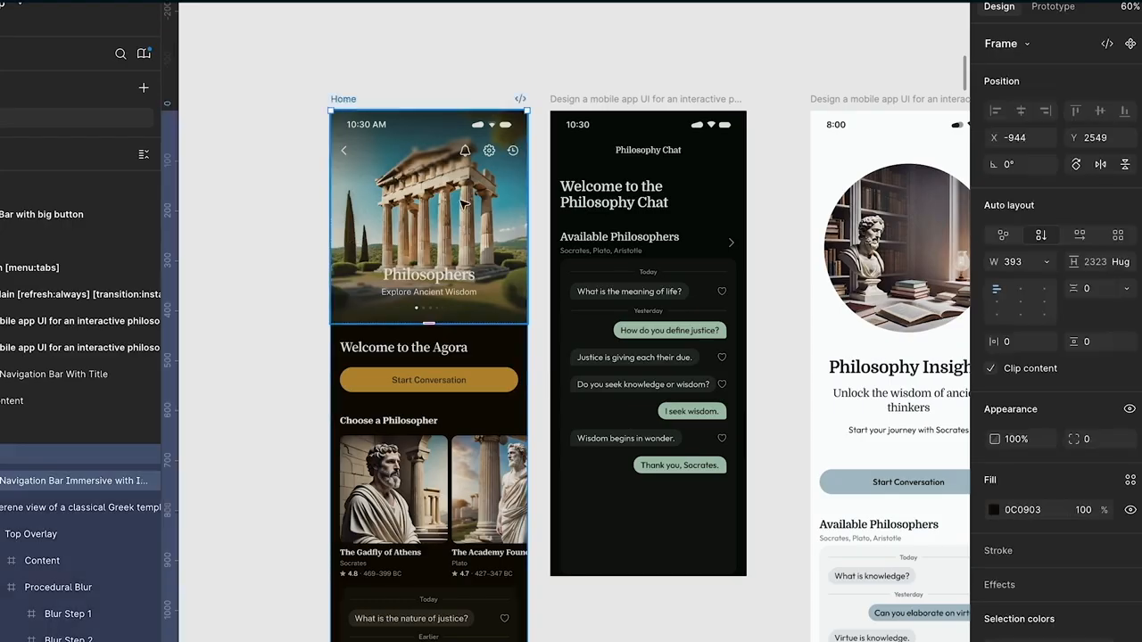
scroll(464, 204, "down", 2)
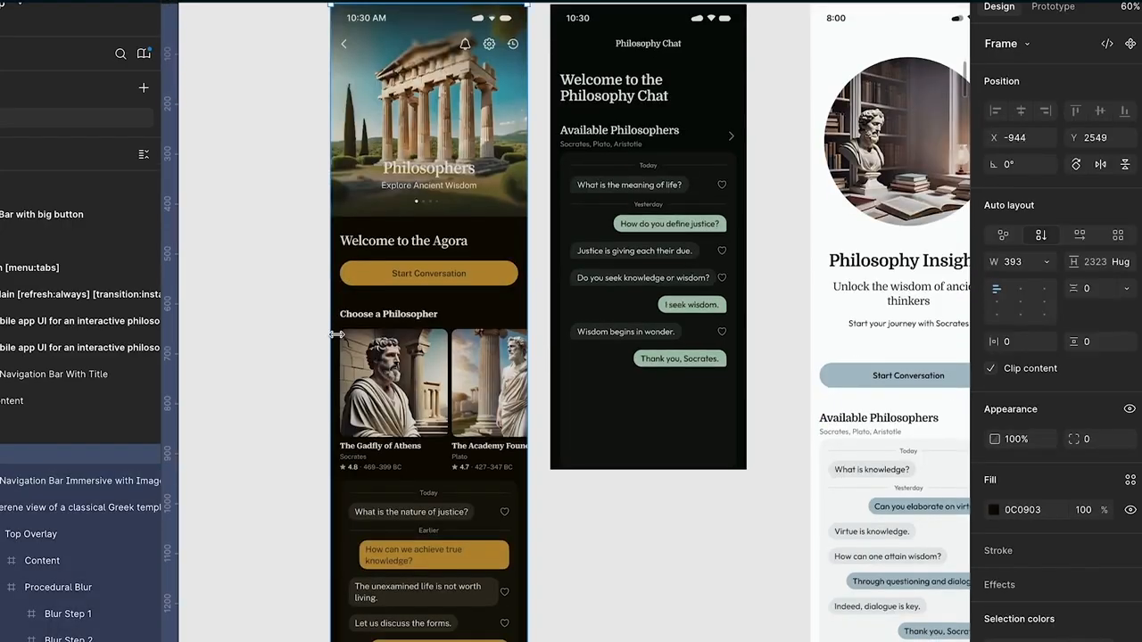
Inspect the Home design's philosopher portrait card and its temple header image beside the neighbouring chat design
left_click(405, 388, "super")
key("z")
left_click(403, 389)
left_click(580, 361, "alt")
left_click_drag(638, 420, 604, 381)
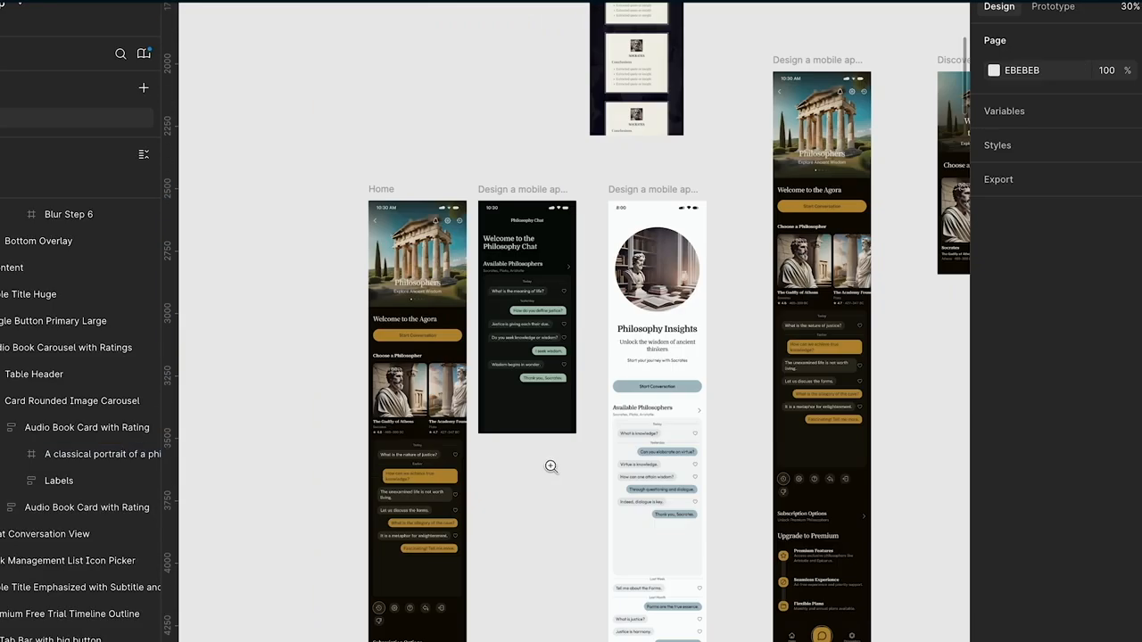
left_click(550, 466)
scroll(584, 507, "up", 3)
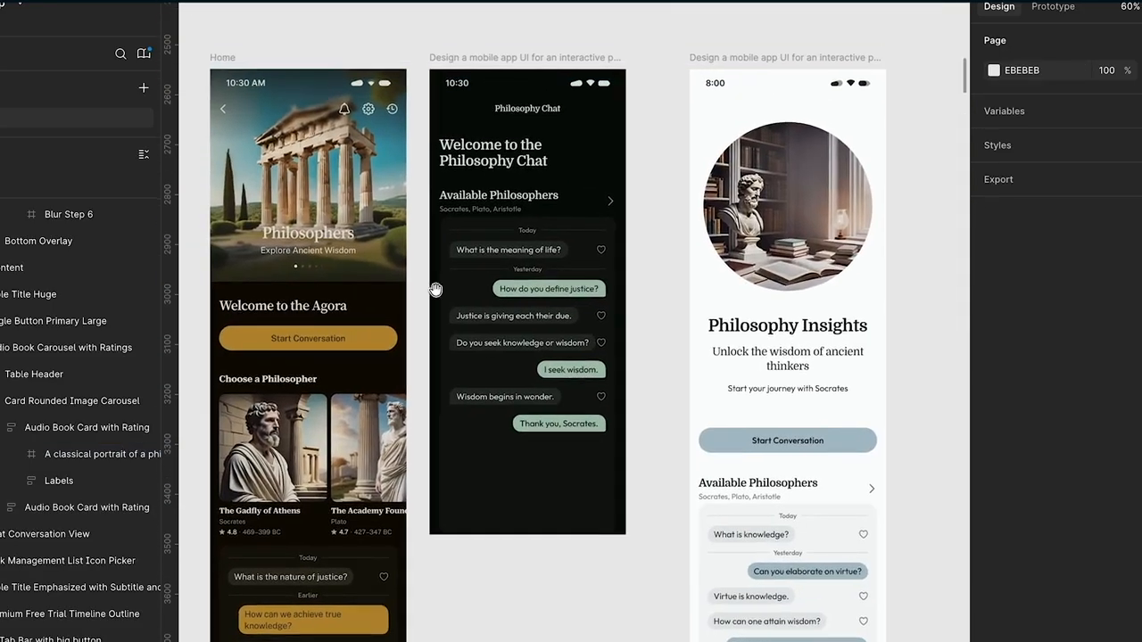
left_click(218, 58)
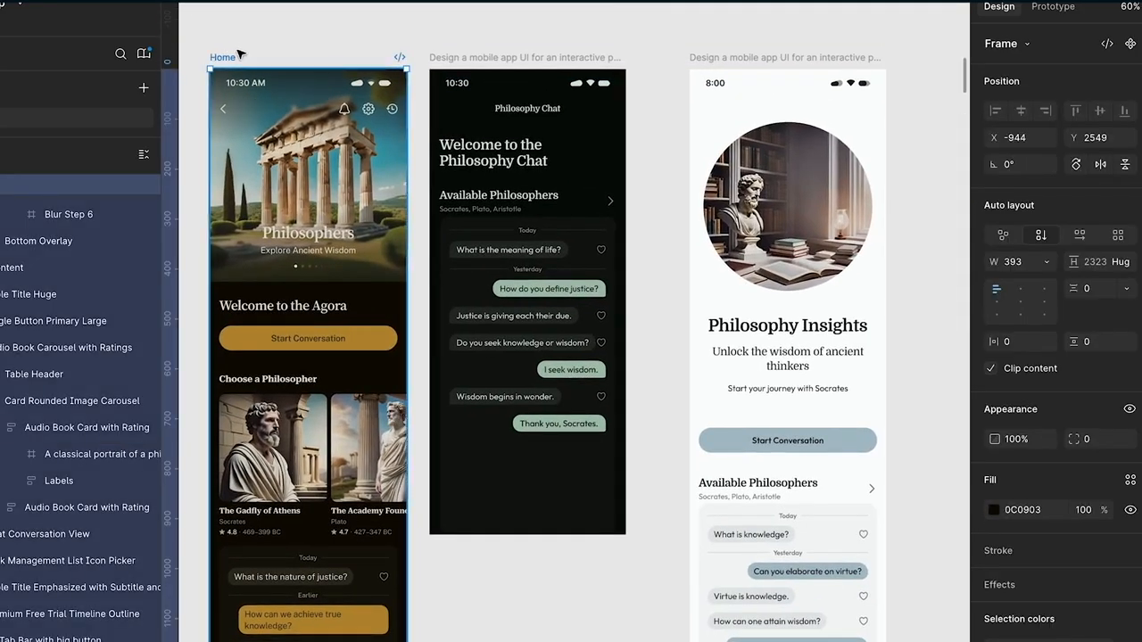
left_click(264, 112)
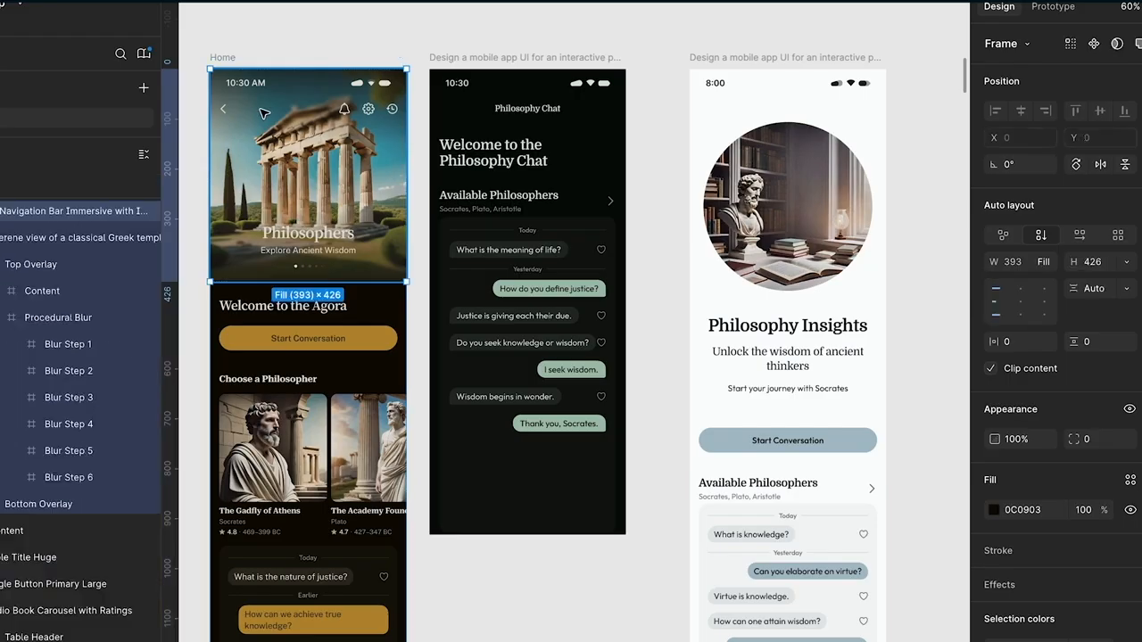
scroll(268, 116, "left", 2)
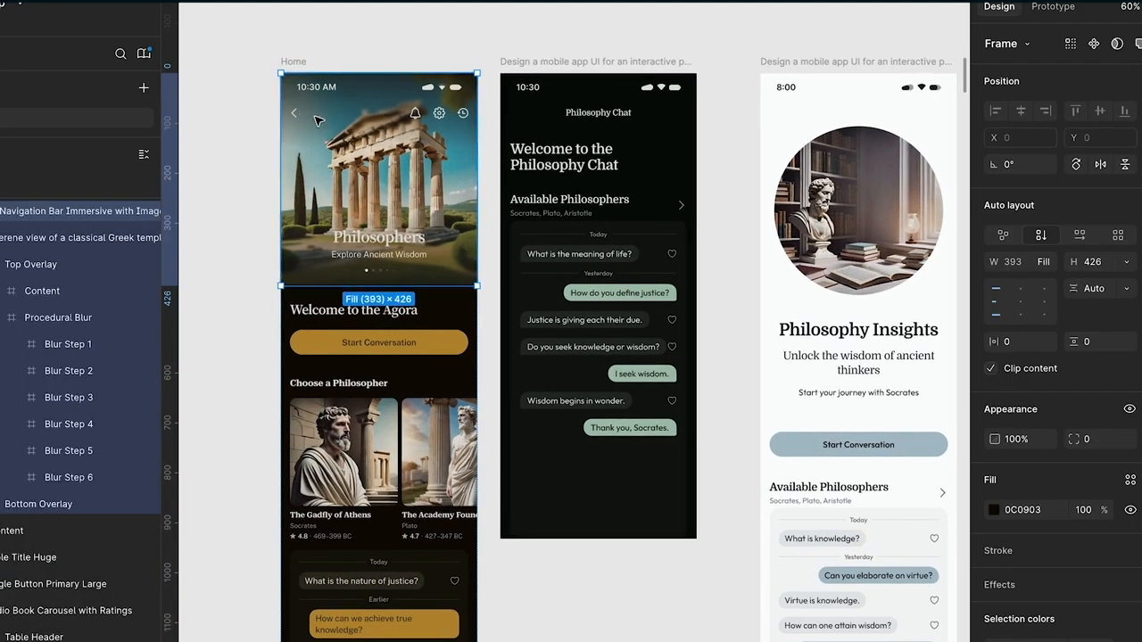
left_click(250, 130)
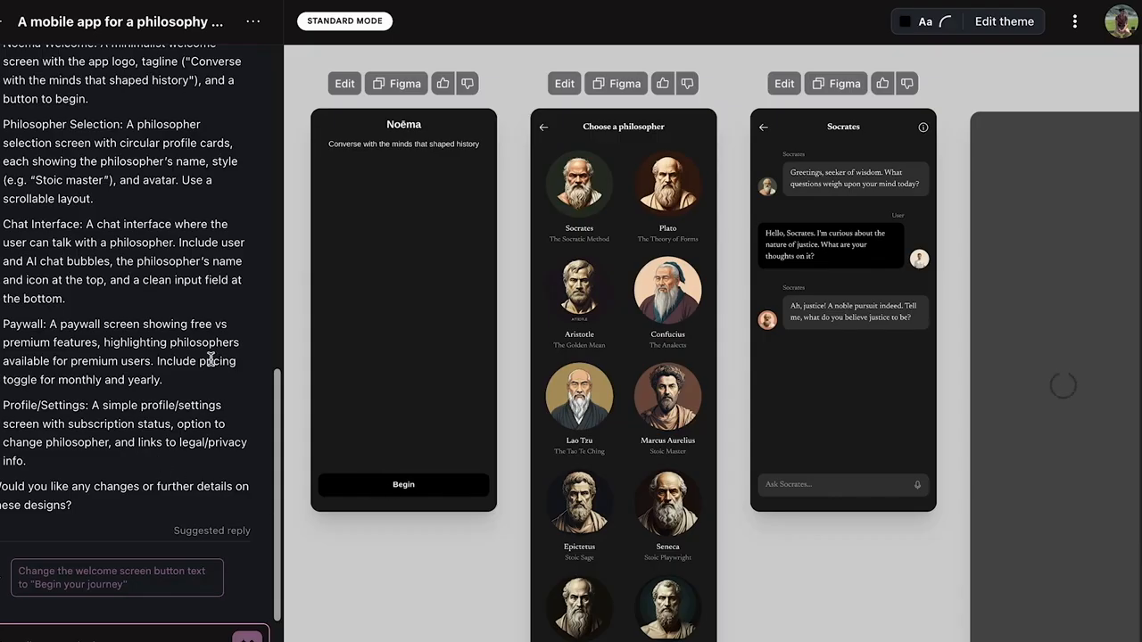
left_click(1038, 31)
left_click(116, 581)
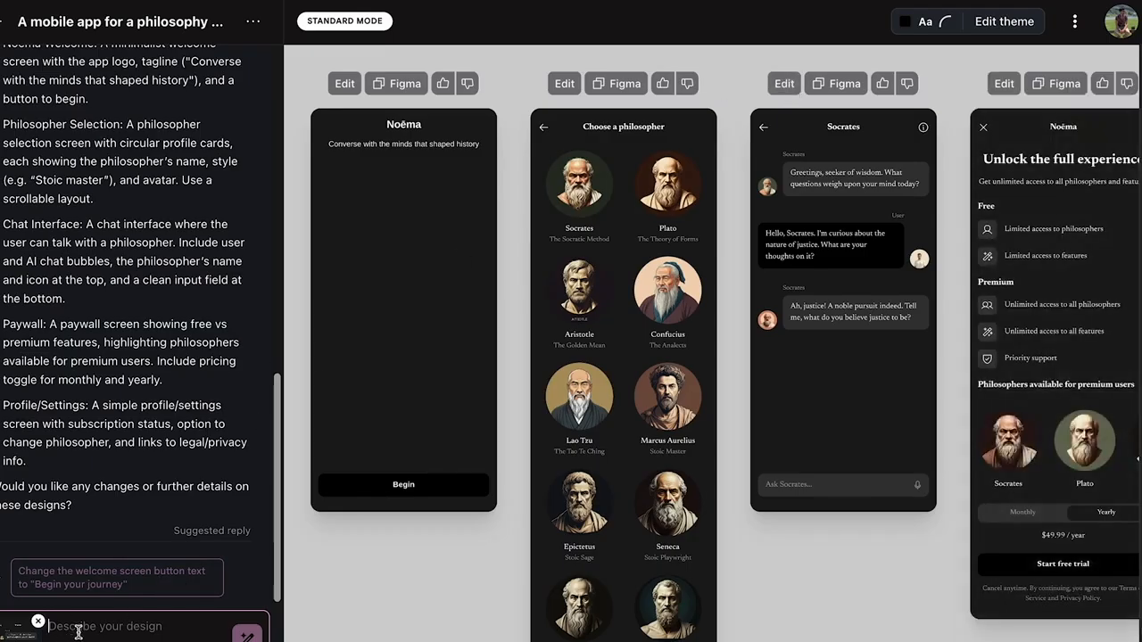
type("please change the font to")
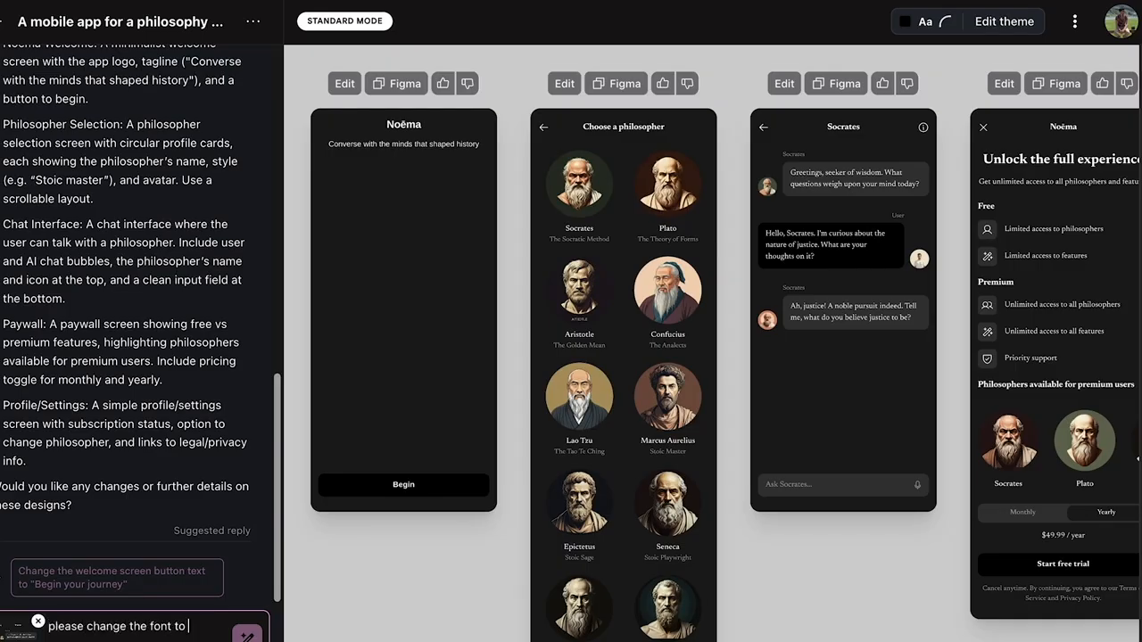
key("super+BackSpace")
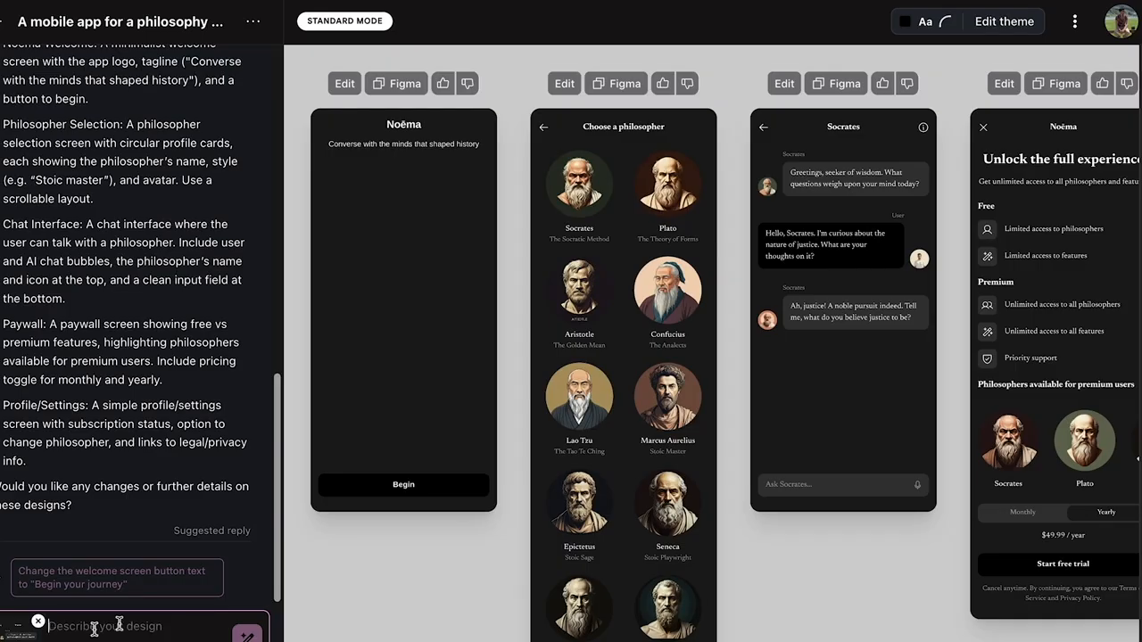
left_click(38, 622)
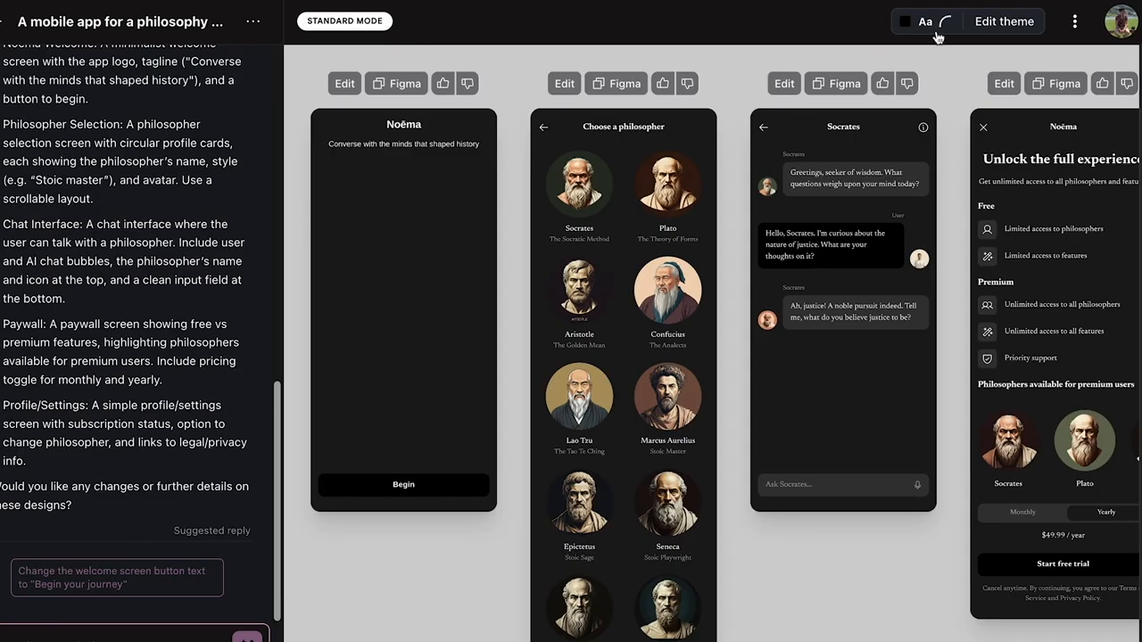
Check the theme's appearance, color, corner radius and font options, and look across the generated Noēma screens
left_click(1004, 23)
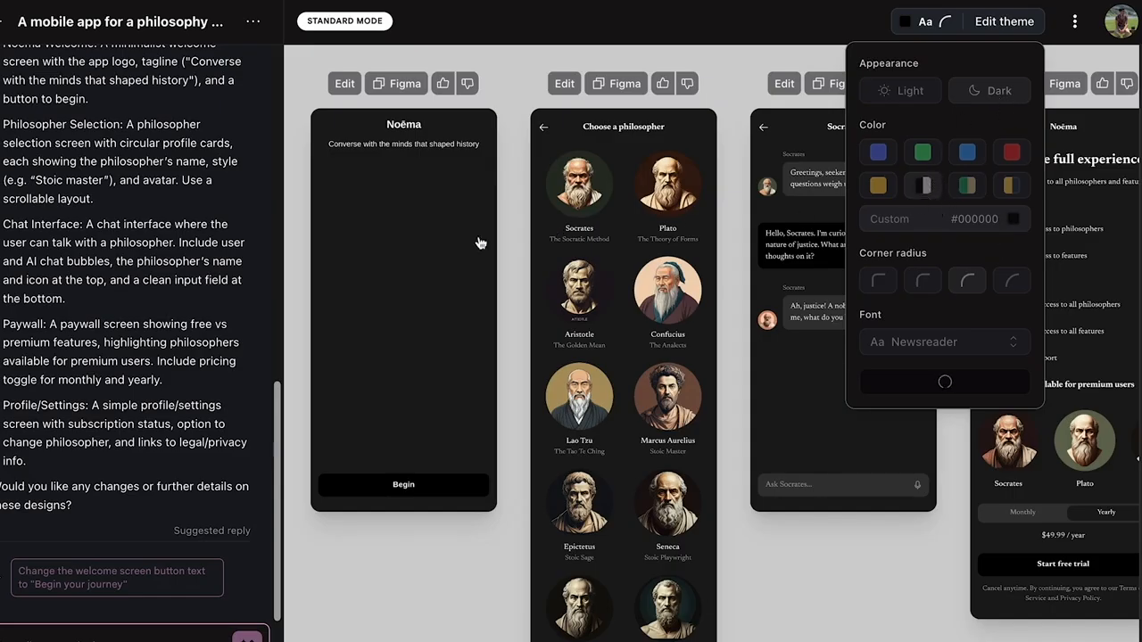
left_click(1015, 36)
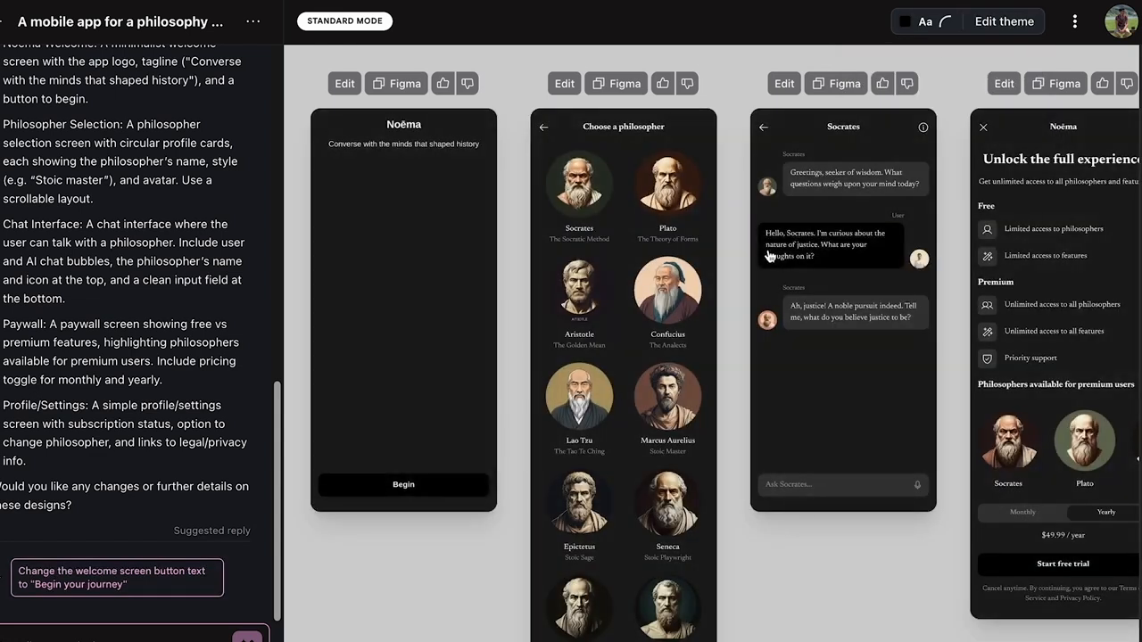
scroll(769, 256, "right", 3)
scroll(769, 256, "left", 3)
scroll(711, 257, "right", 3)
scroll(711, 257, "left", 3)
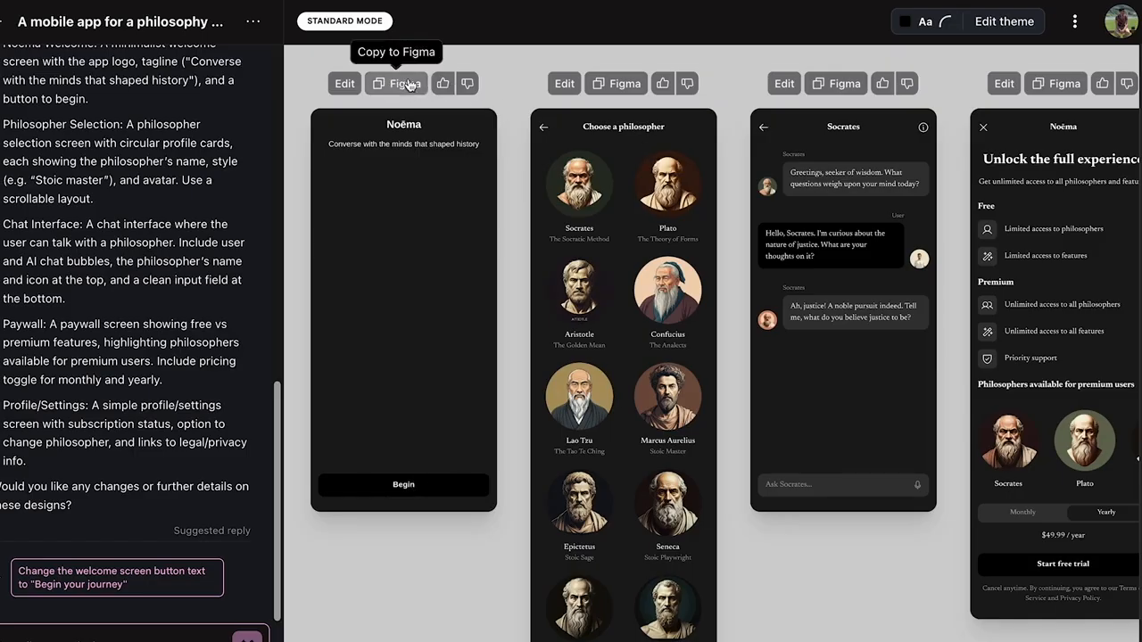
Copy the generated "Choose a philosopher" screen for Figma and paste it onto the Figma canvas
left_click(624, 83)
mouse_move(494, 632)
left_click(417, 632)
left_click_drag(229, 321, 598, 288)
key("super+v")
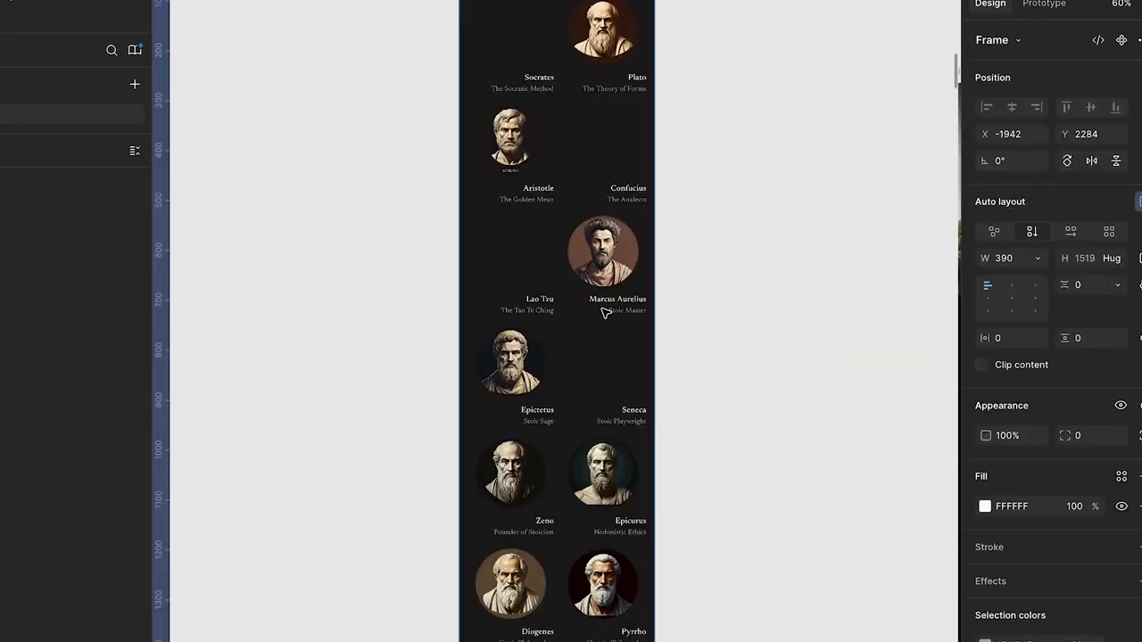
Move the pasted "Choose a philosopher" frame down beside the Home design, to about X -1947, Y 2584
scroll(731, 451, "up", 5)
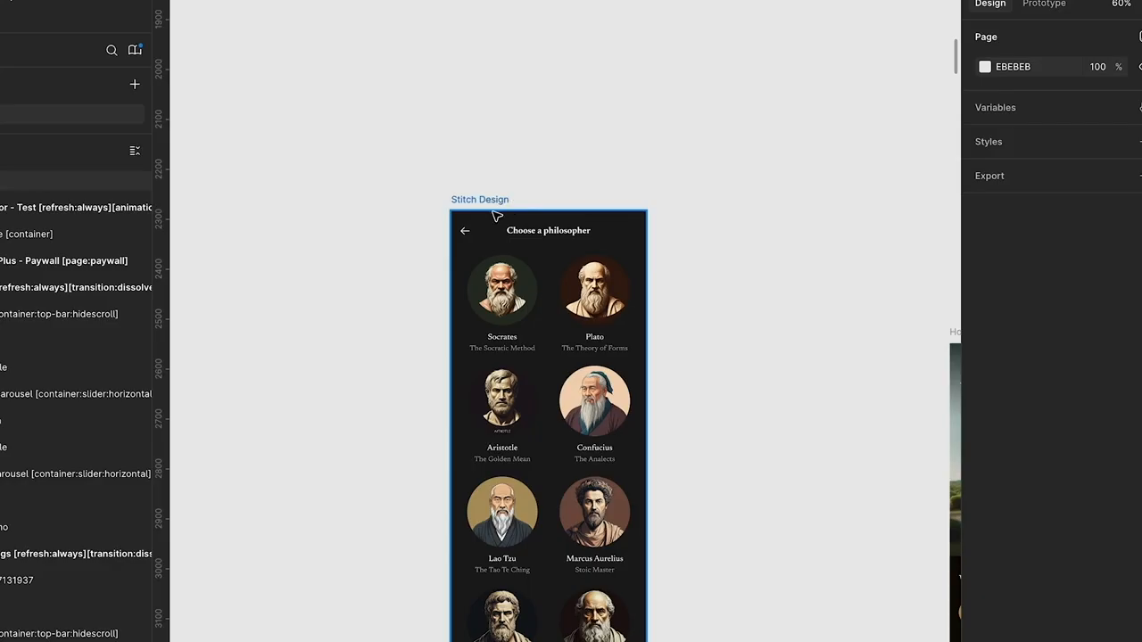
left_click_drag(492, 200, 492, 351)
left_click_drag(527, 443, 511, 253)
left_click_drag(632, 261, 605, 288)
Switch to Stitch and look over the generated philosopher selection, chat, paywall and settings screens
mouse_move(569, 639)
left_click(658, 632)
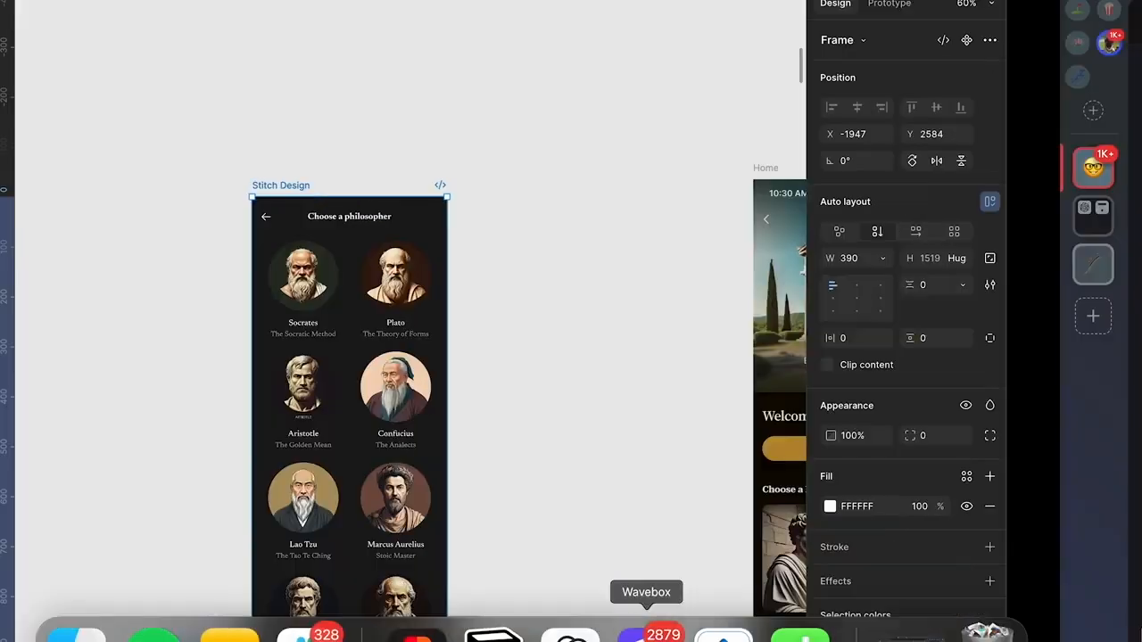
scroll(790, 223, "right", 3)
scroll(604, 268, "left", 3)
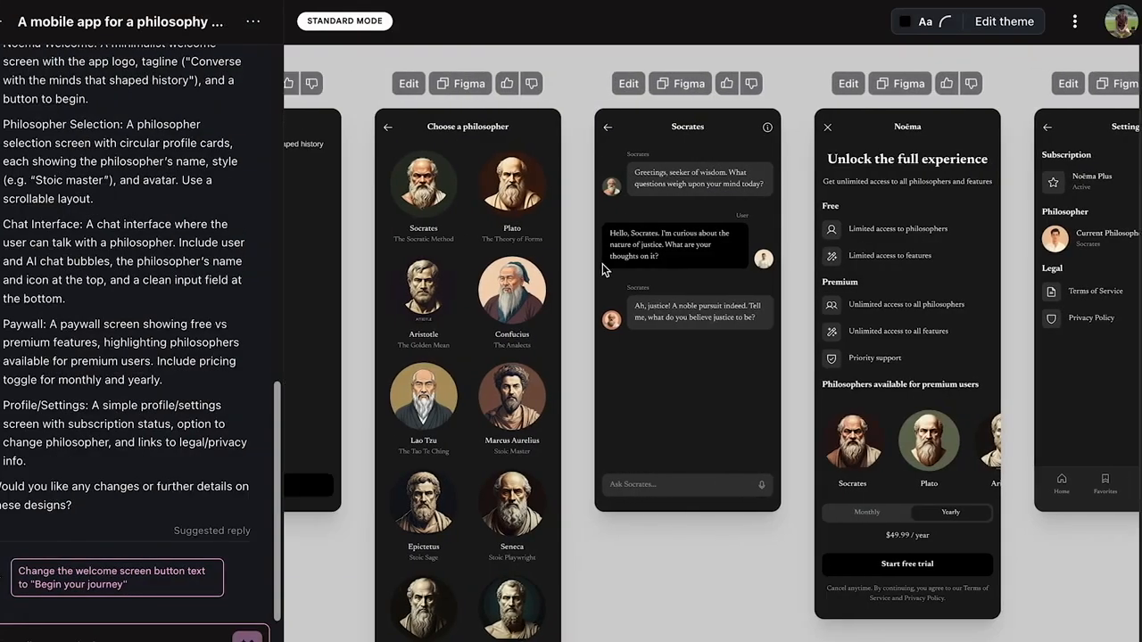
scroll(551, 280, "right", 3)
scroll(583, 293, "left", 3)
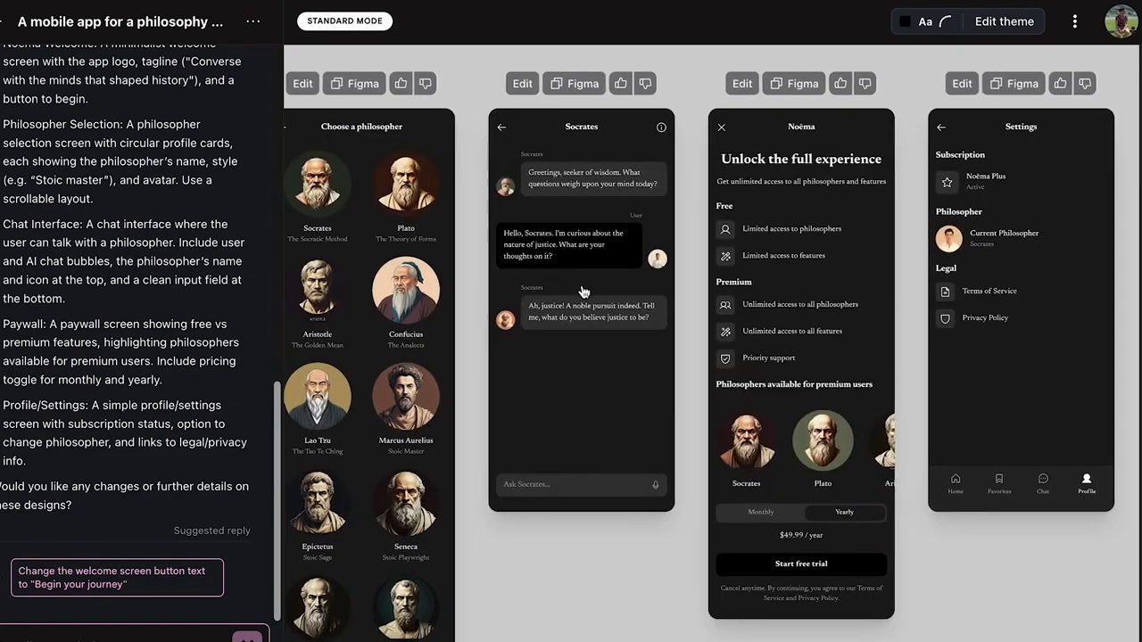
Switch to Figma and select the pasted "Choose a philosopher" frame
left_click(417, 631)
left_click(329, 171)
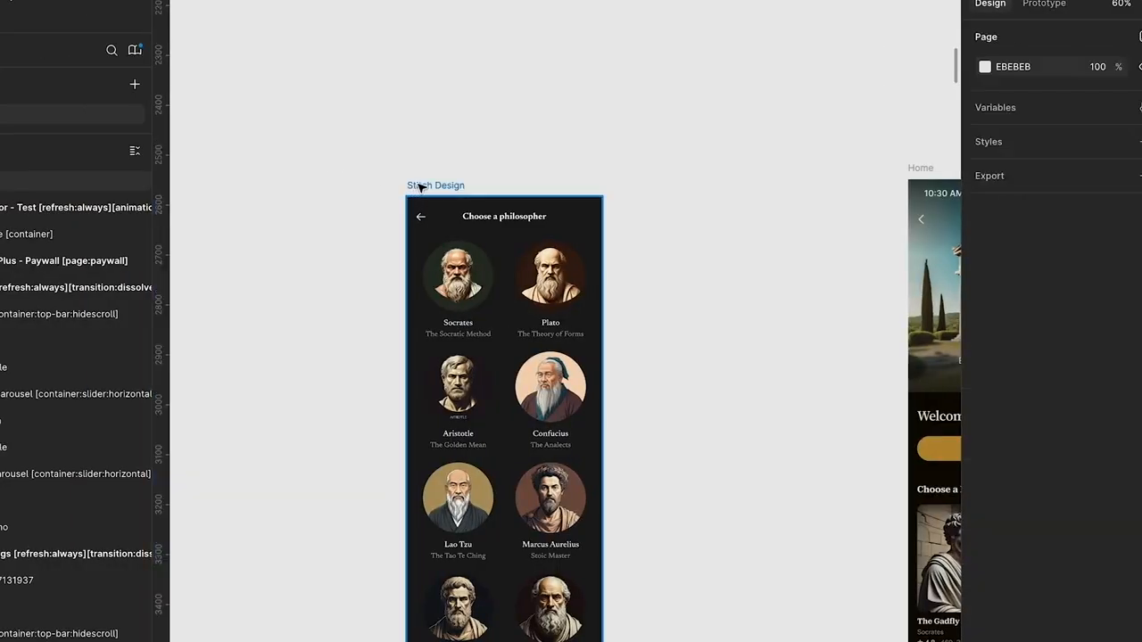
left_click(419, 187)
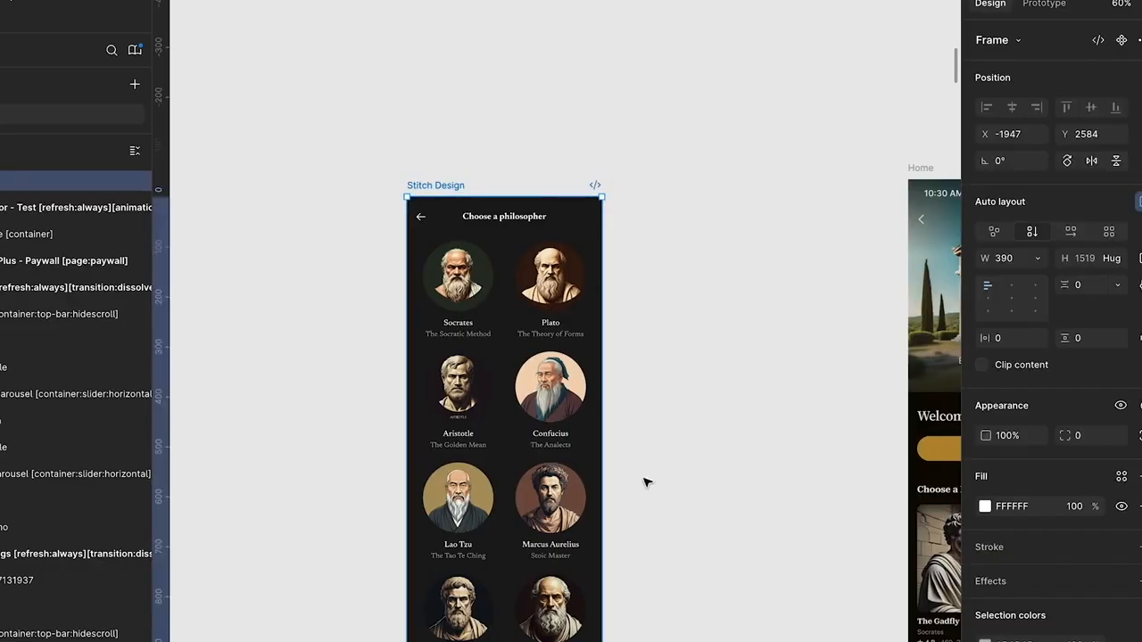